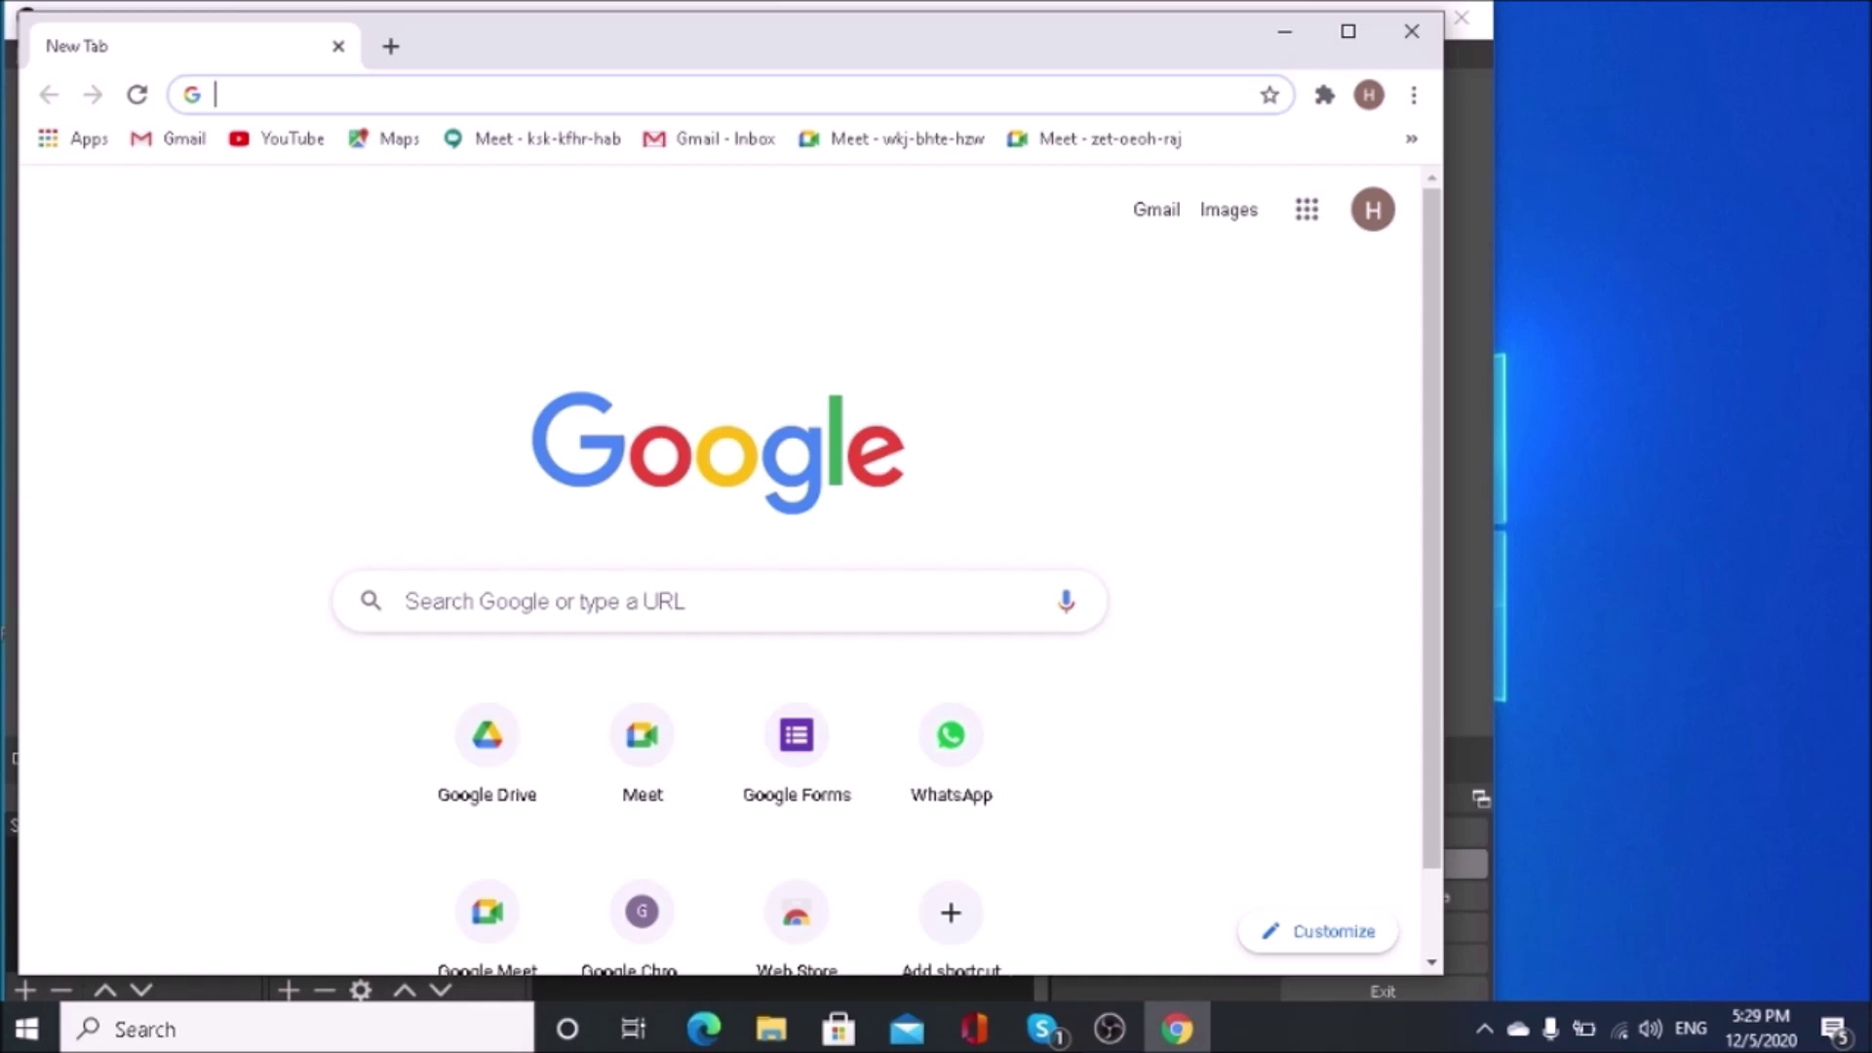
Step: Search Google for 'MS office 2016 blindhelp.net' and scroll through the results
type("MS office ")
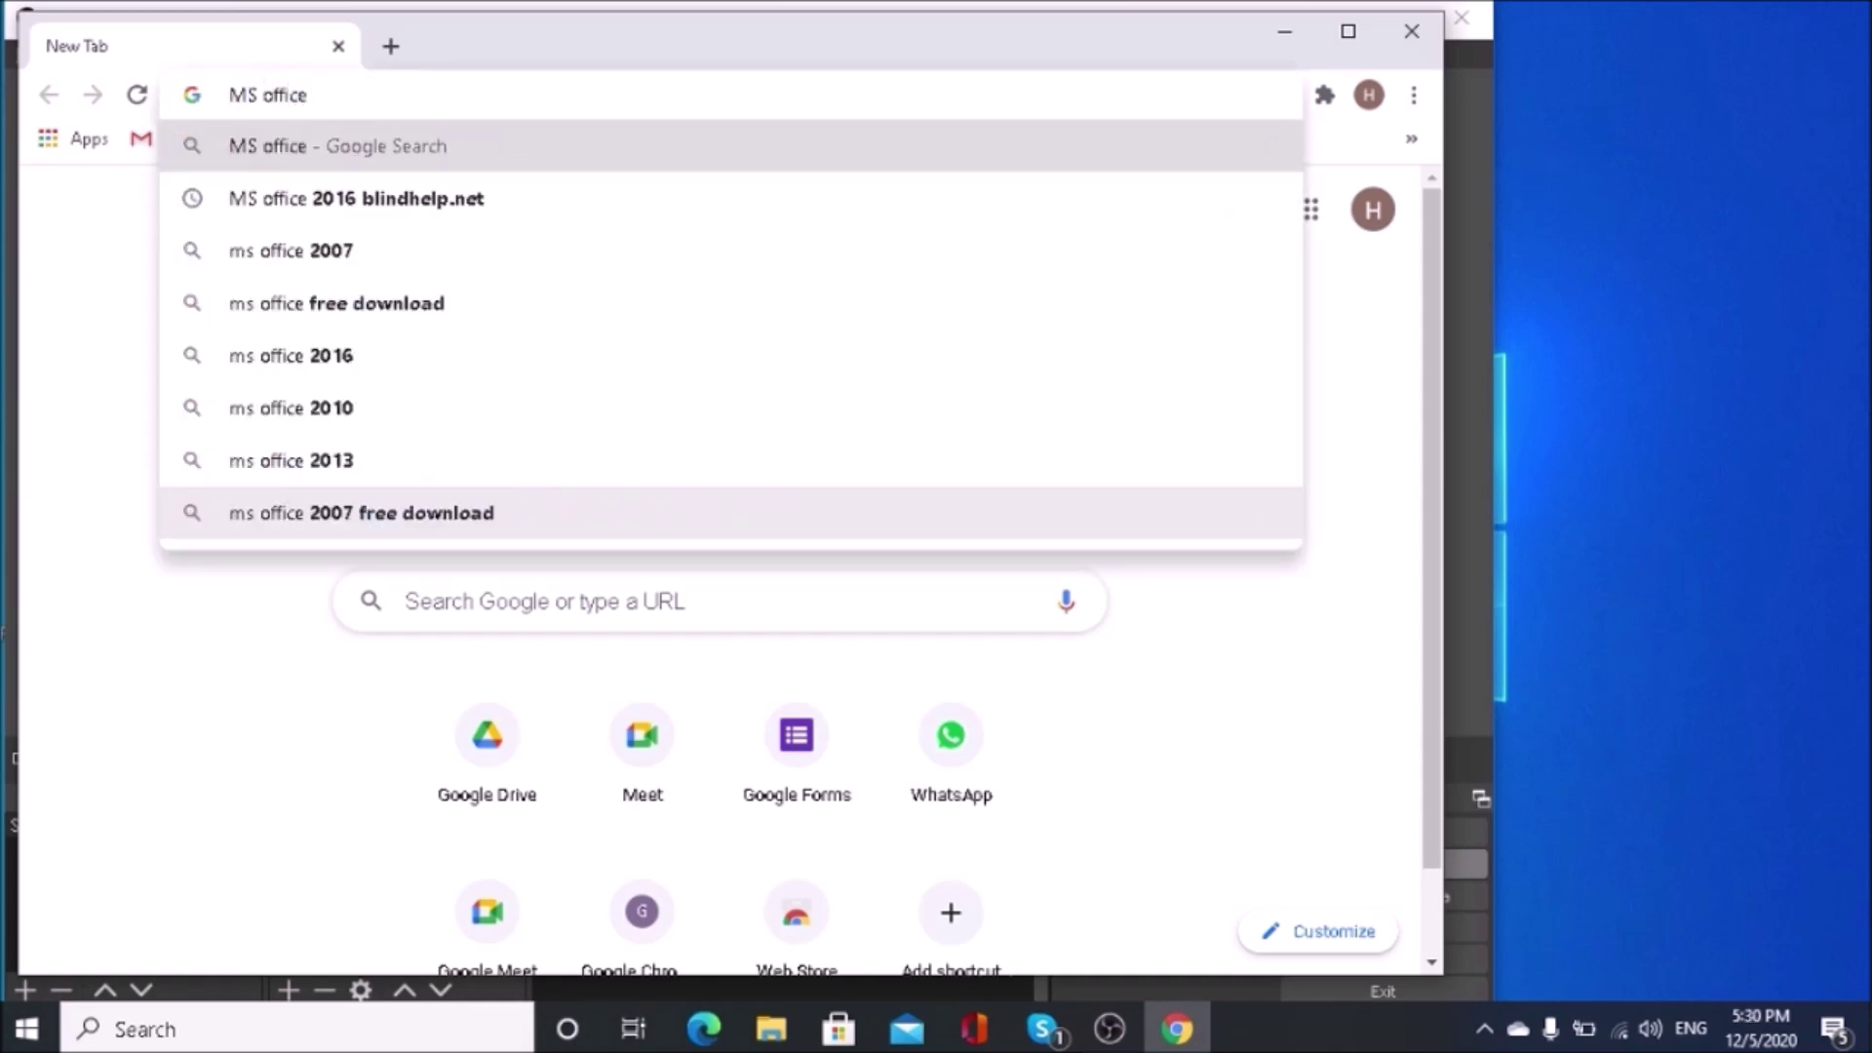
type("2016 blind")
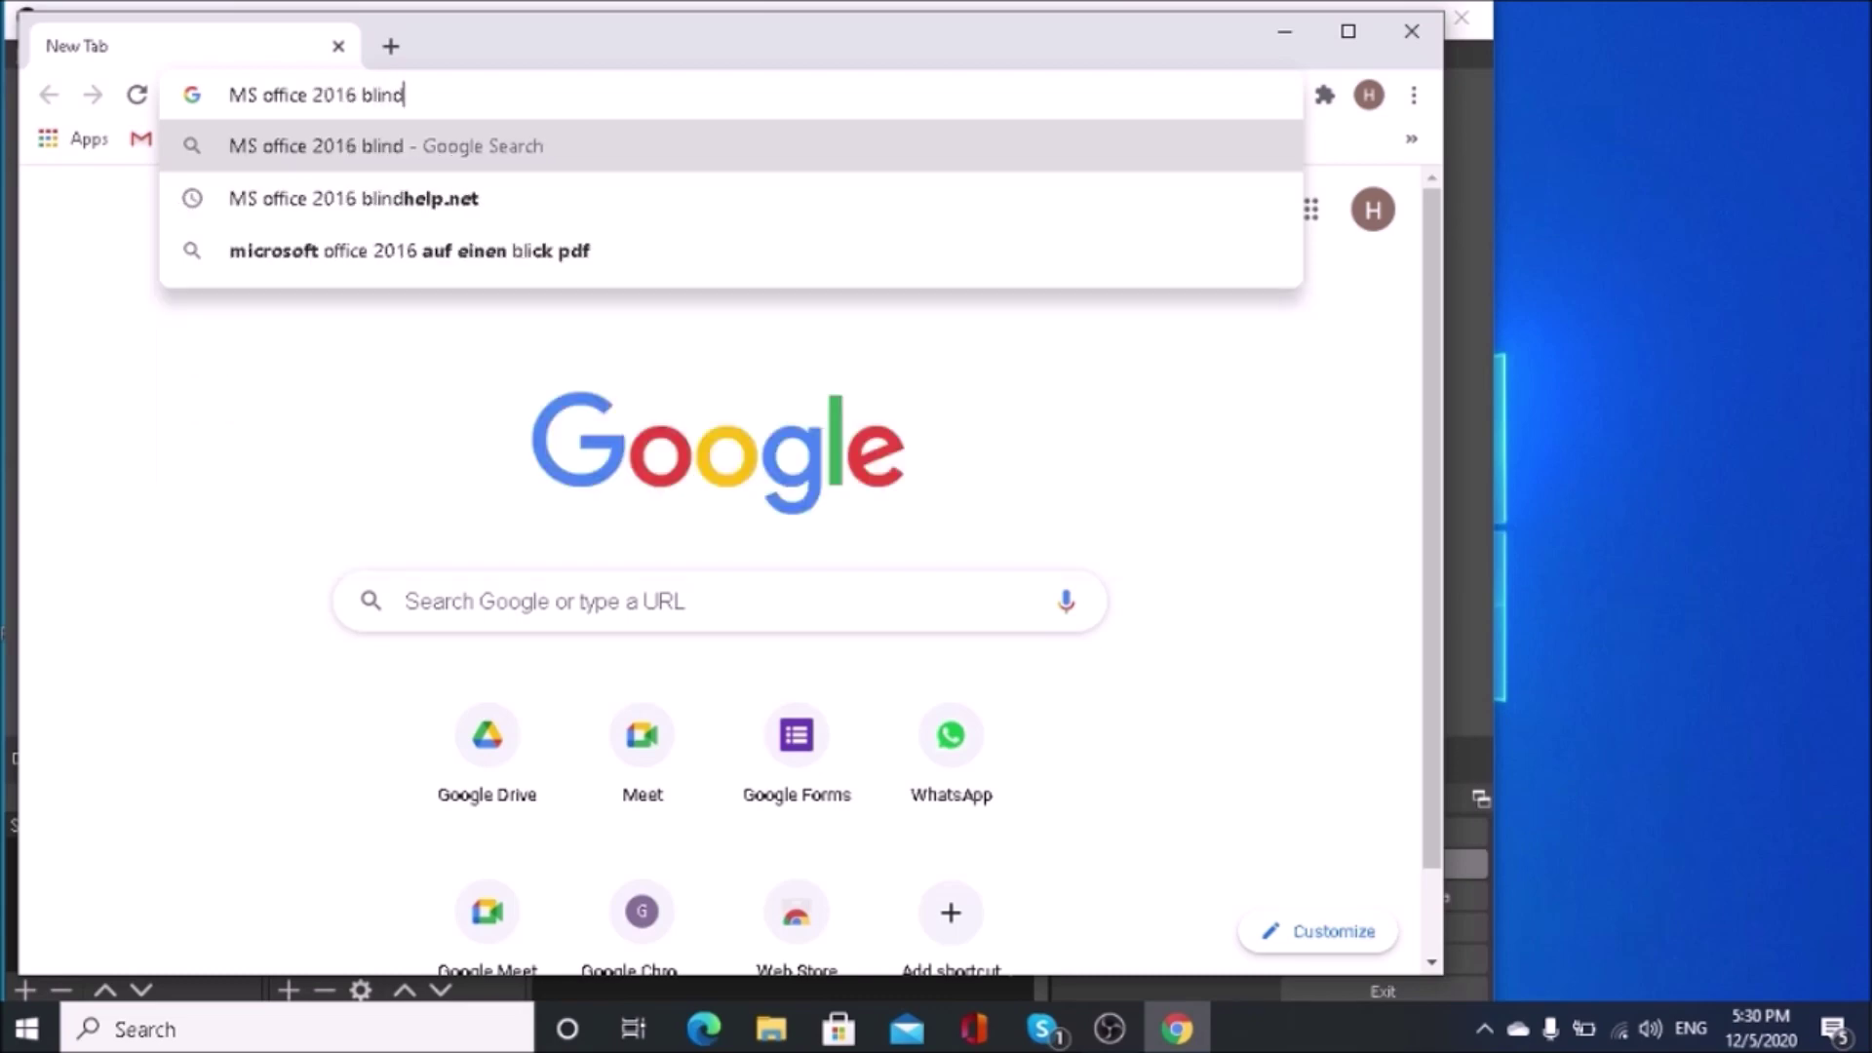
type("help.")
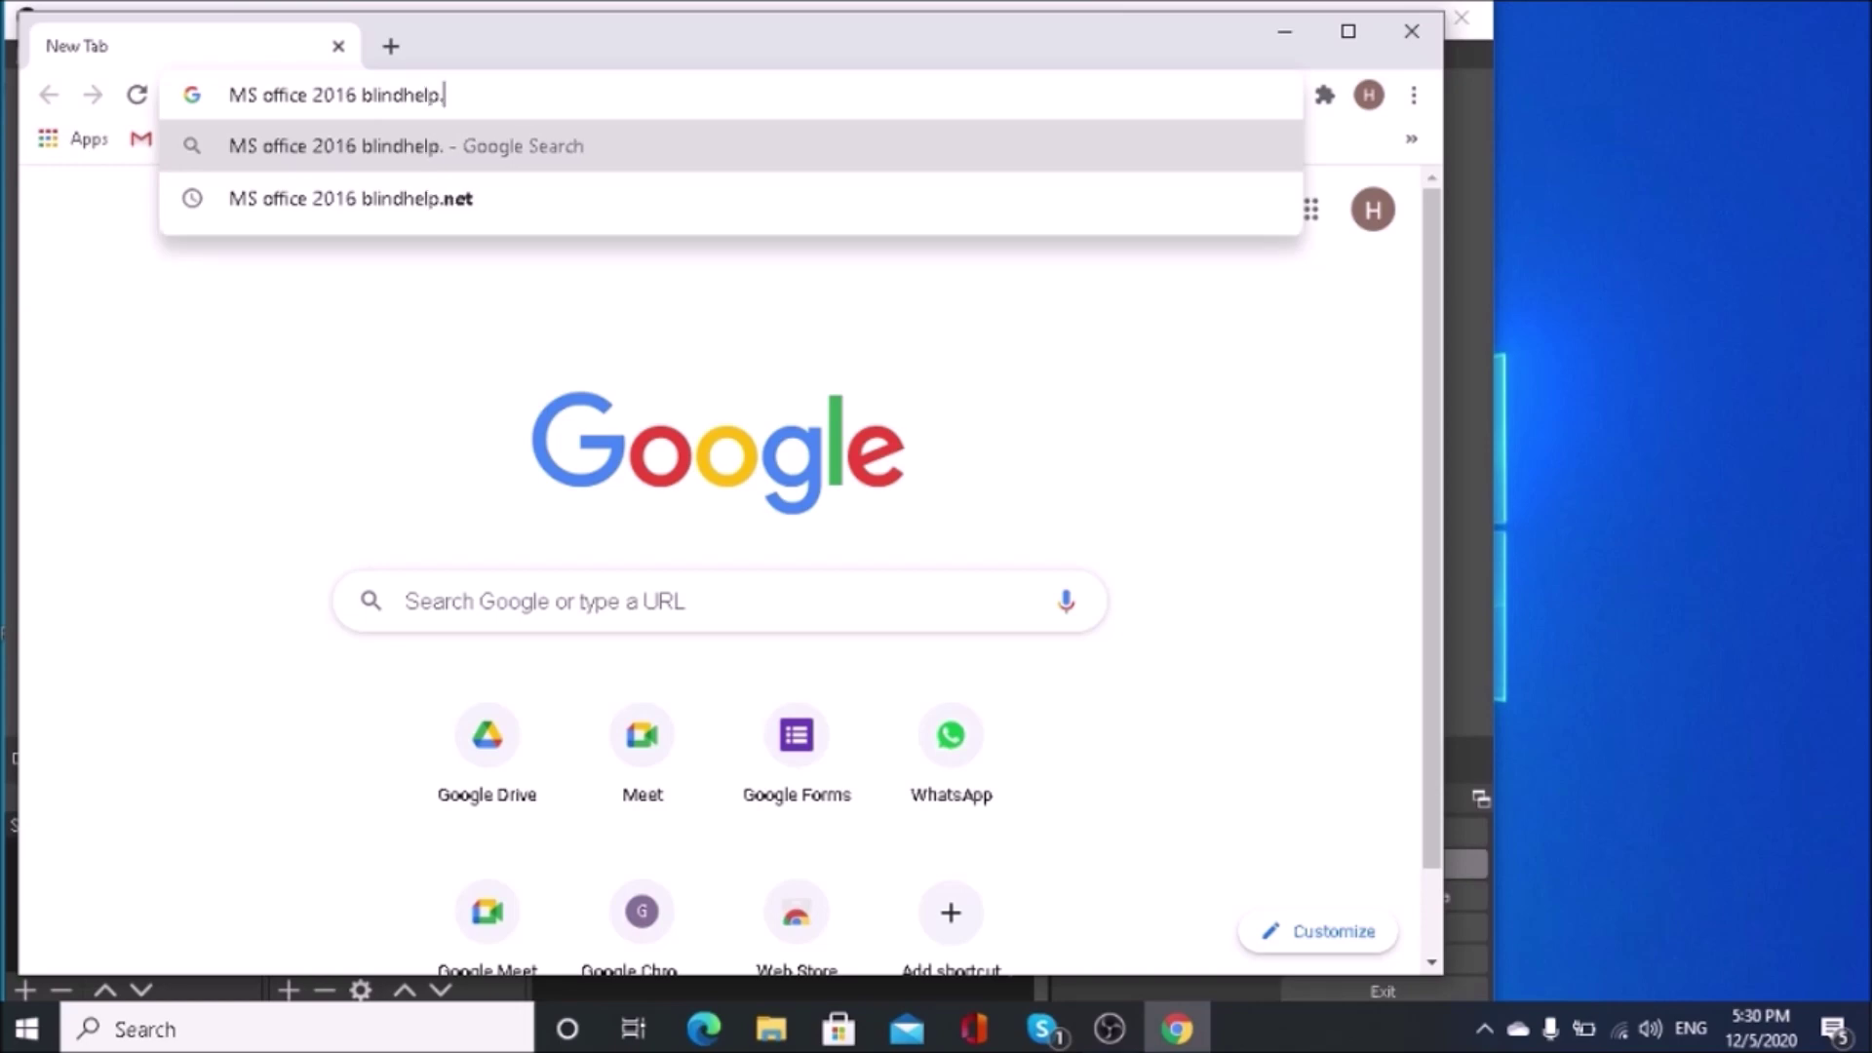
type("net")
key("Return")
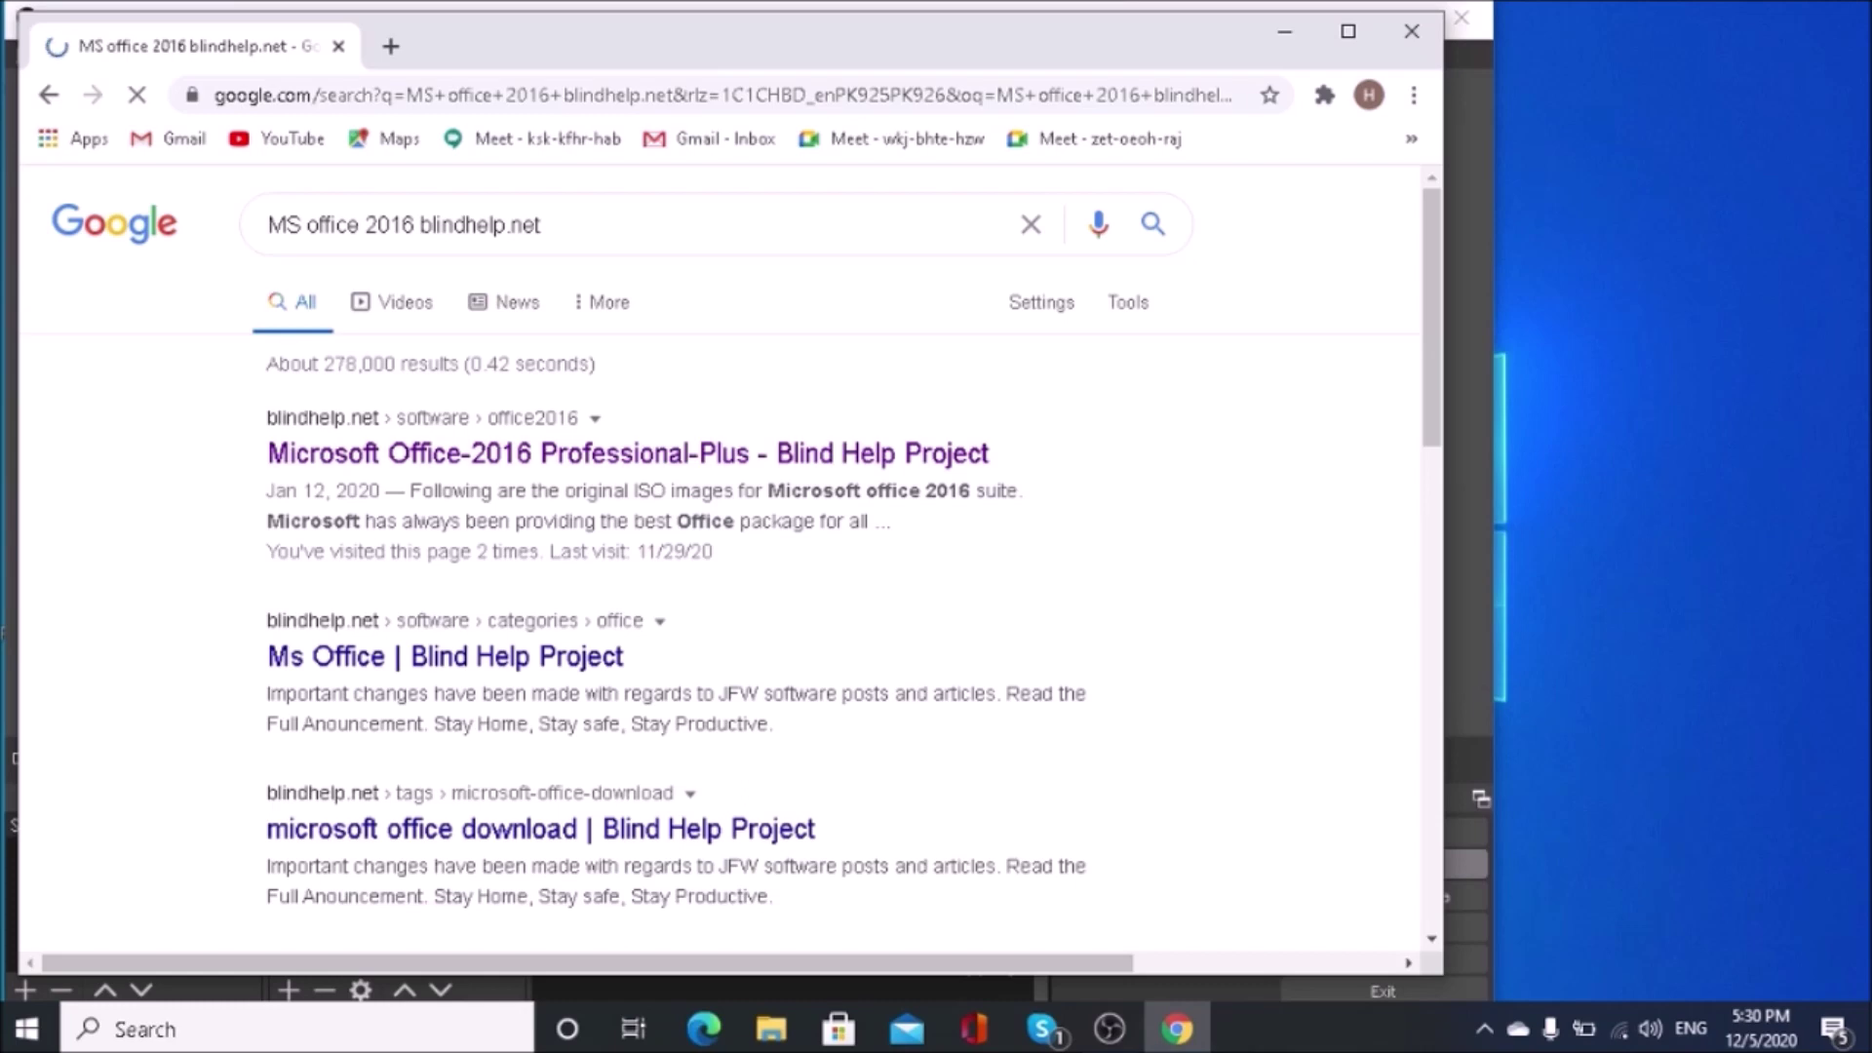
scroll(744, 493, "down", 1)
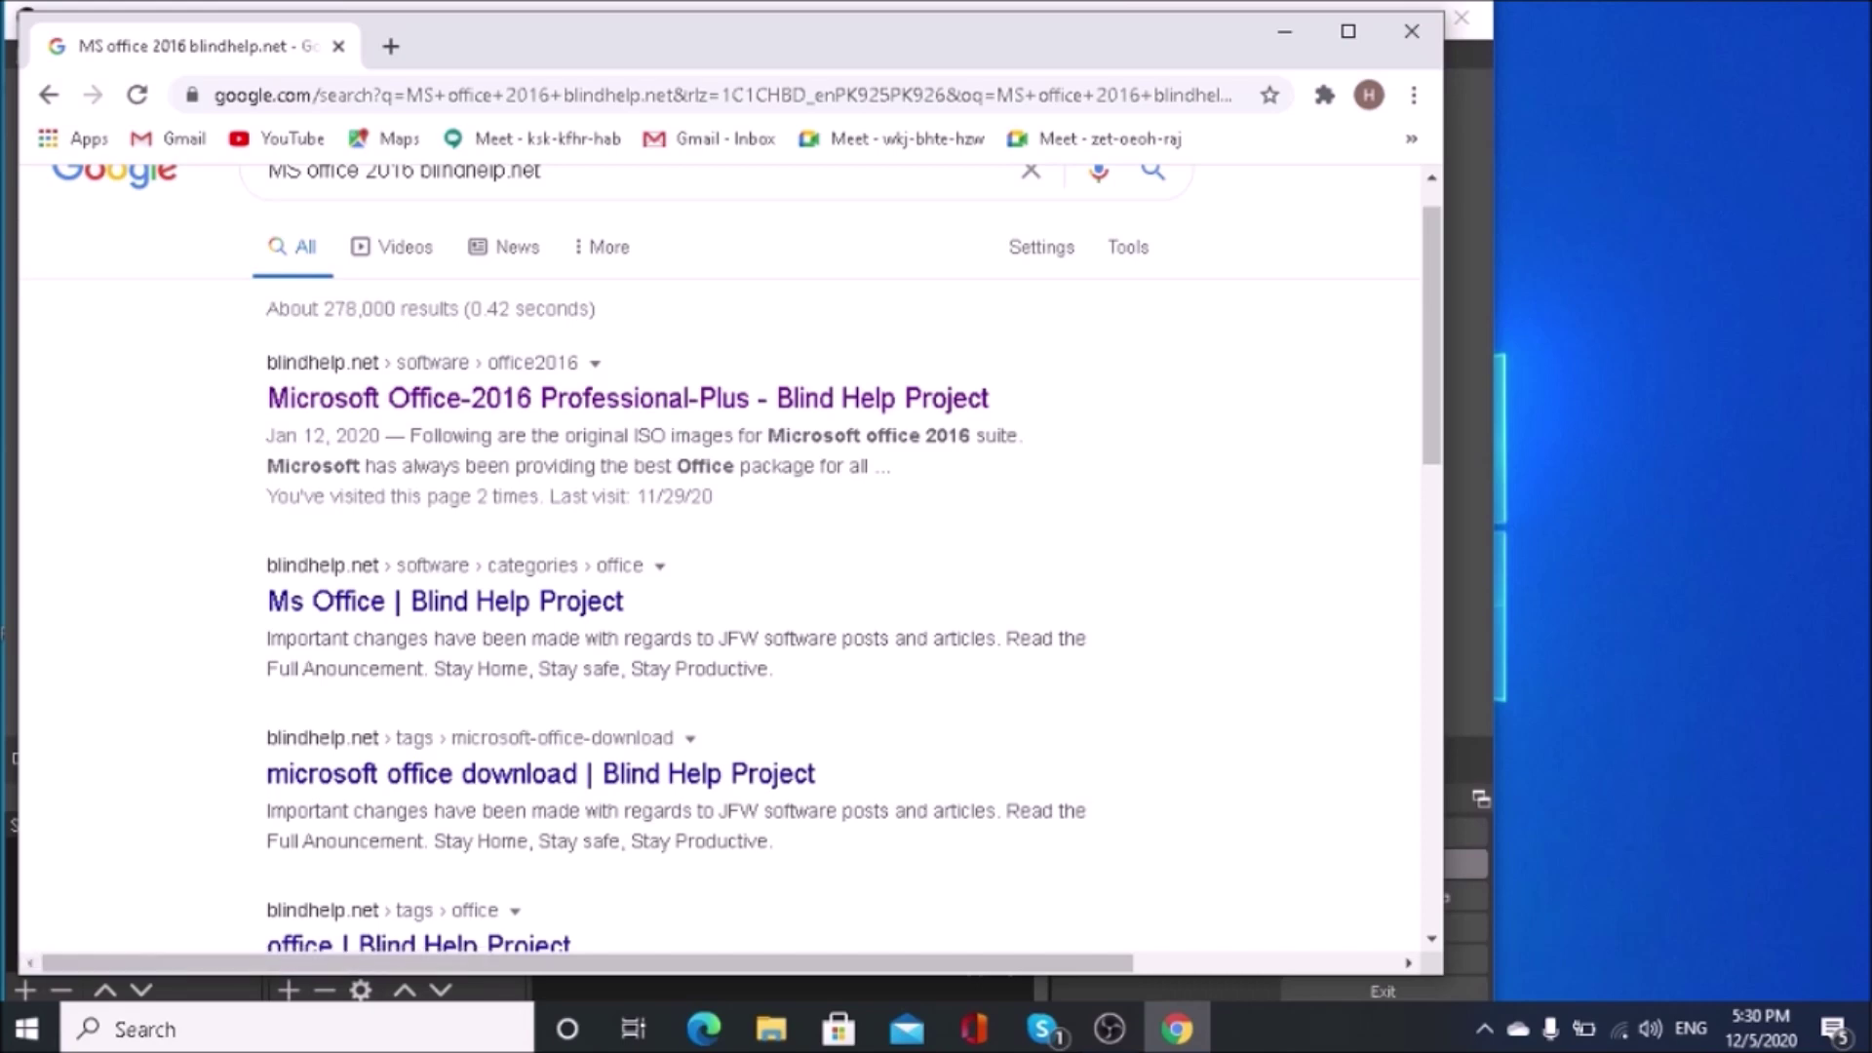
Step: Open the Blind Help Office-2016 Professional-Plus page and pick its X64 download link from the links list
key("Tab")
key("Return")
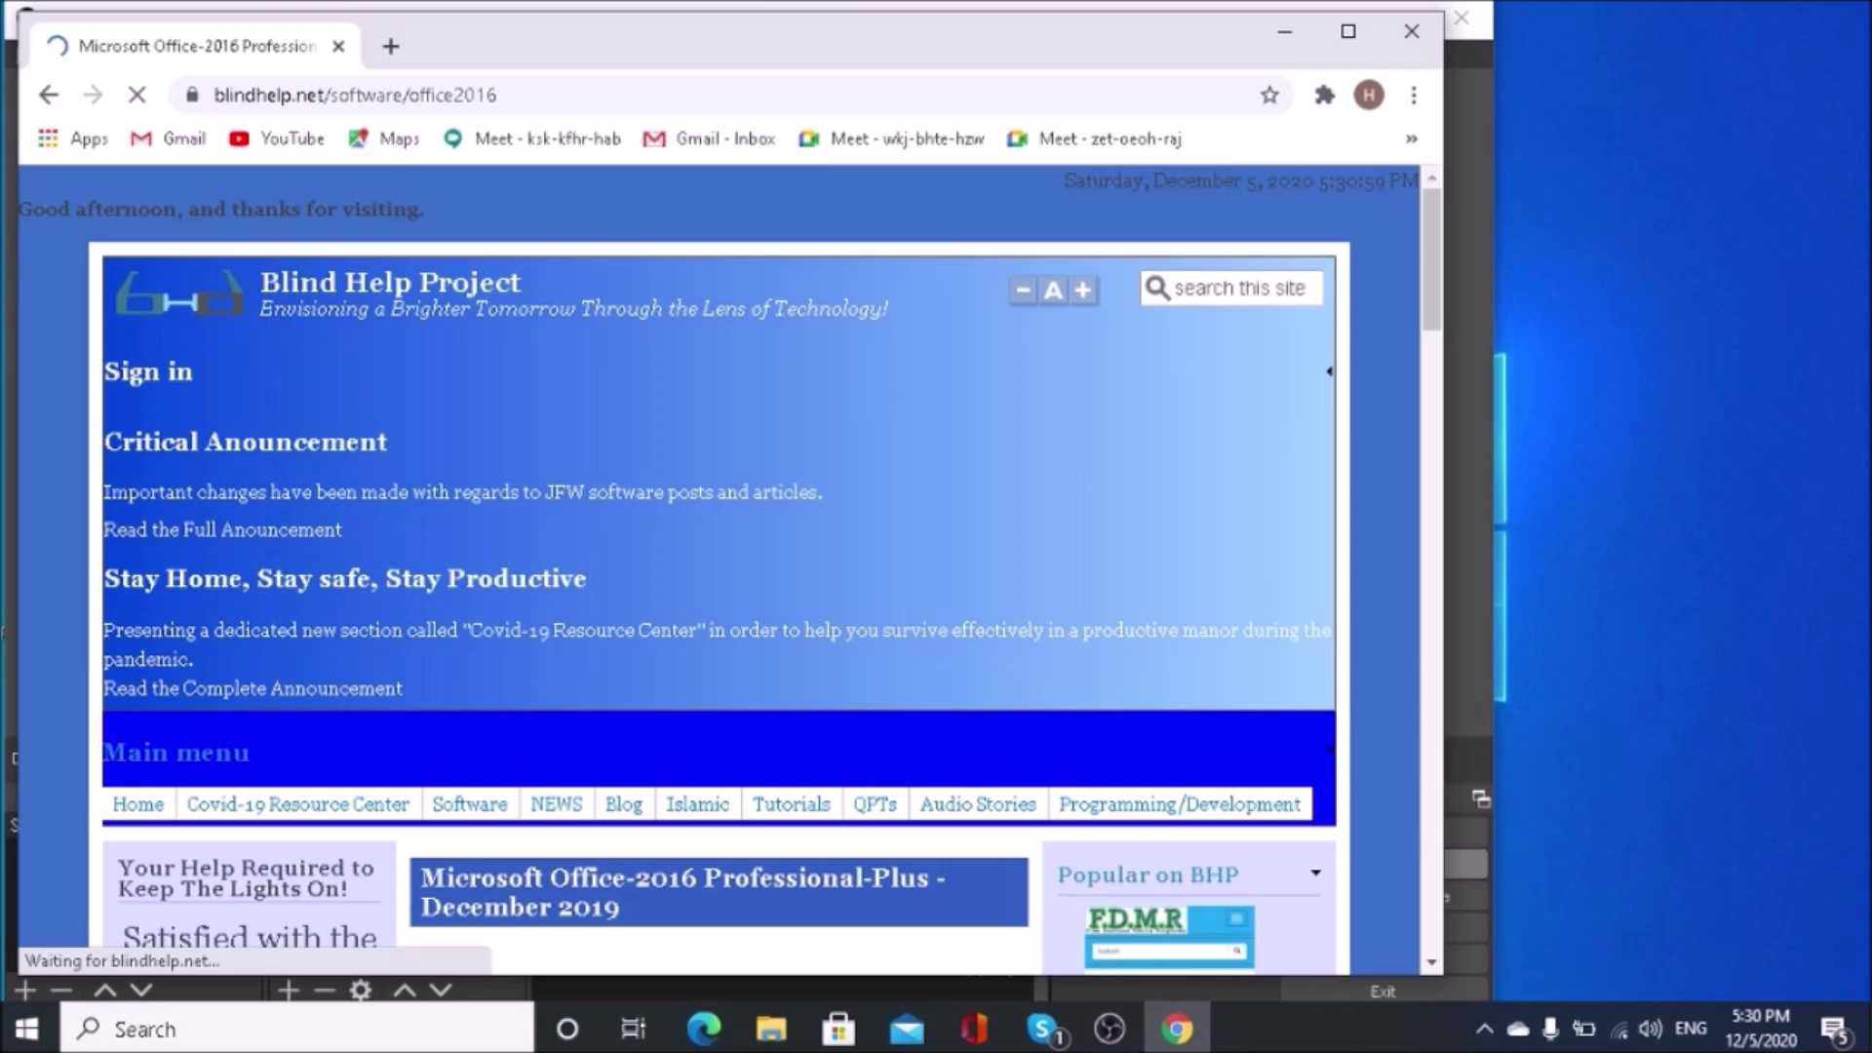
key("Insert+F7")
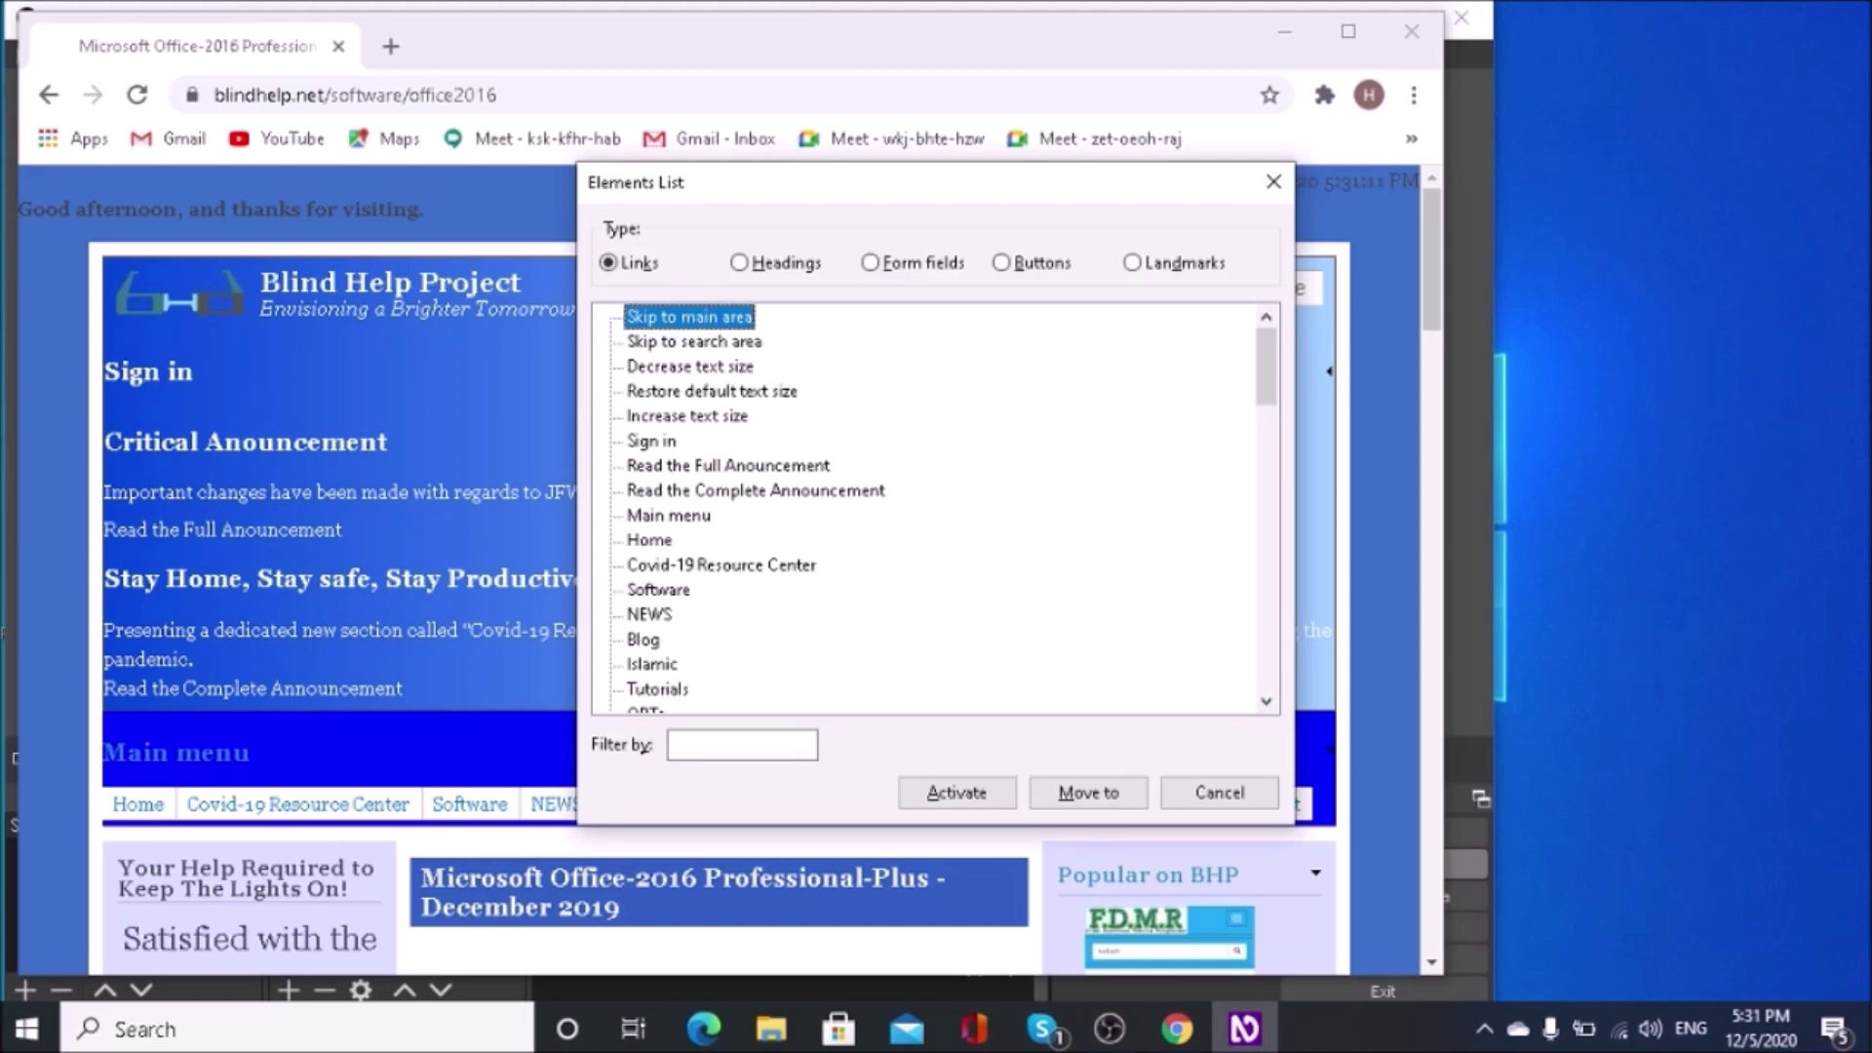
key("d")
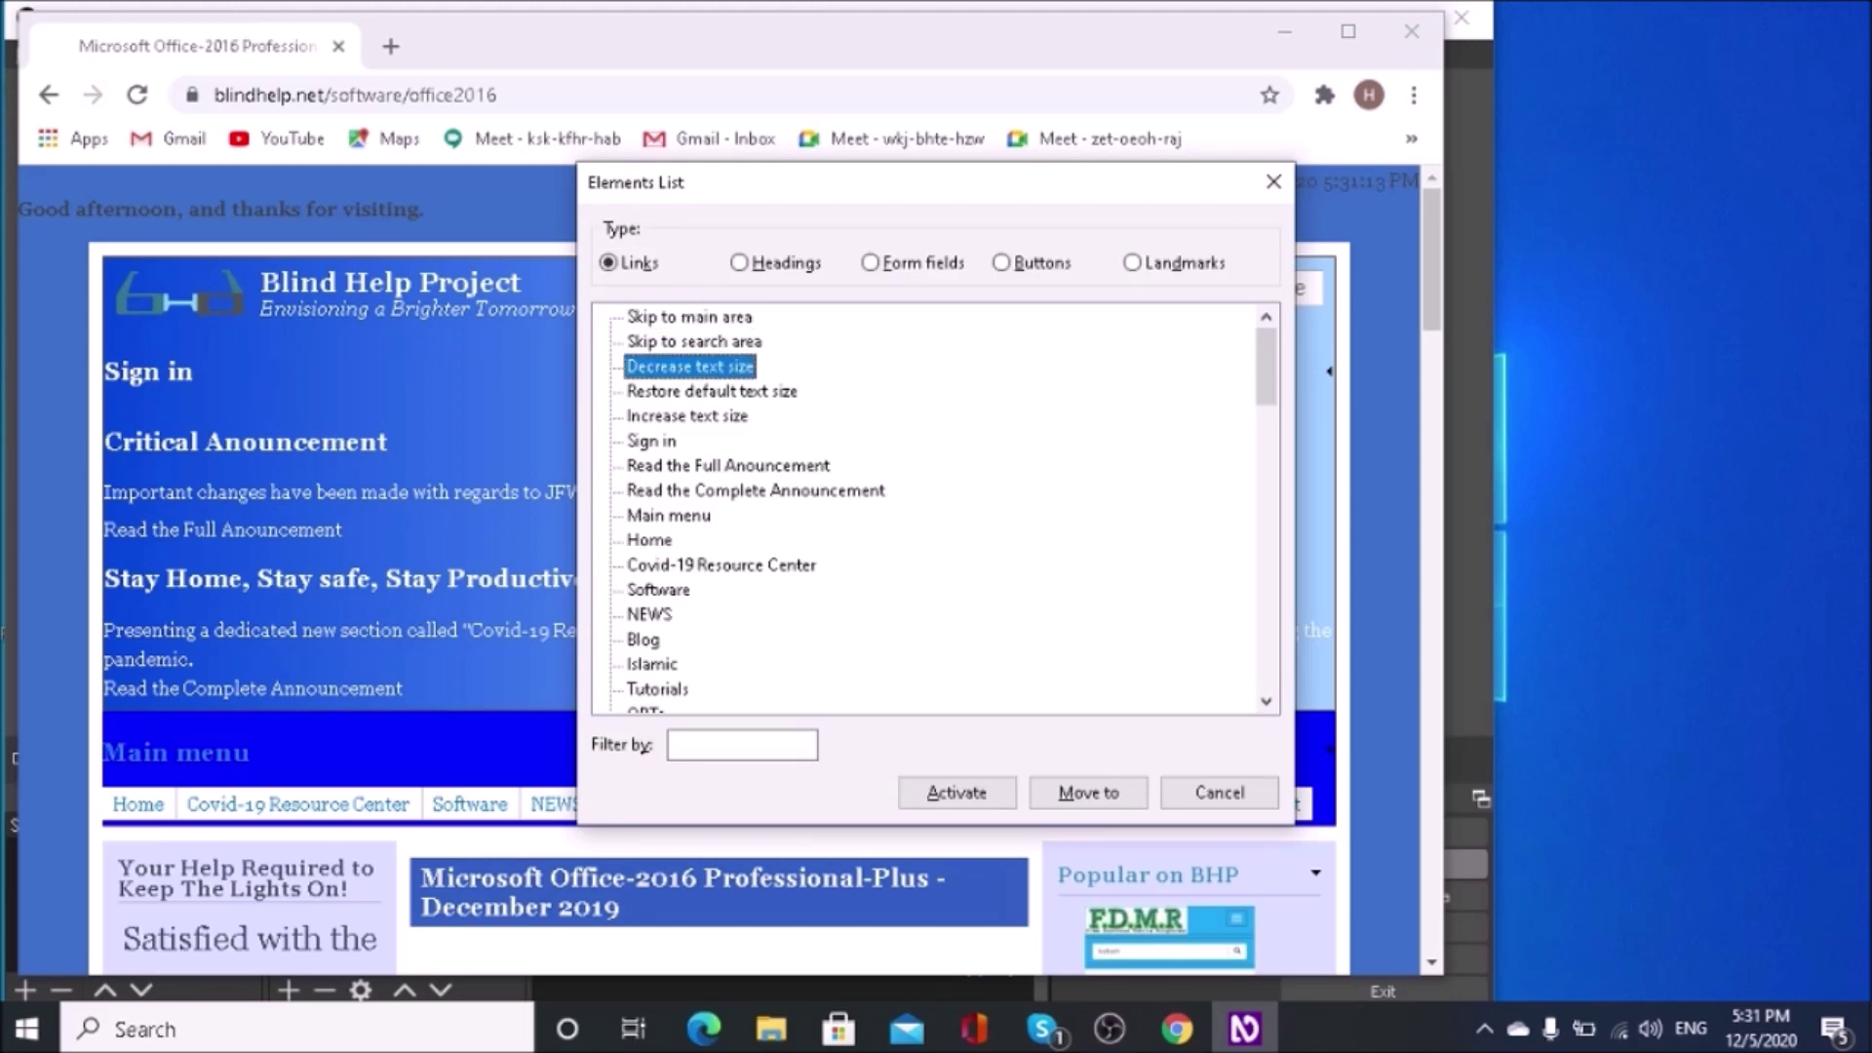
key("o")
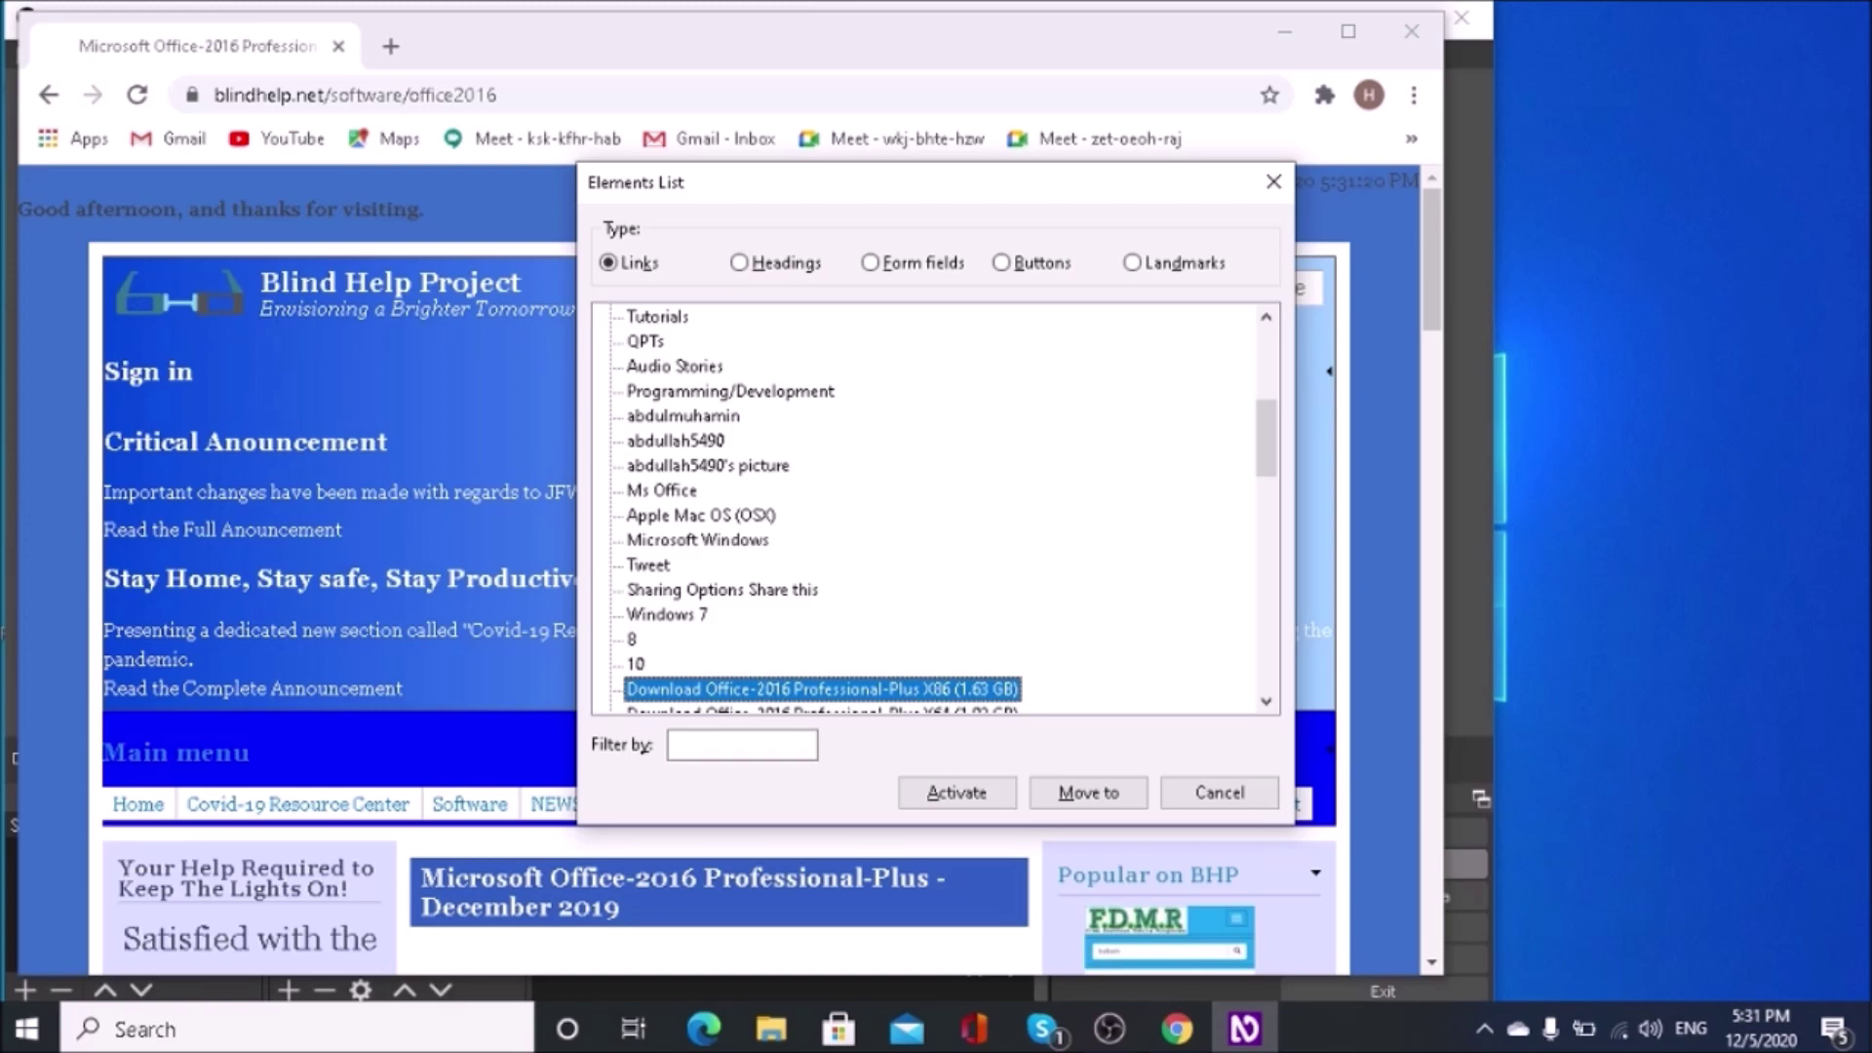
key("Down")
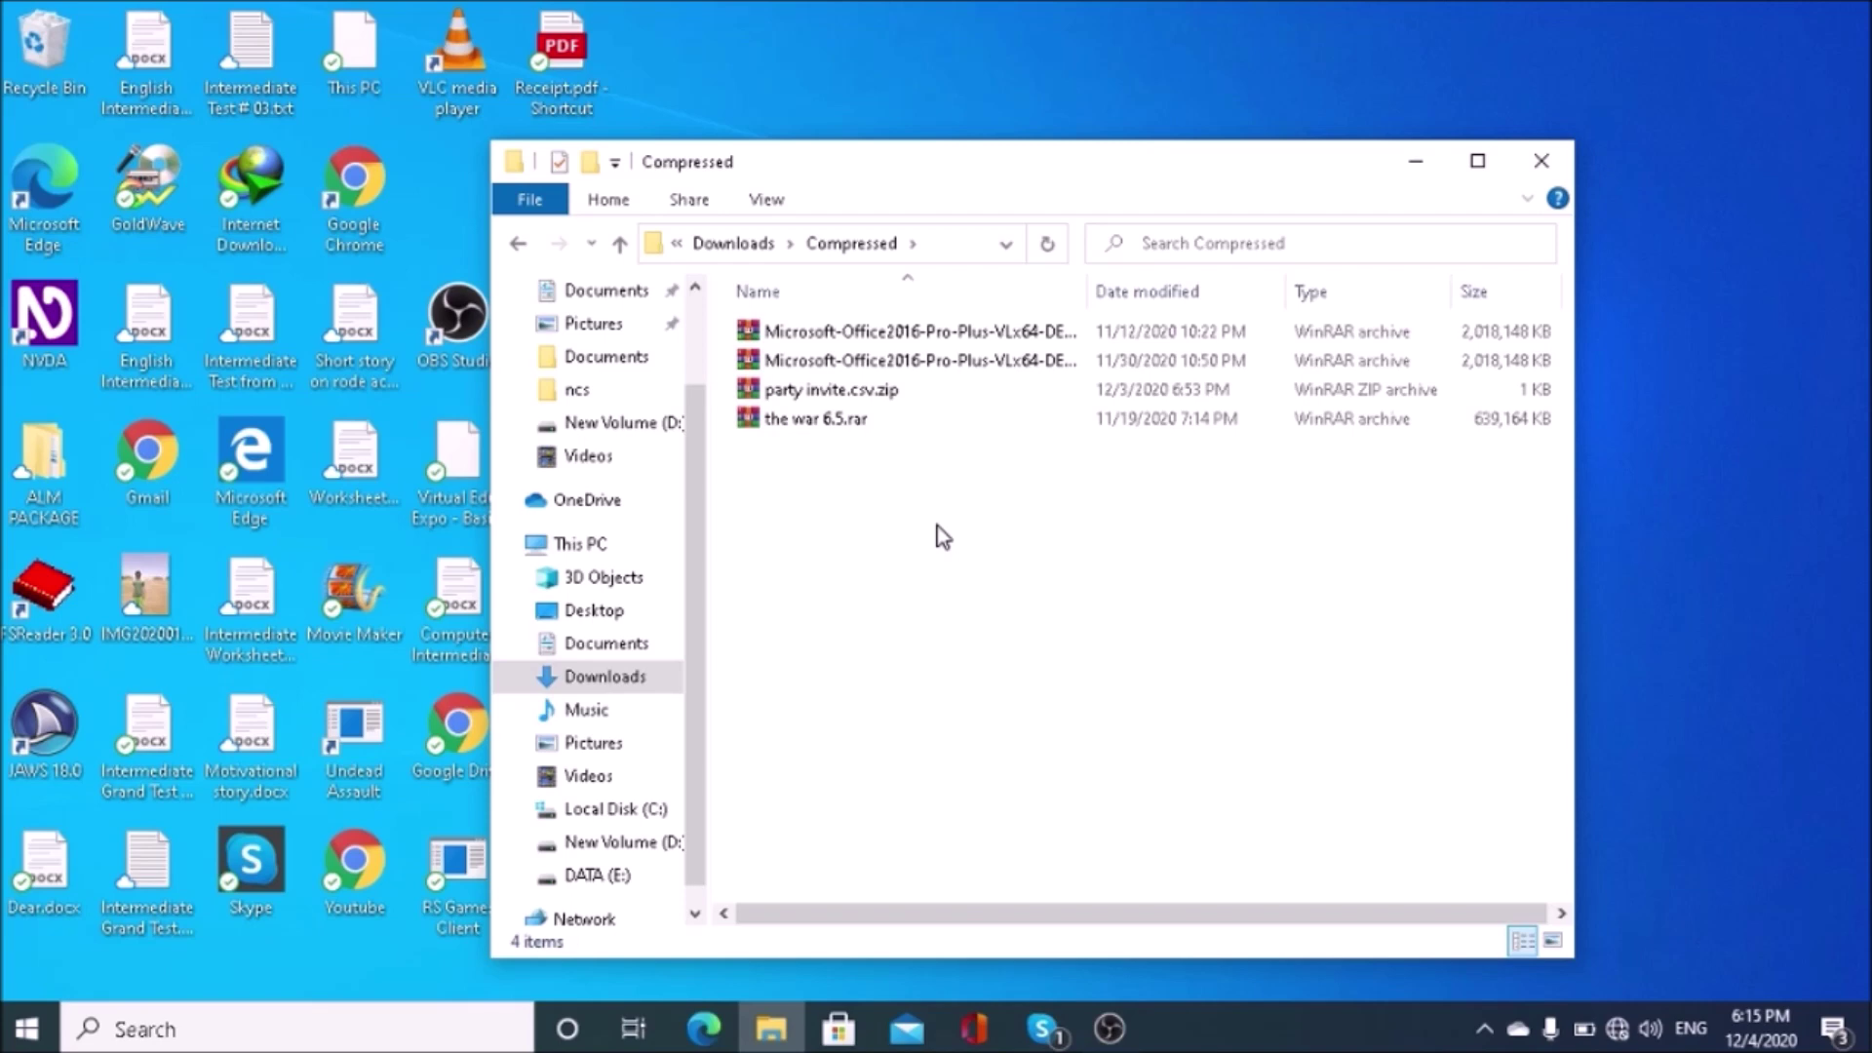
Step: Extract the second Office 2016 archive into its own Microsoft-Office2016 folder and select the new folder
key("Down")
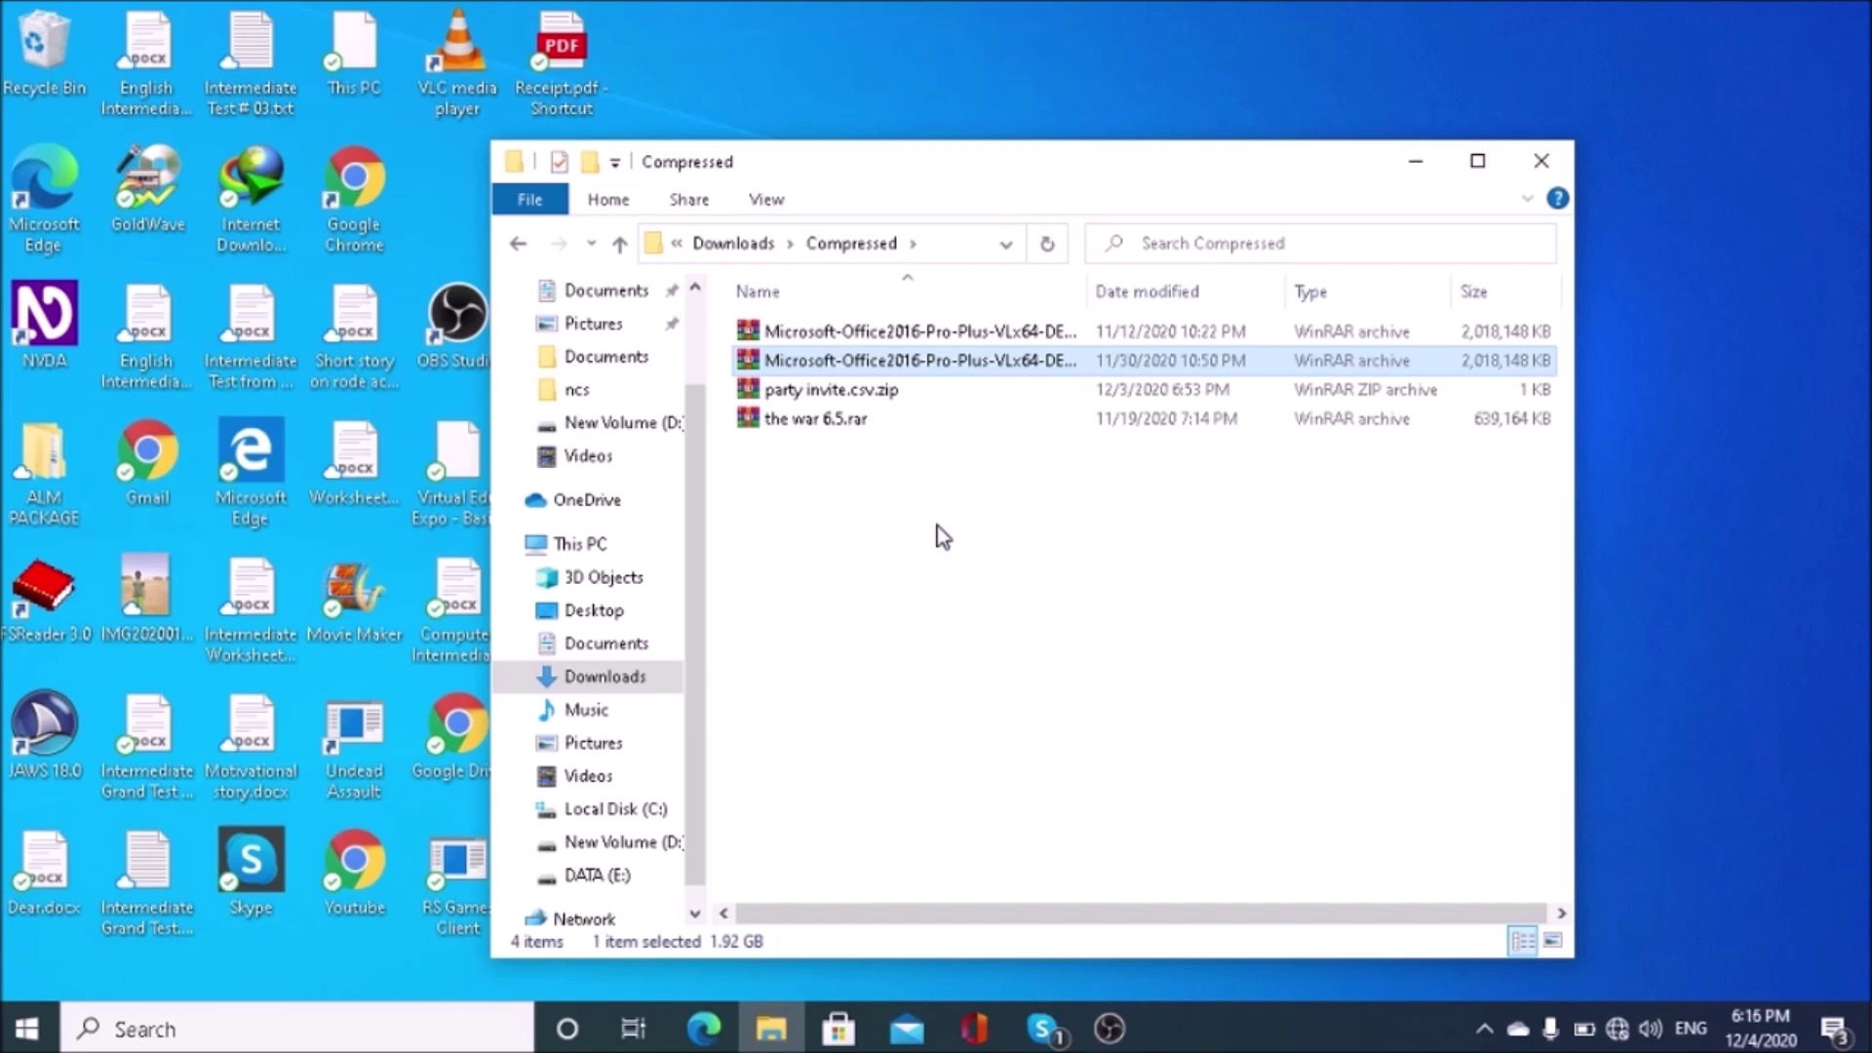
key("shift+F10")
key("Down")
key("Down")
key("Down")
key("Down")
key("Down")
key("Down")
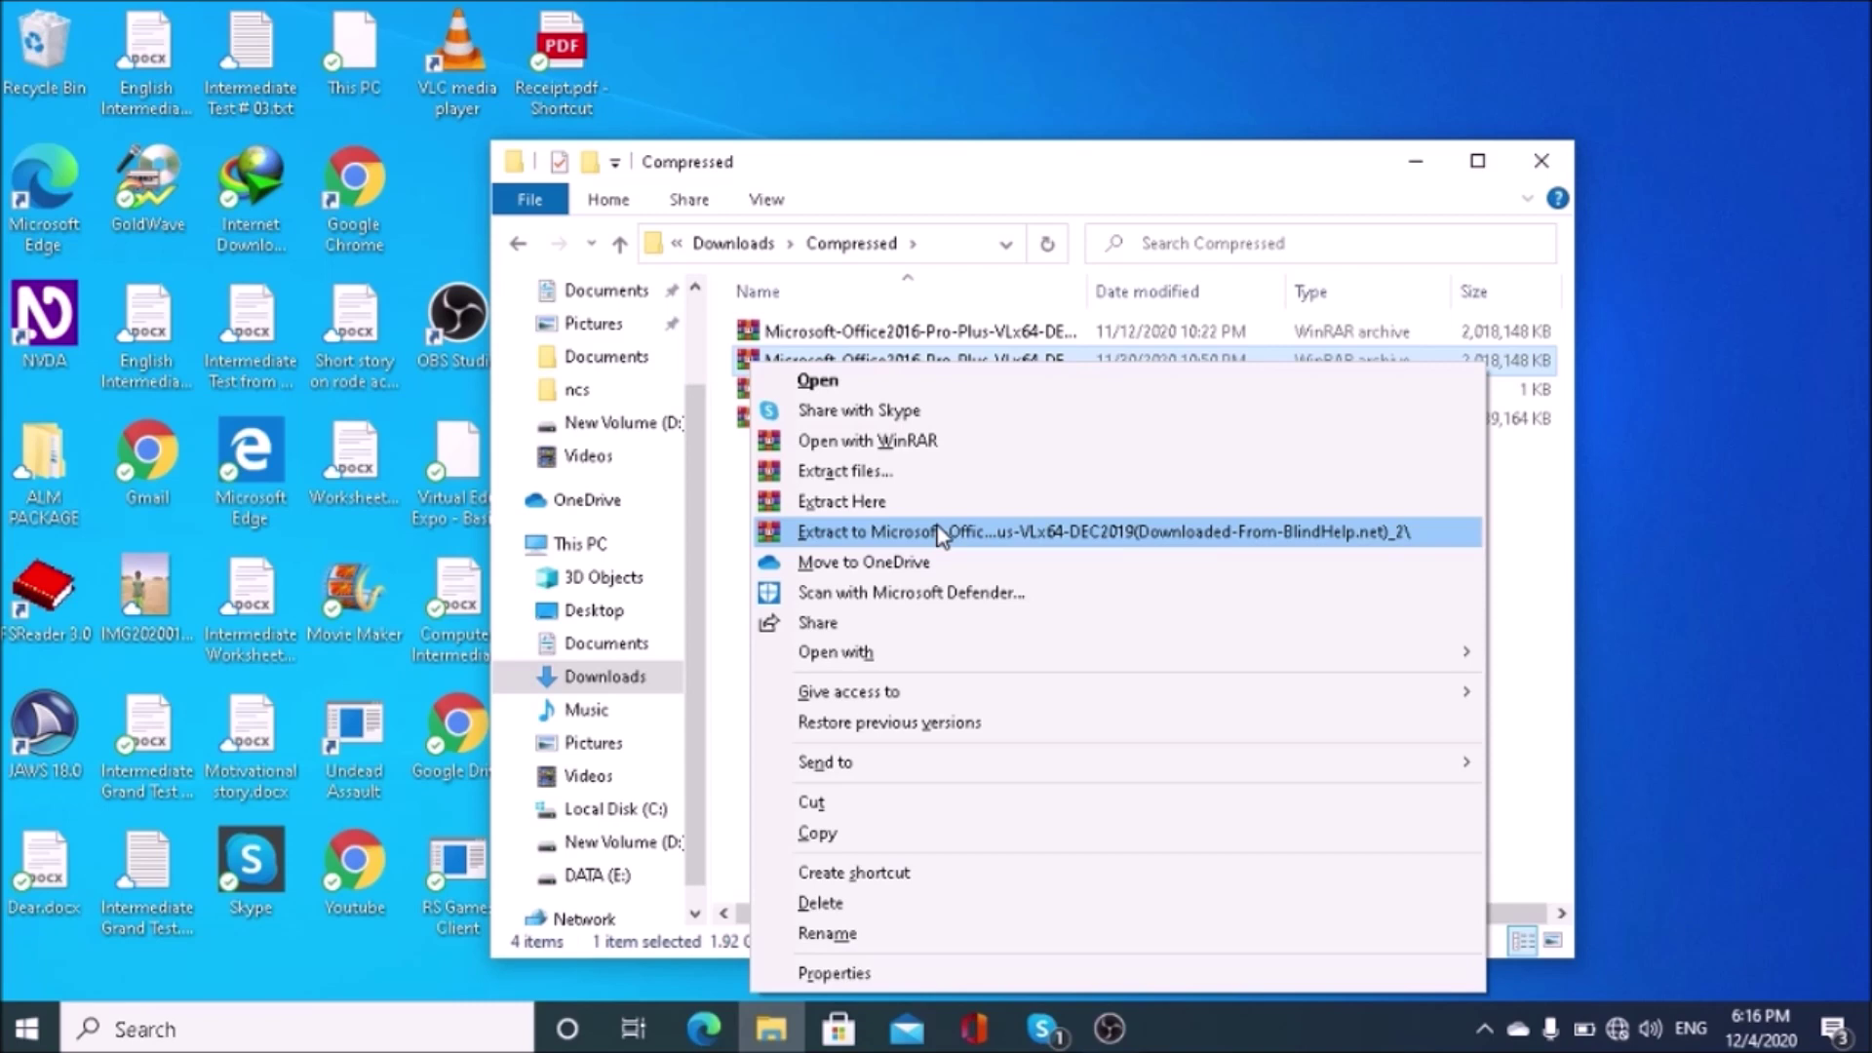
key("Return")
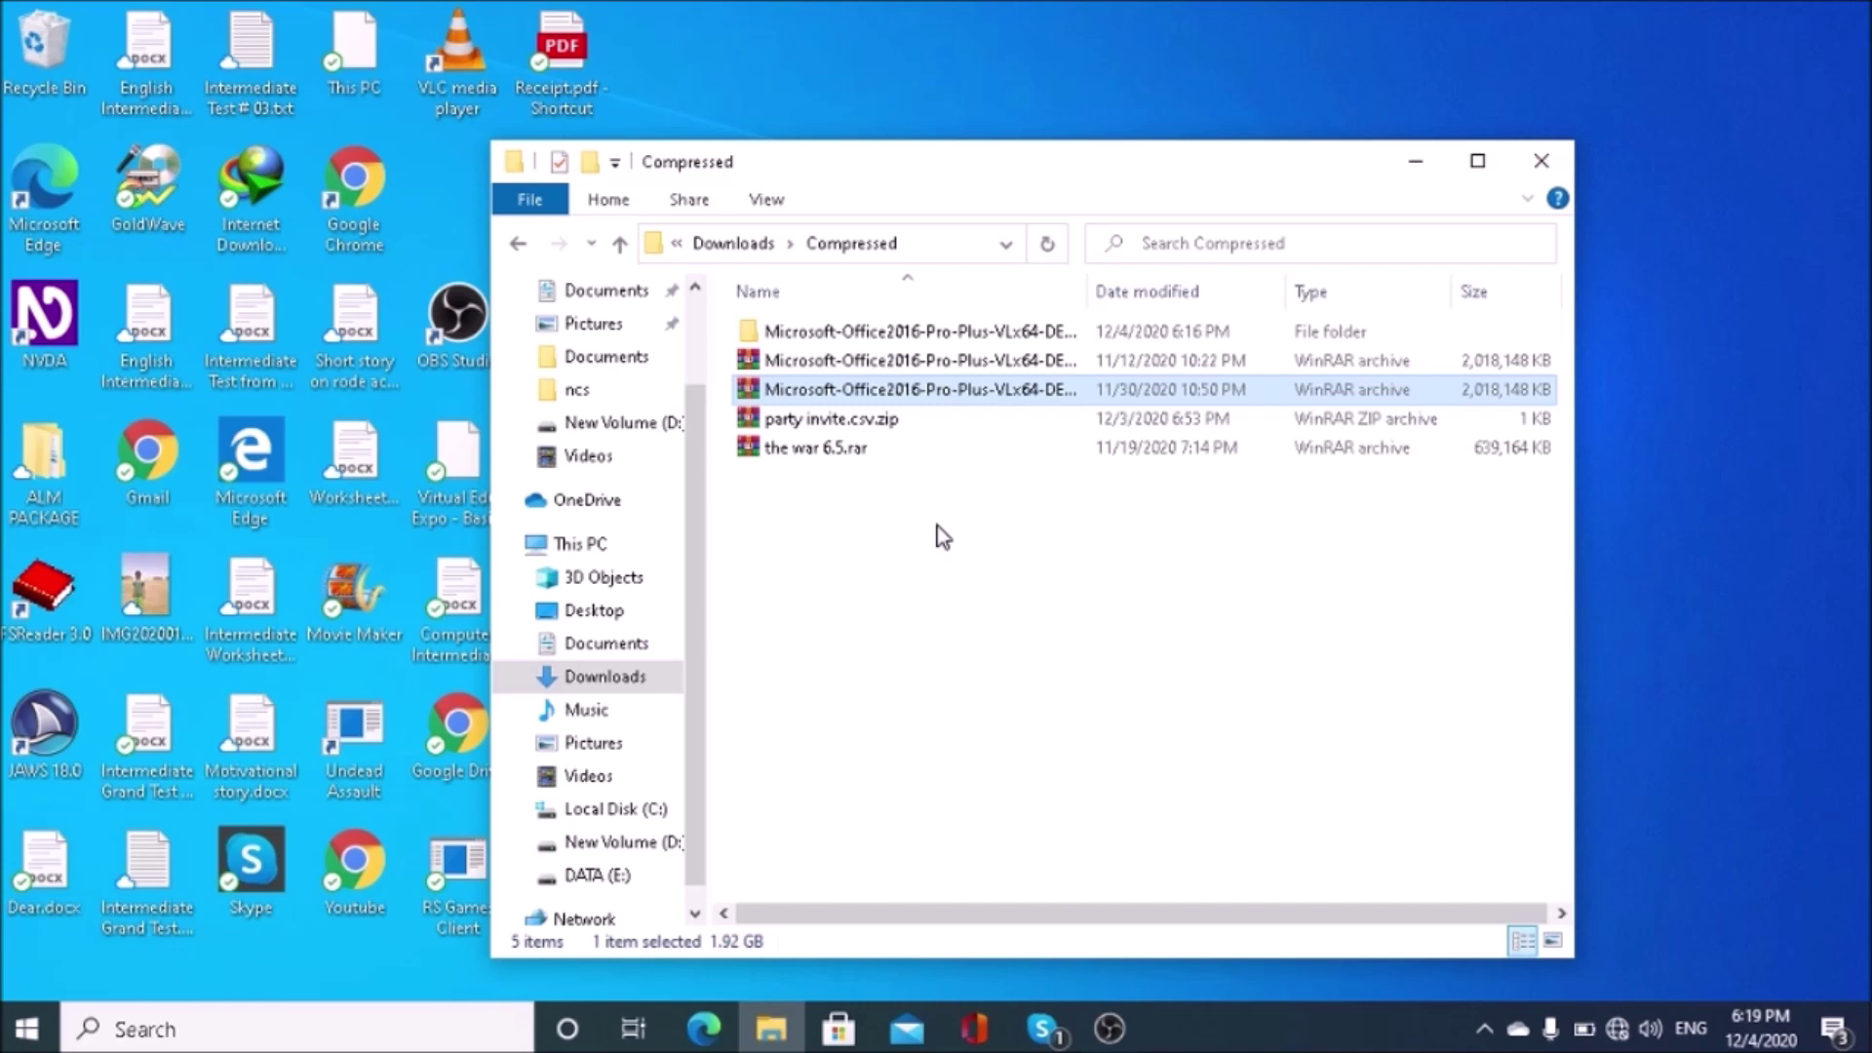
key("Up")
key("Up")
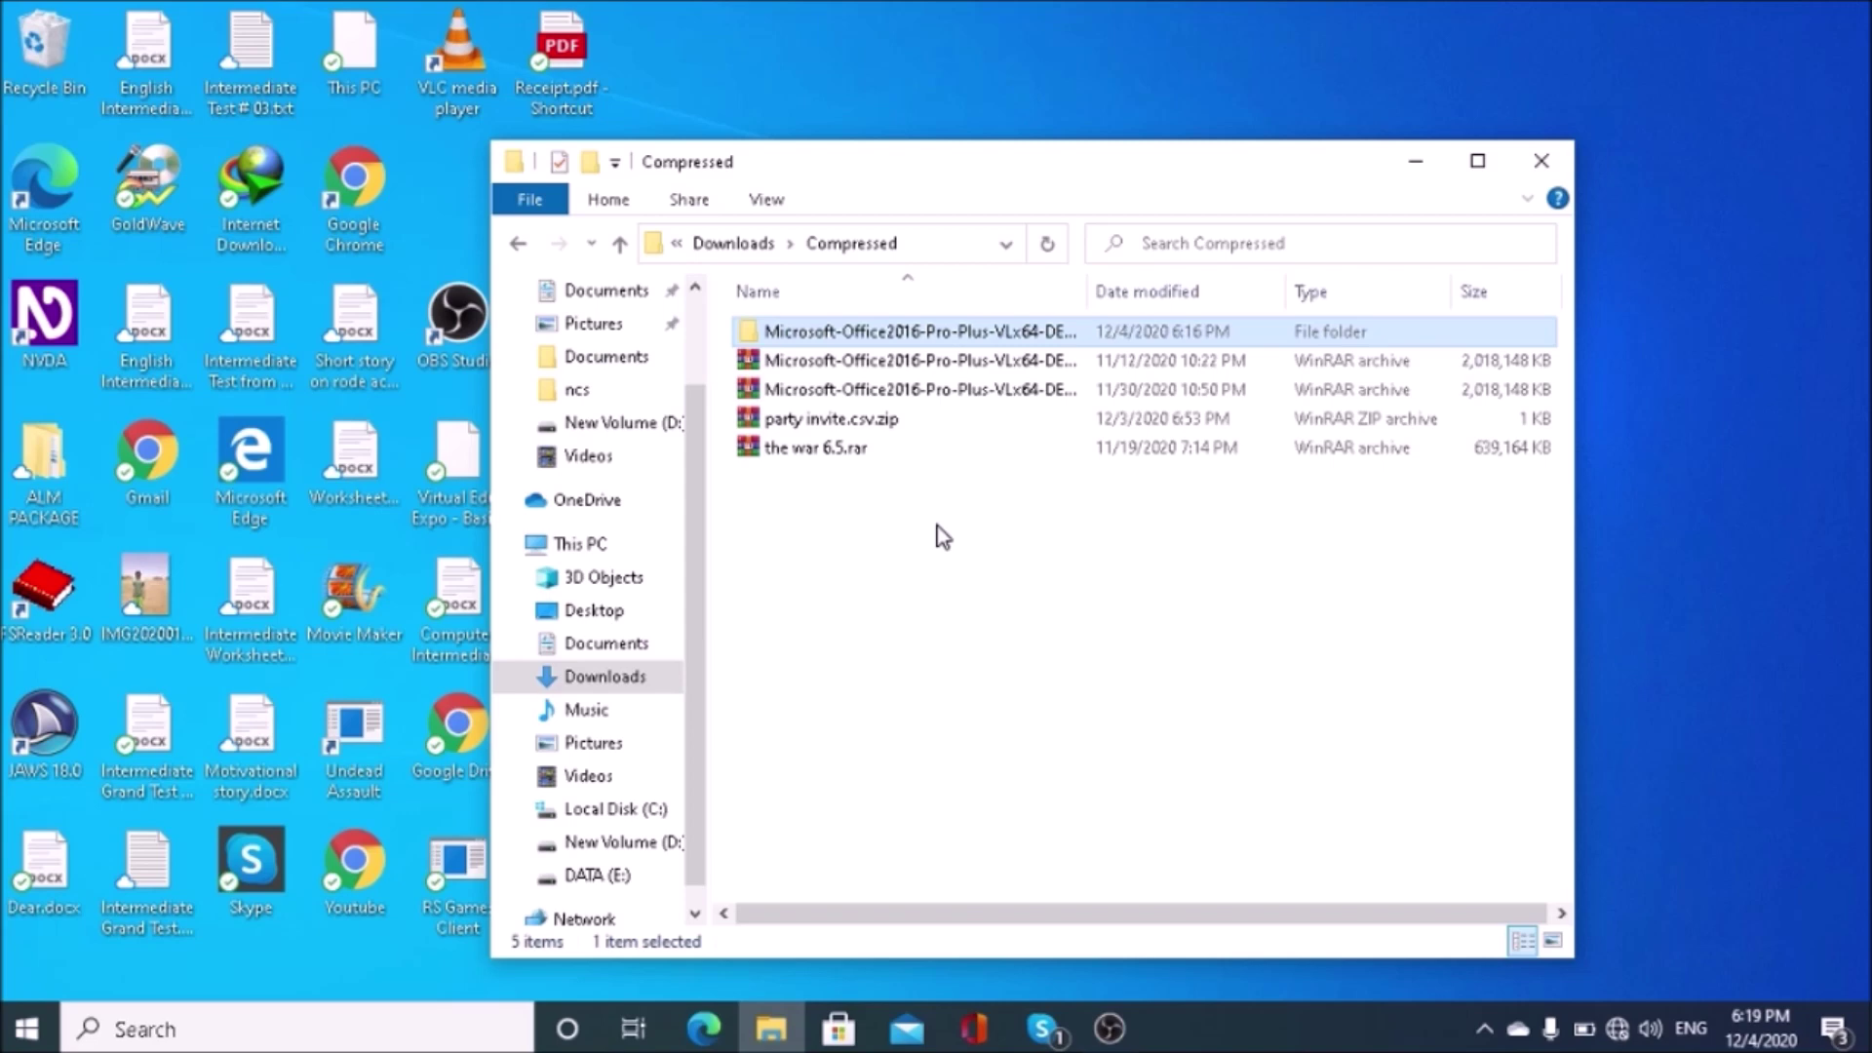
Step: Open the extracted folders and mount the Office16x64.en-US.ISO disc image
key("Return")
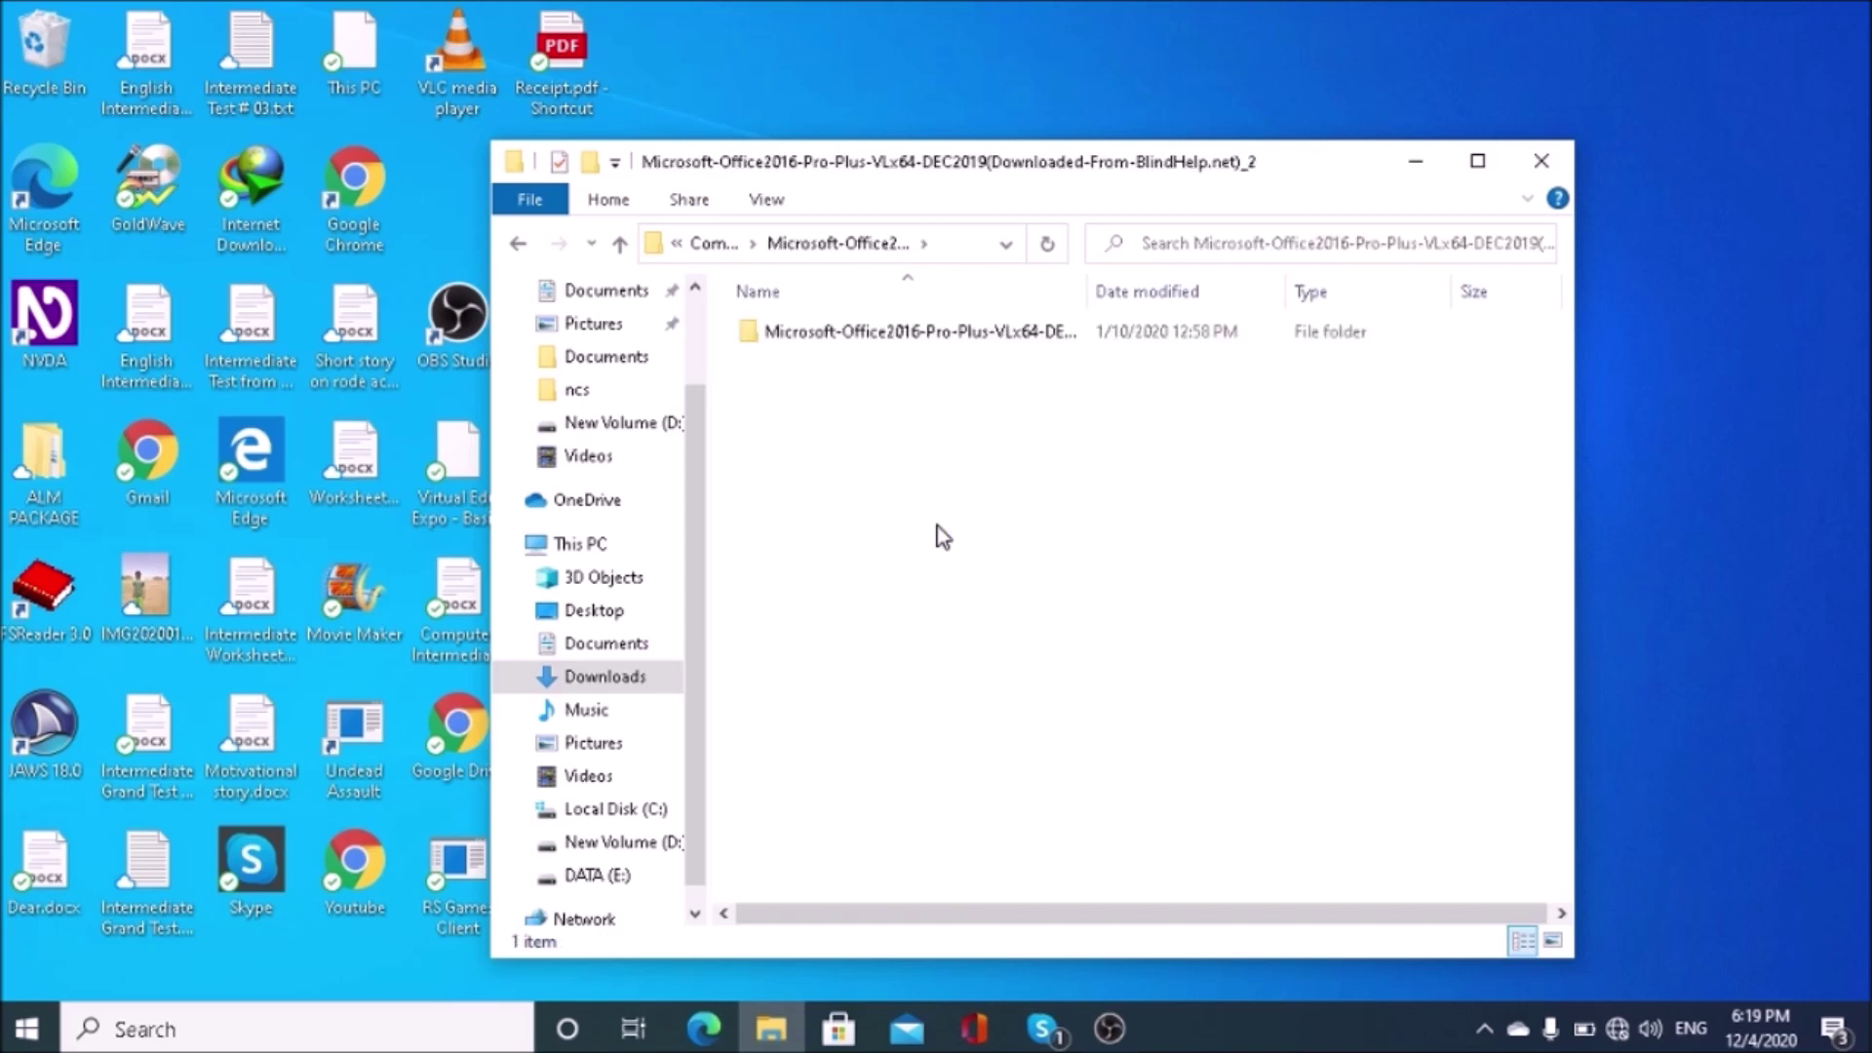
key("Down")
key("Return")
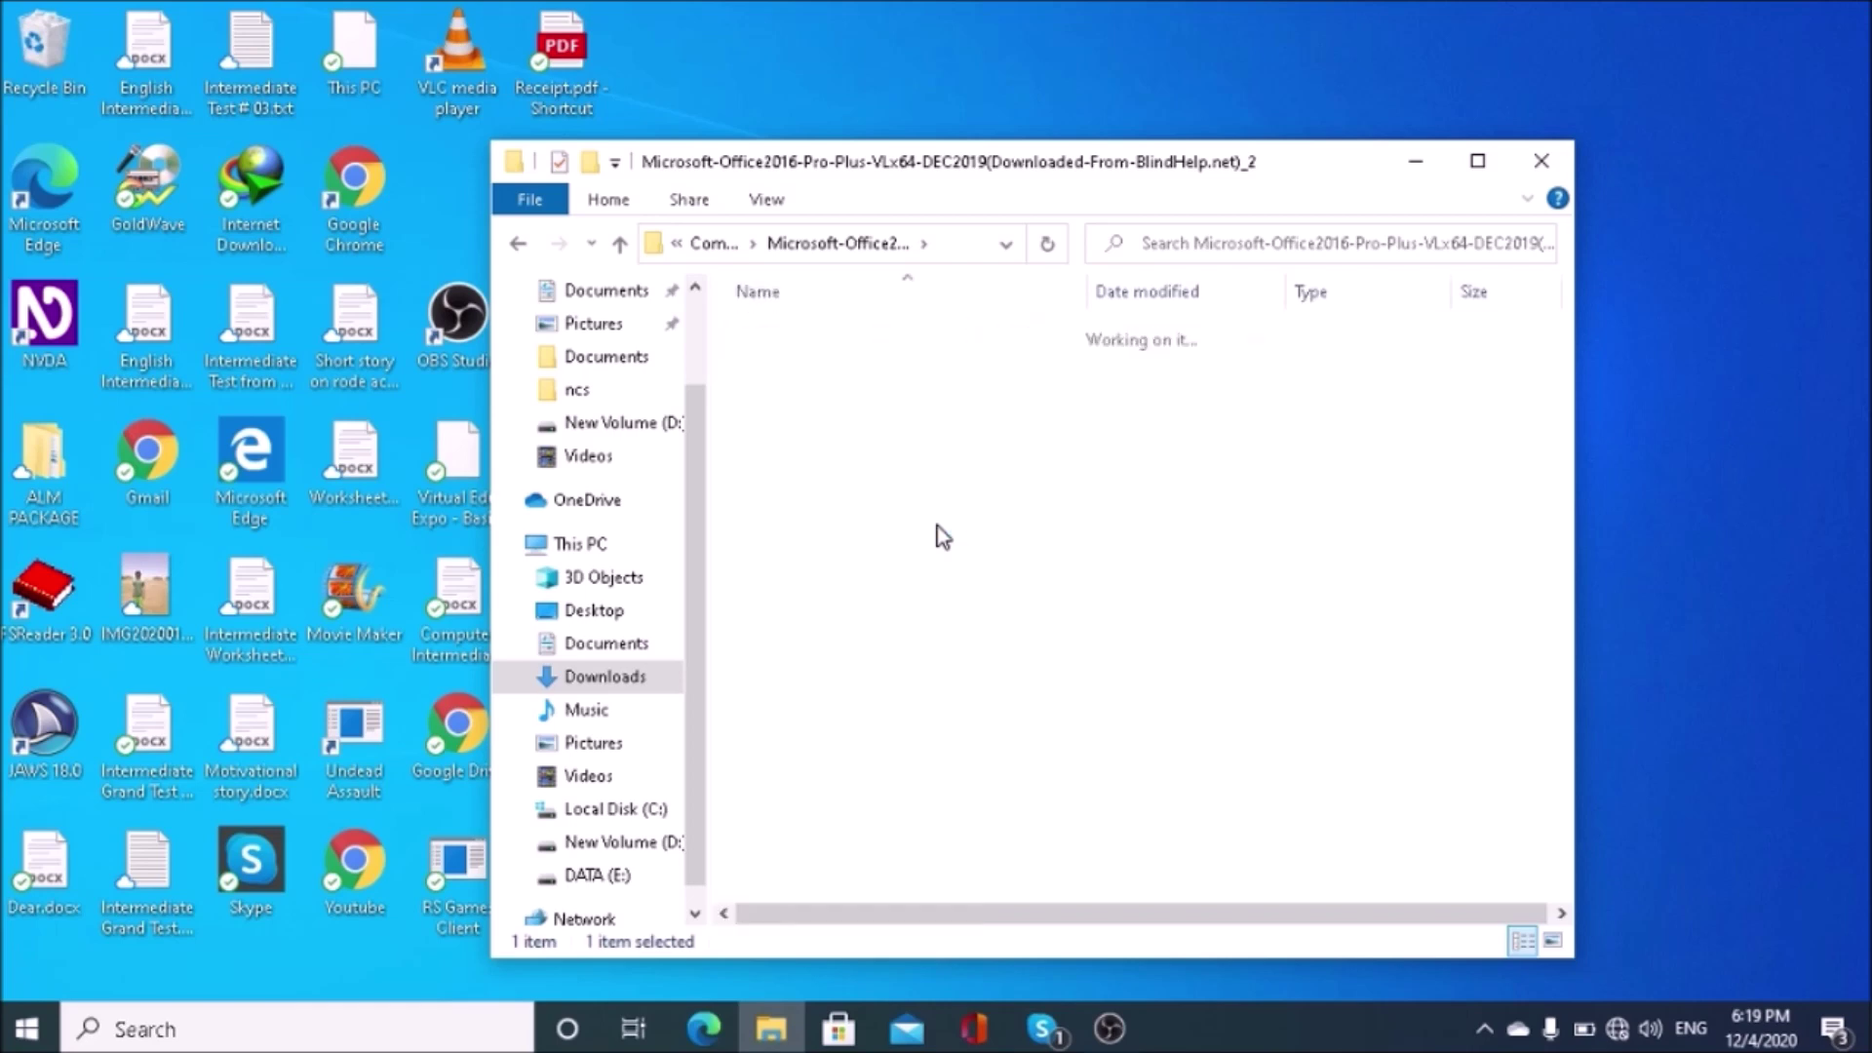
key("Down")
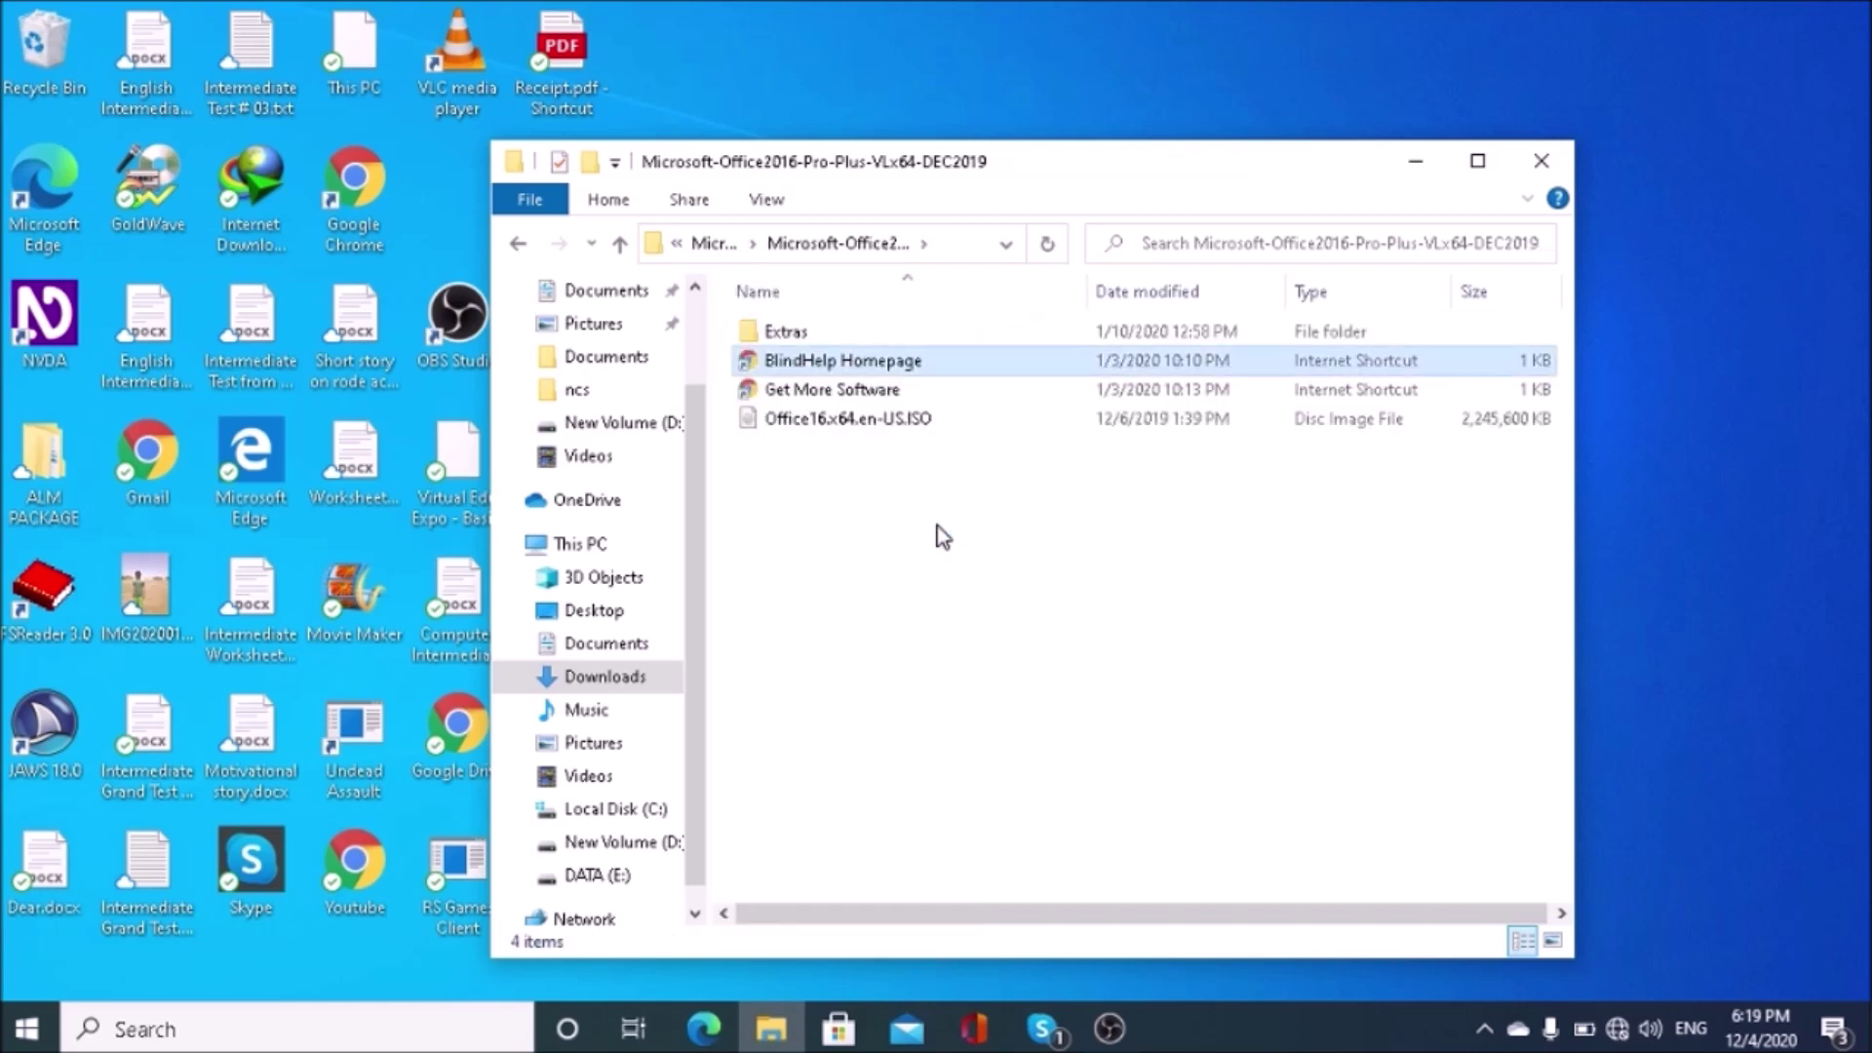
key("Down")
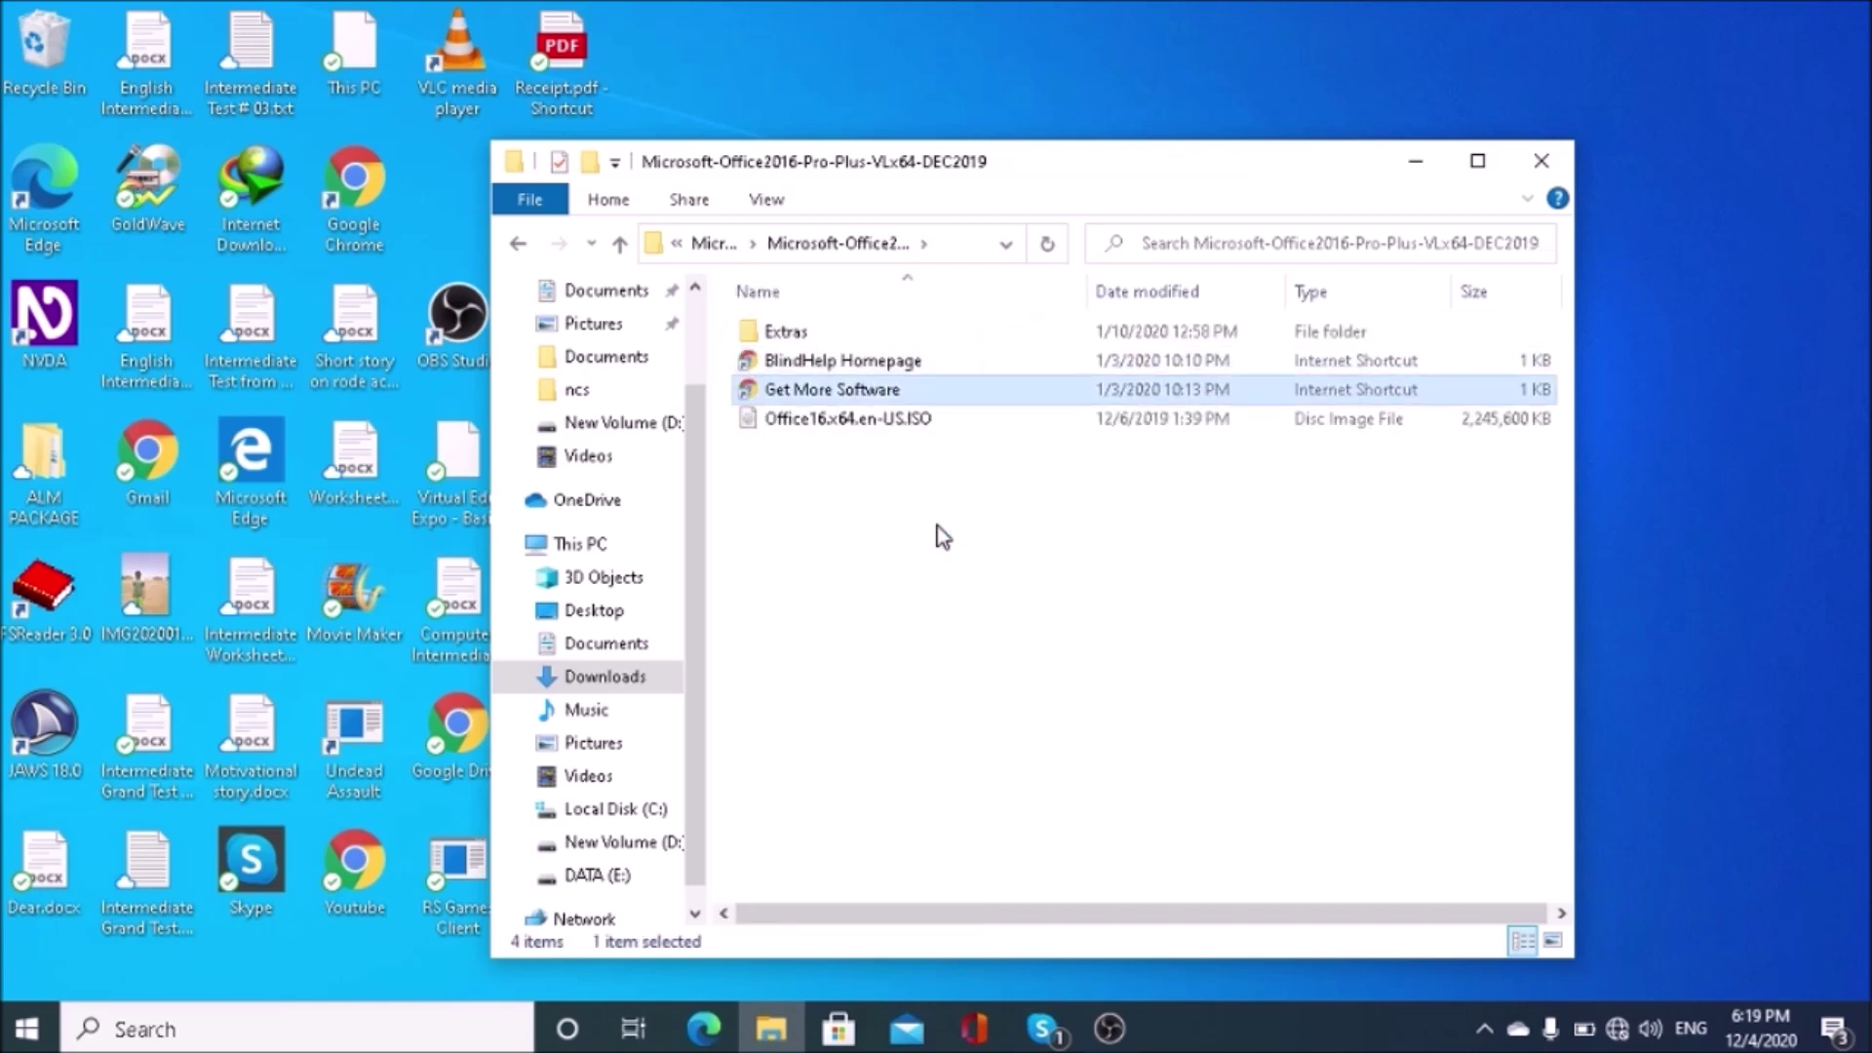
key("Down")
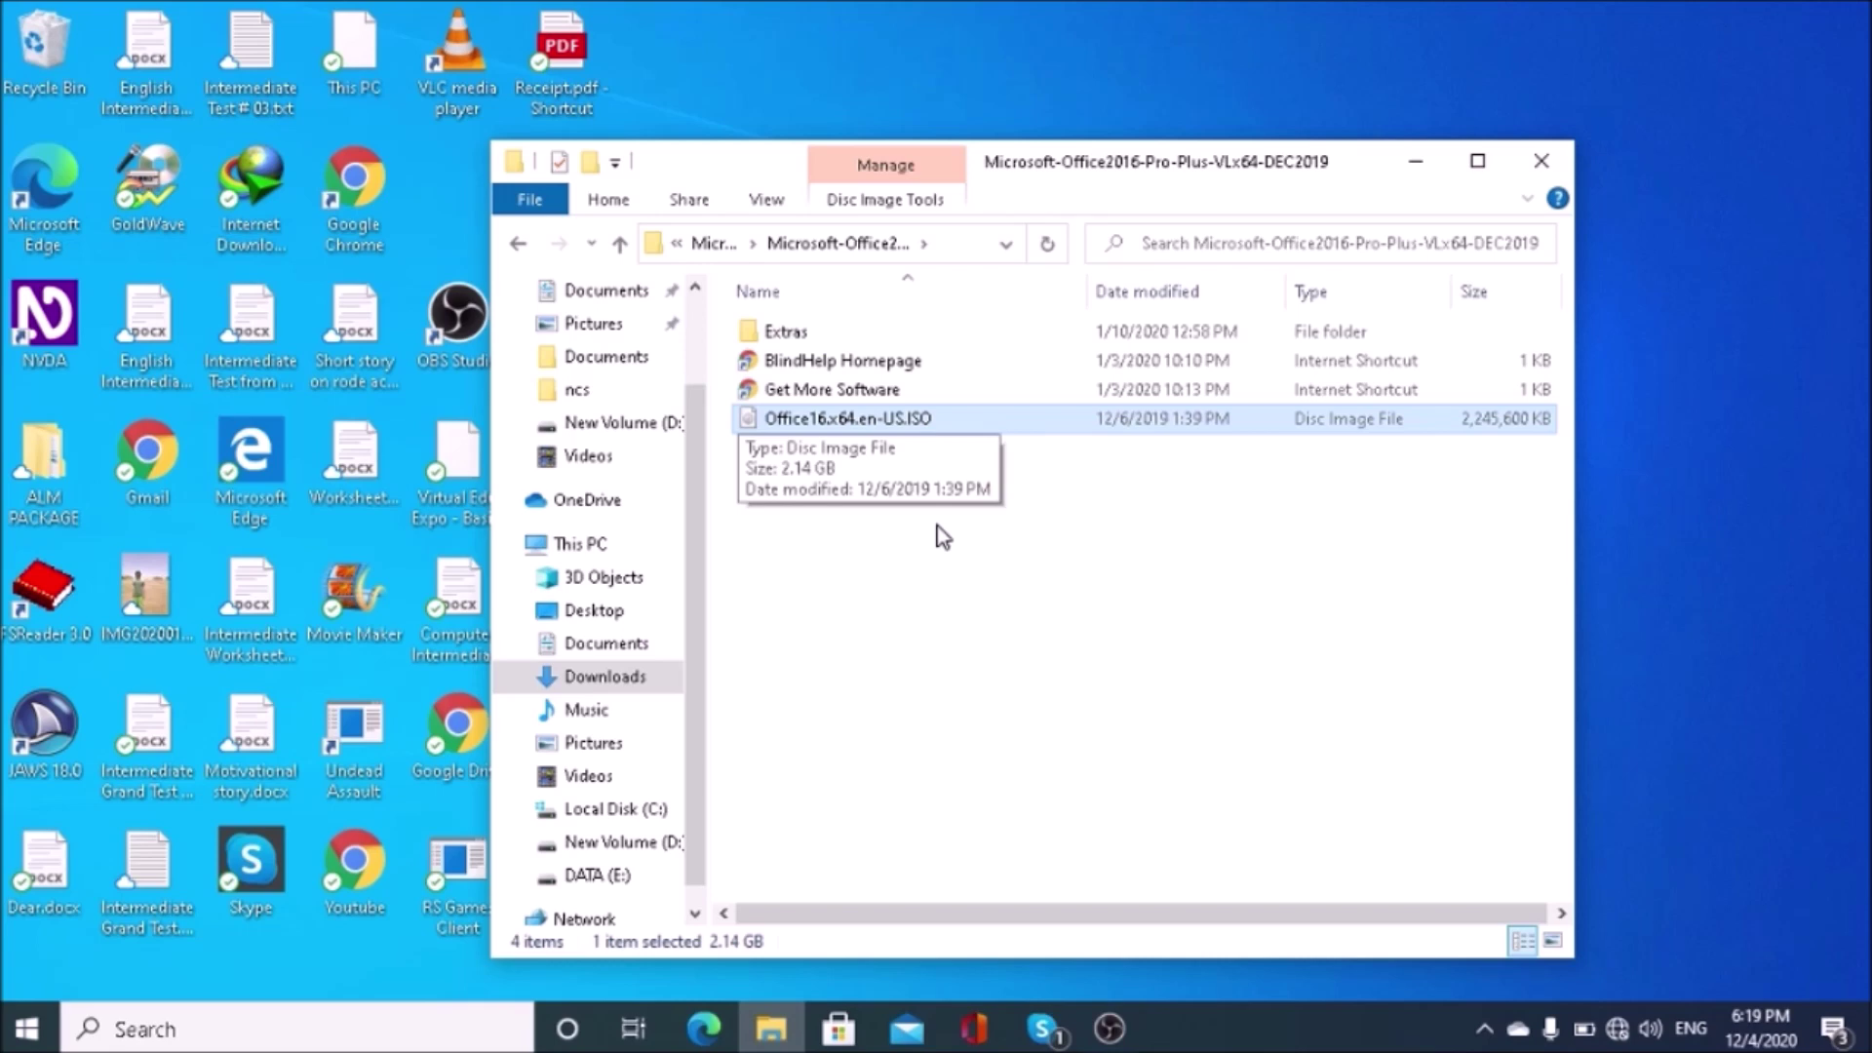
key("Return")
Step: Select setup.exe on the mounted DVD Drive (G:)
key("alt+Tab")
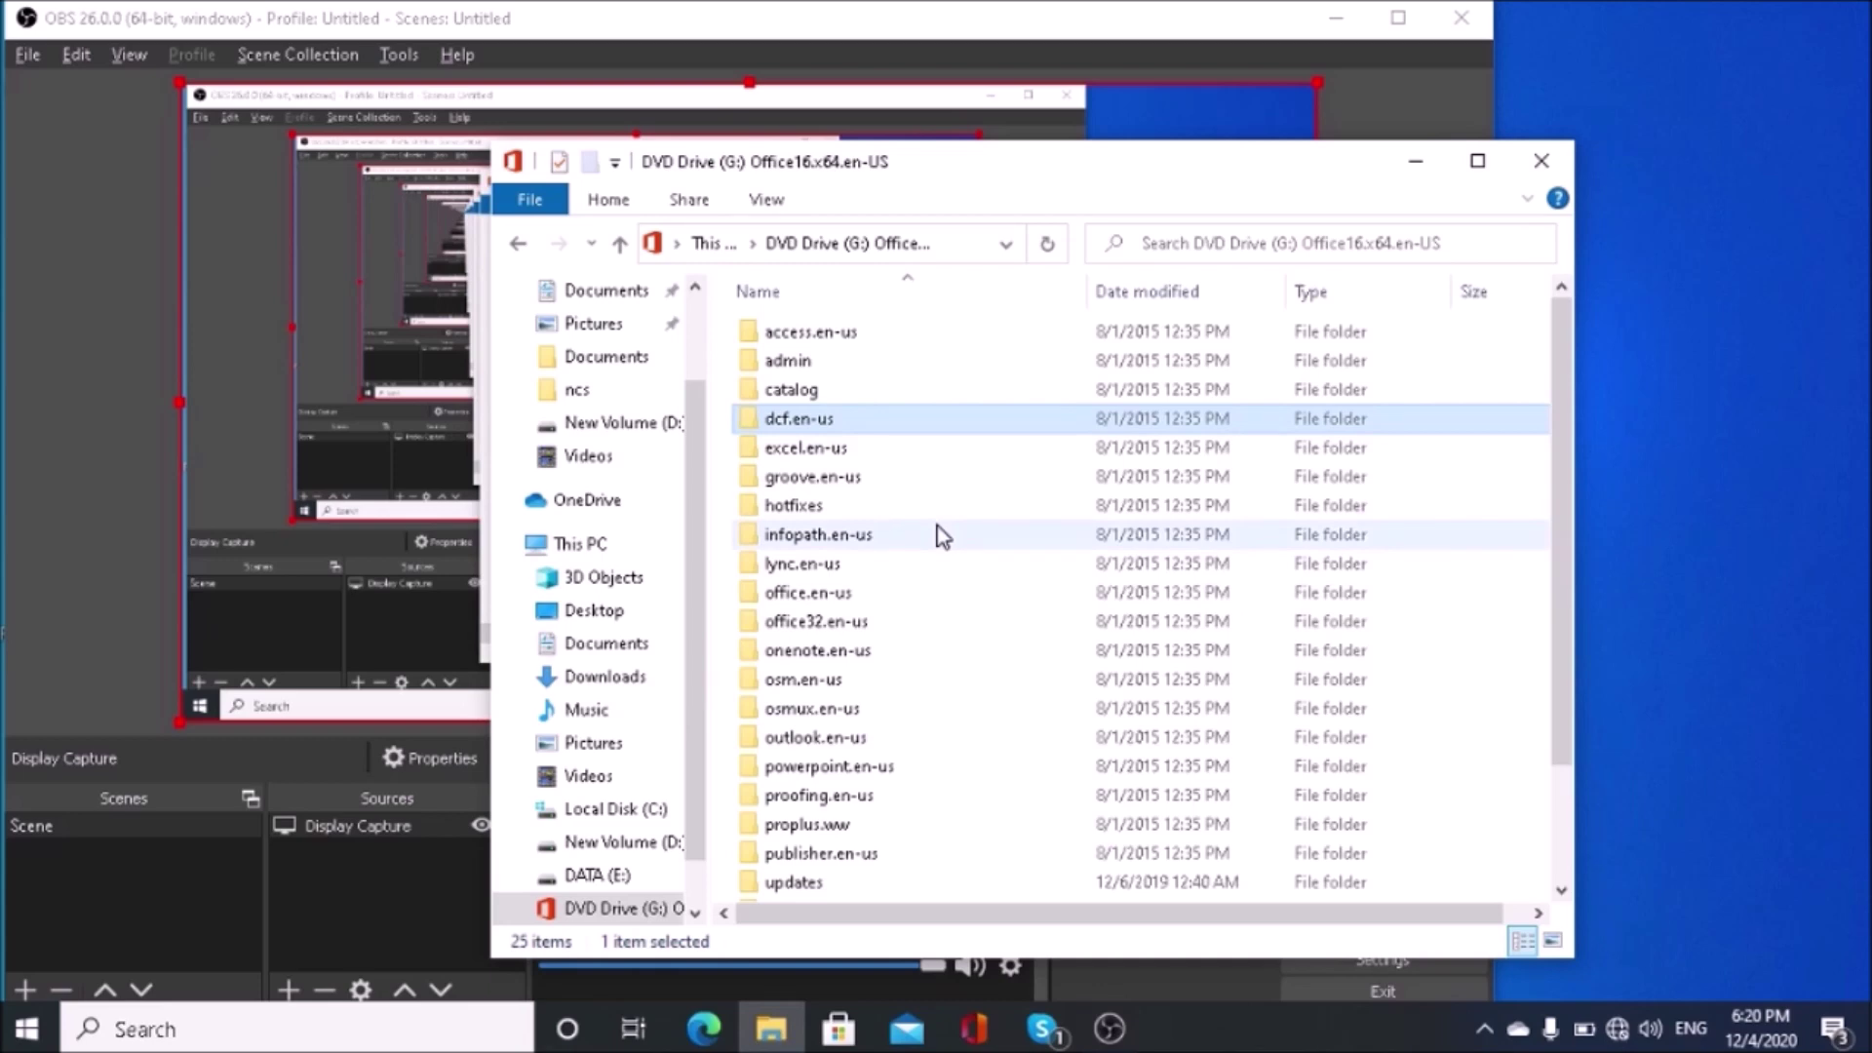
key("s")
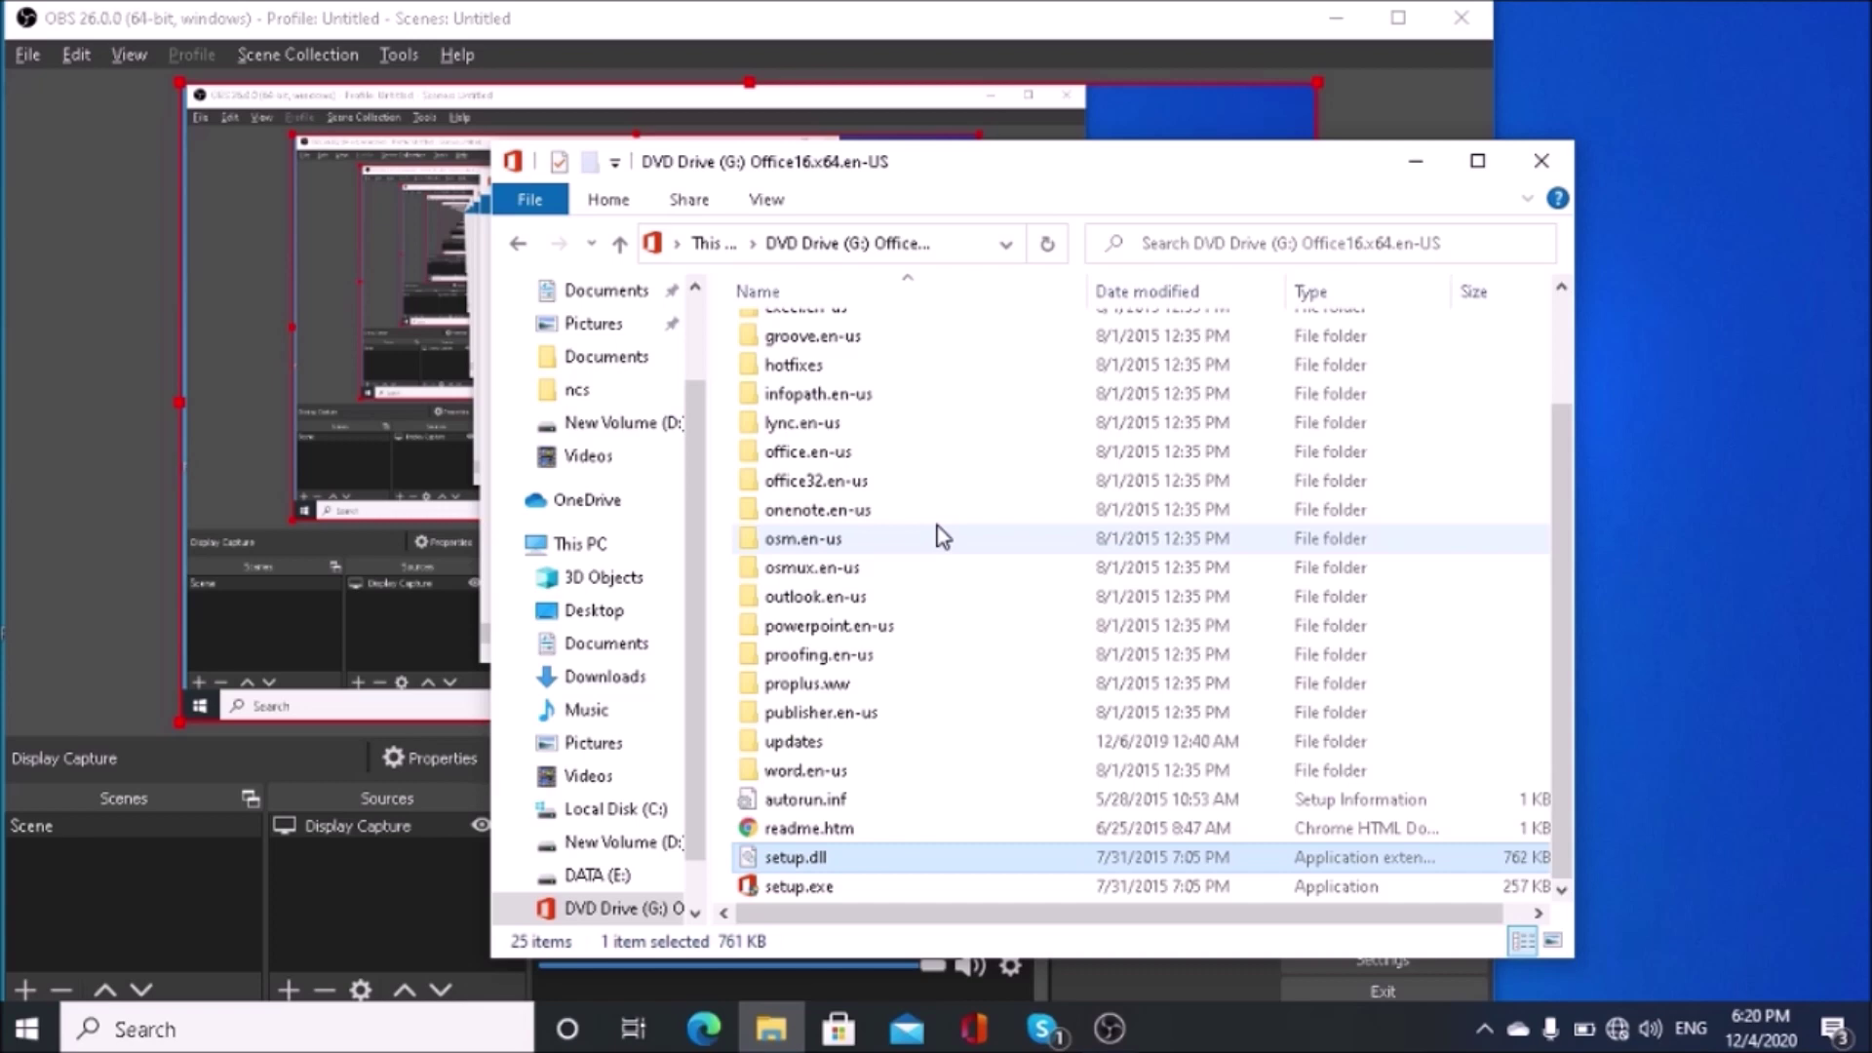
key("Up")
key("Up")
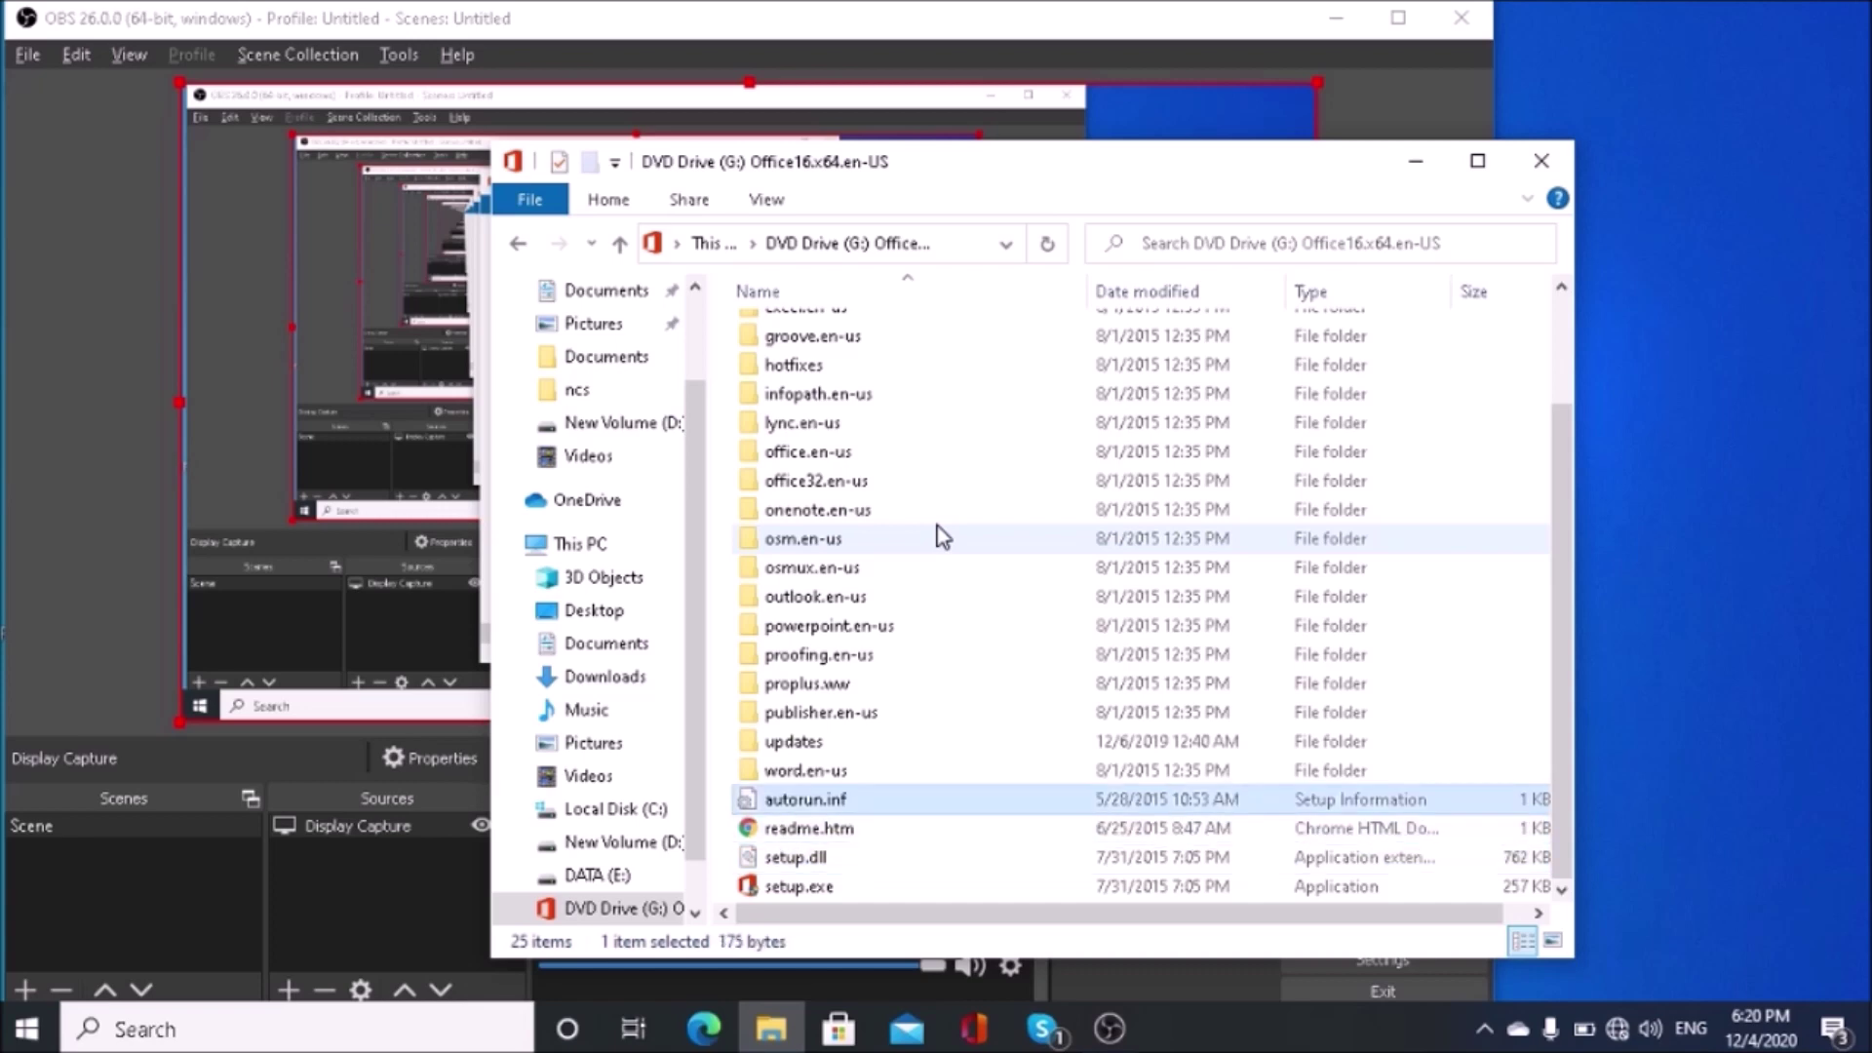
key("Down")
key("Down")
key("Down")
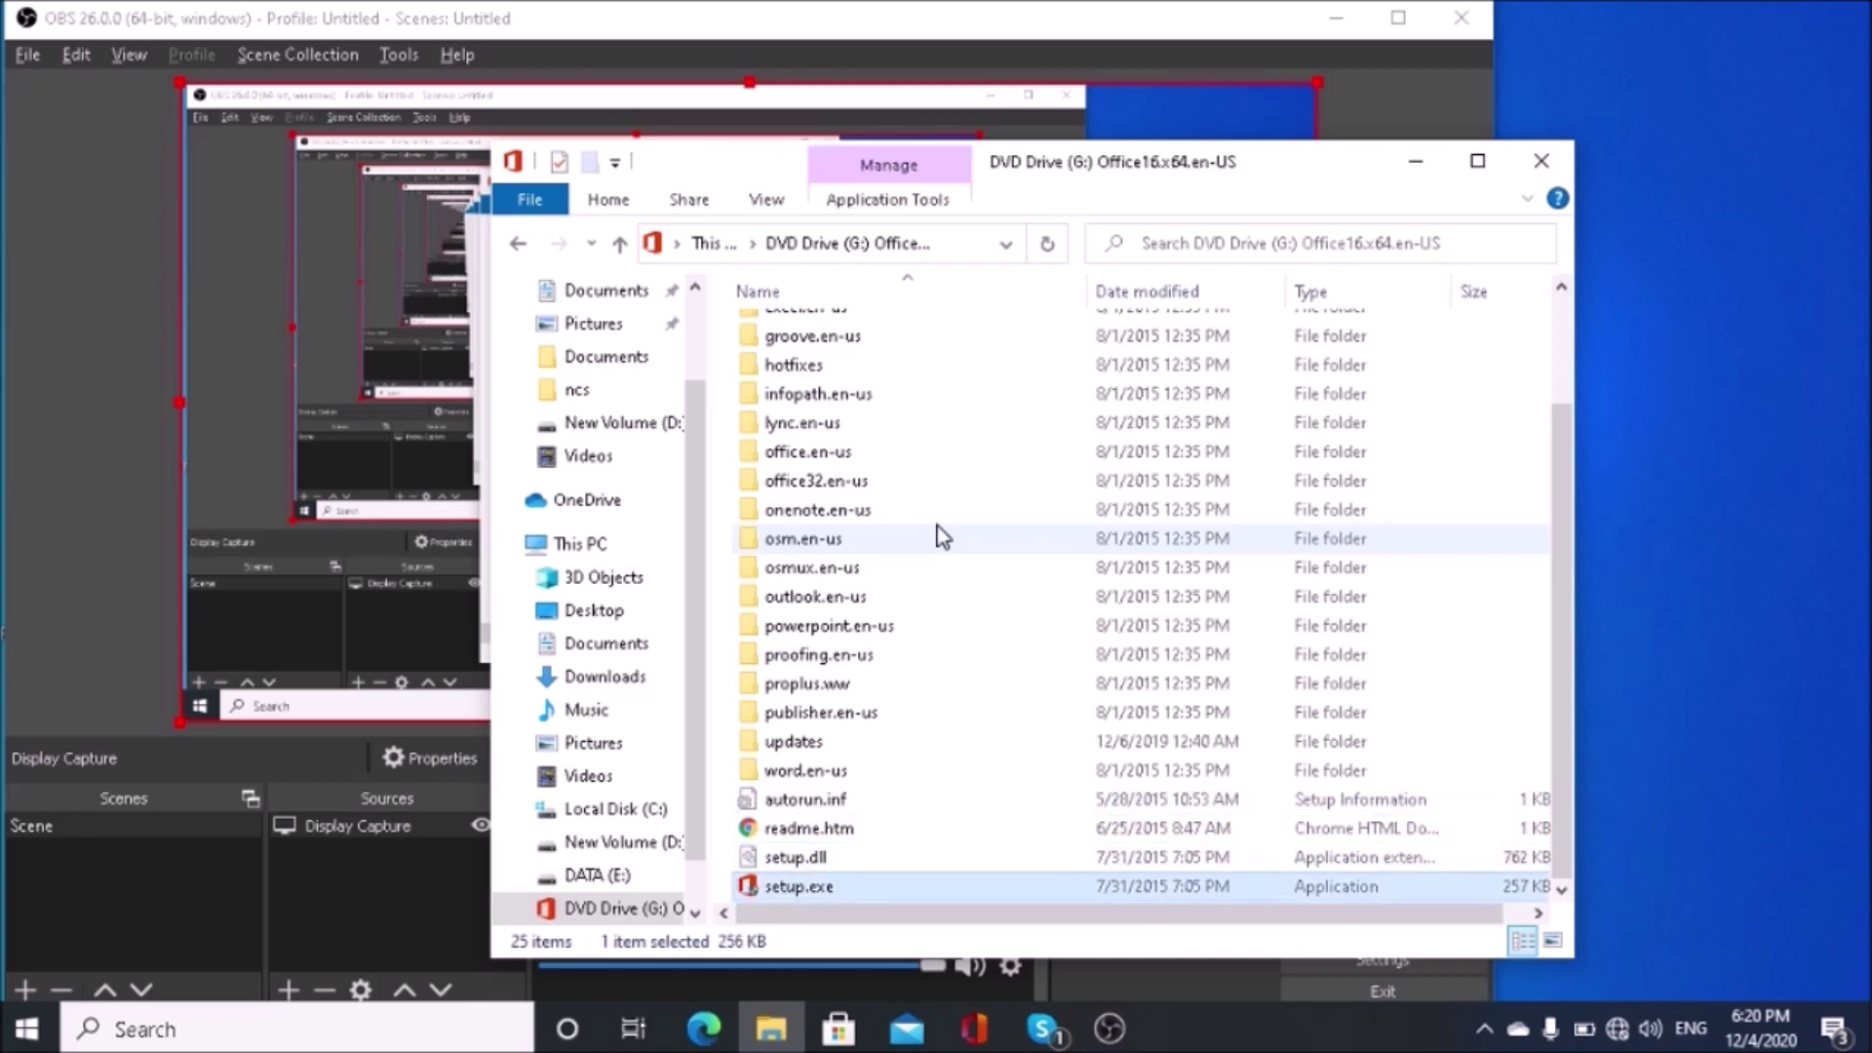
Step: Run setup.exe, accept the Office 2016 license terms and continue the installation
key("Return")
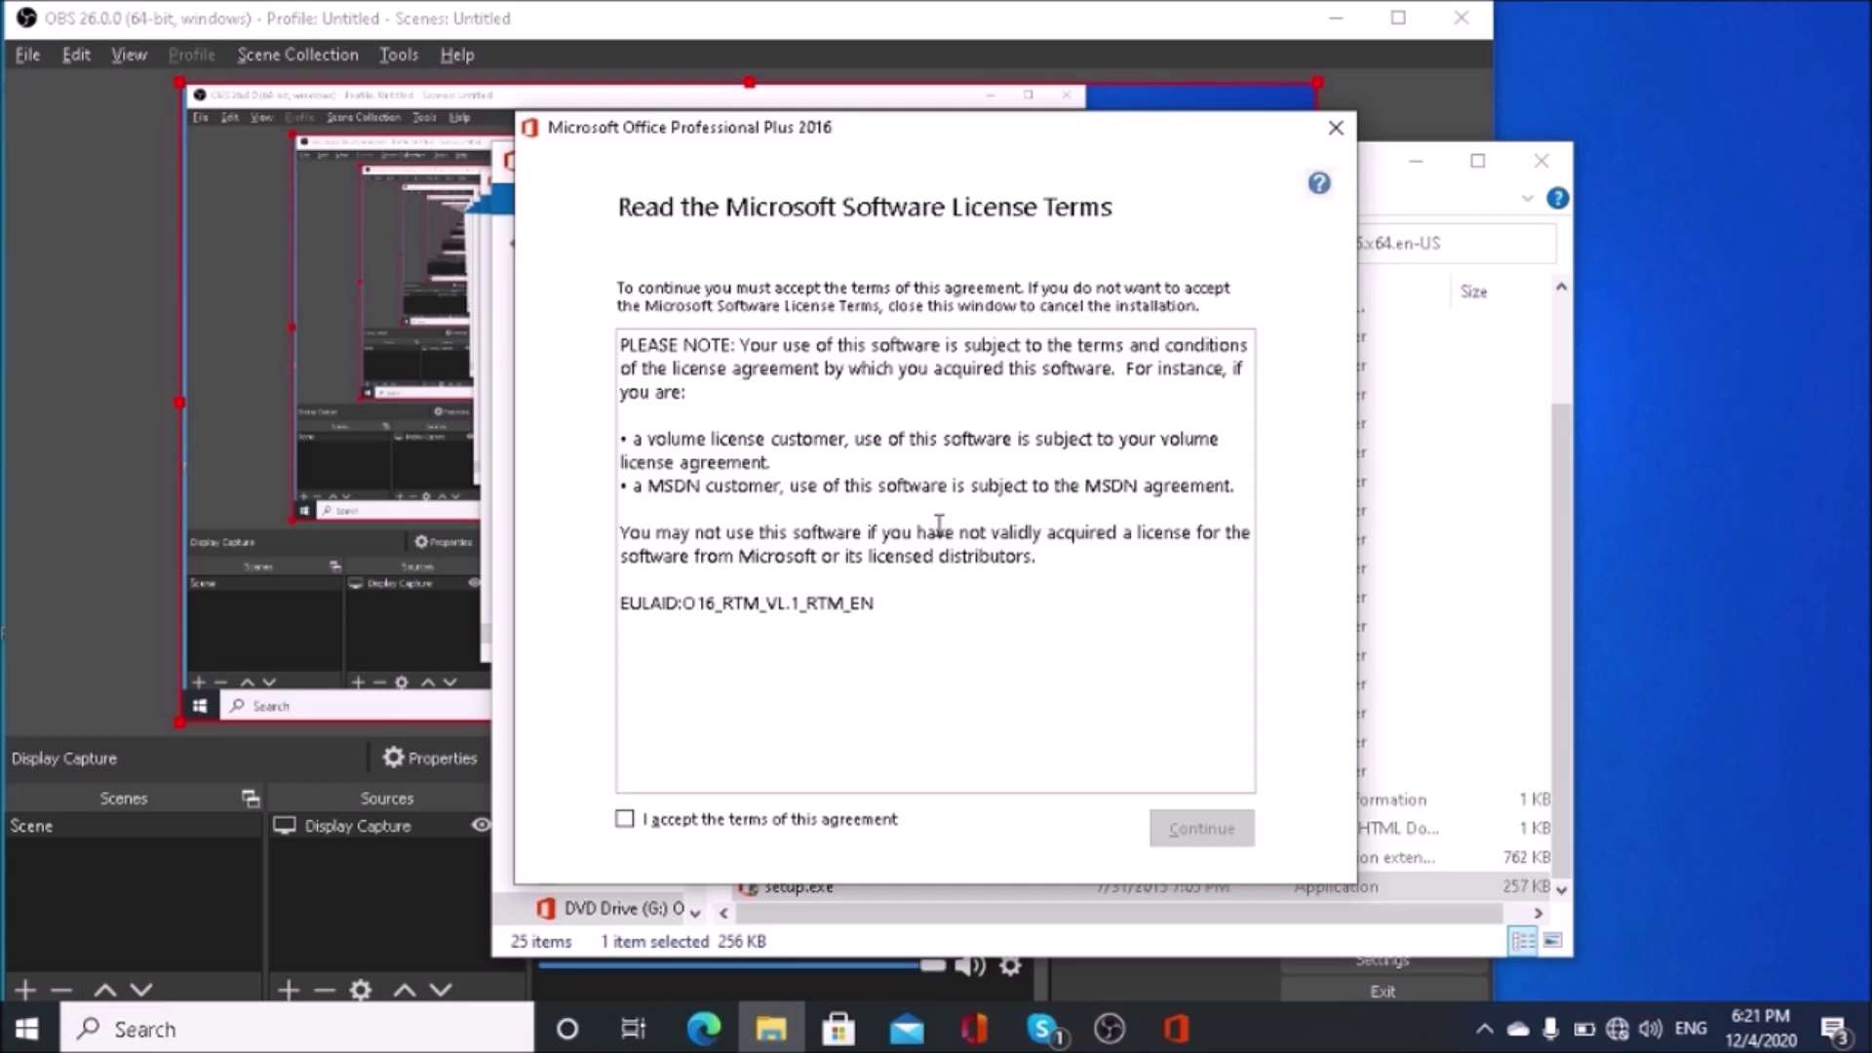
key("Tab")
key("space")
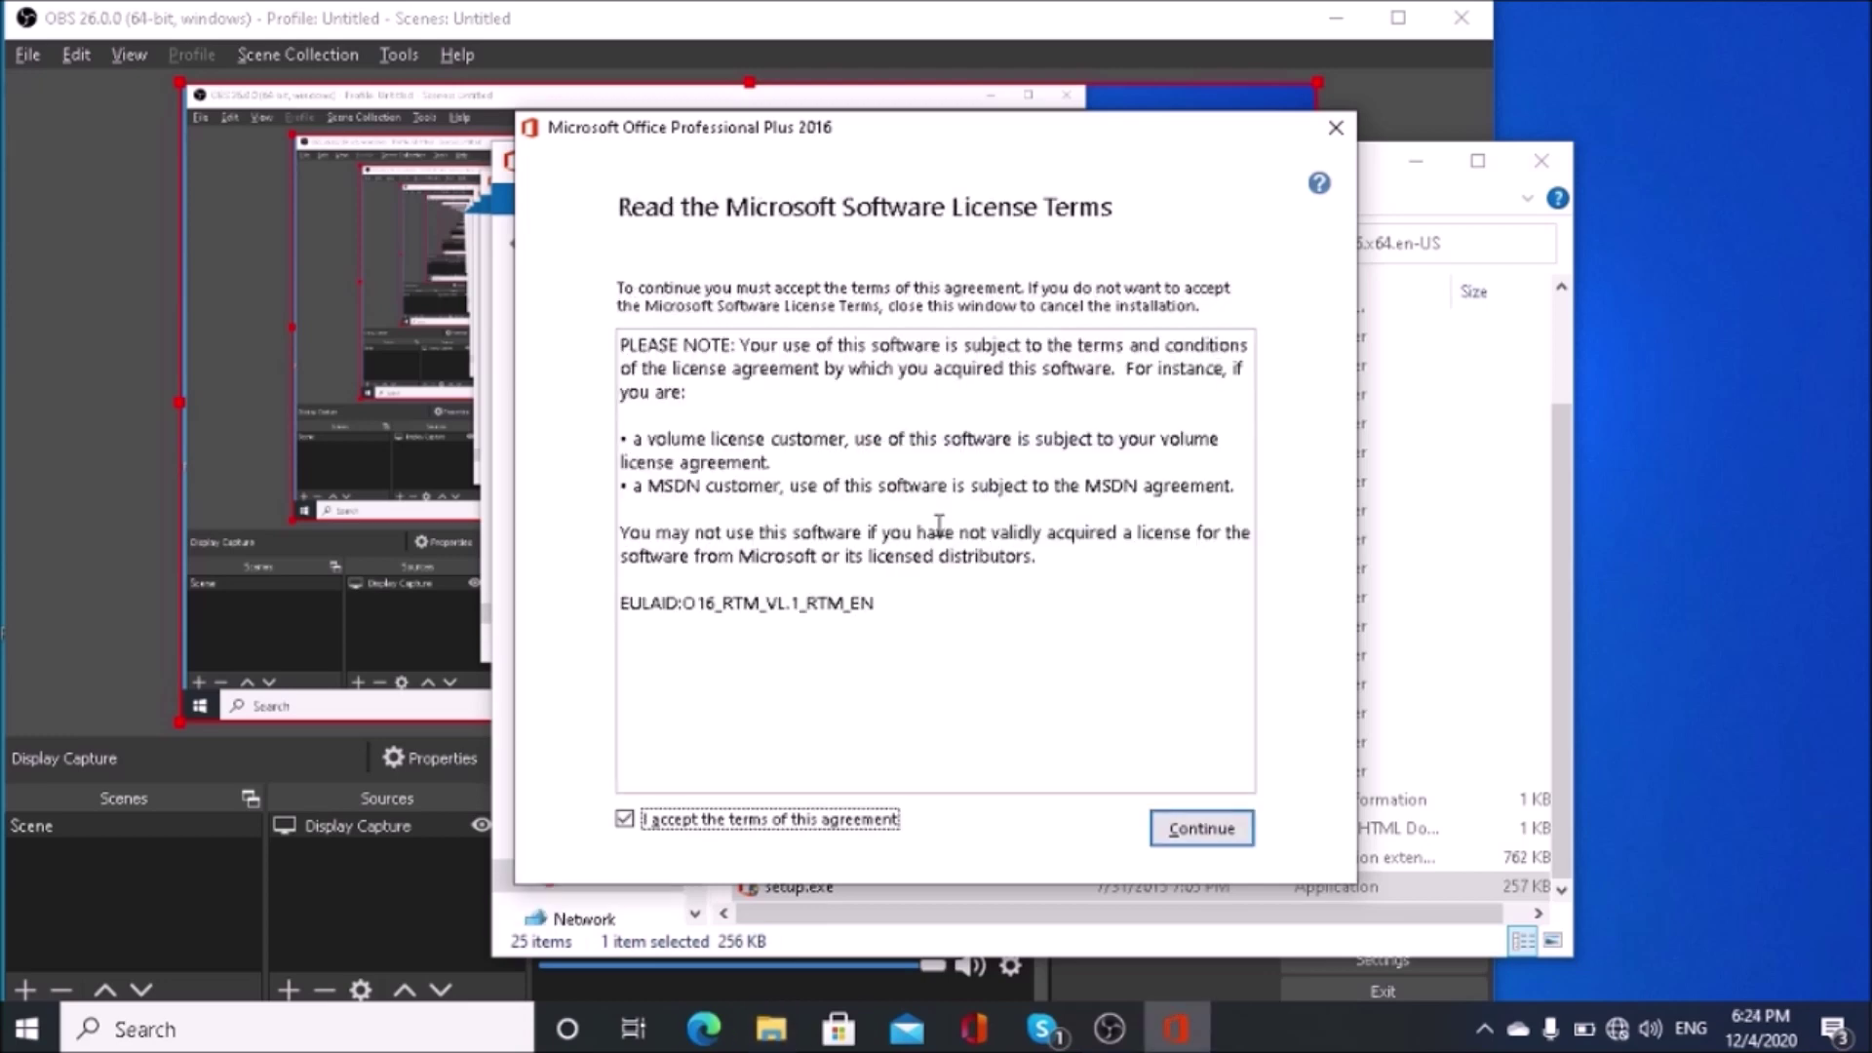
key("Return")
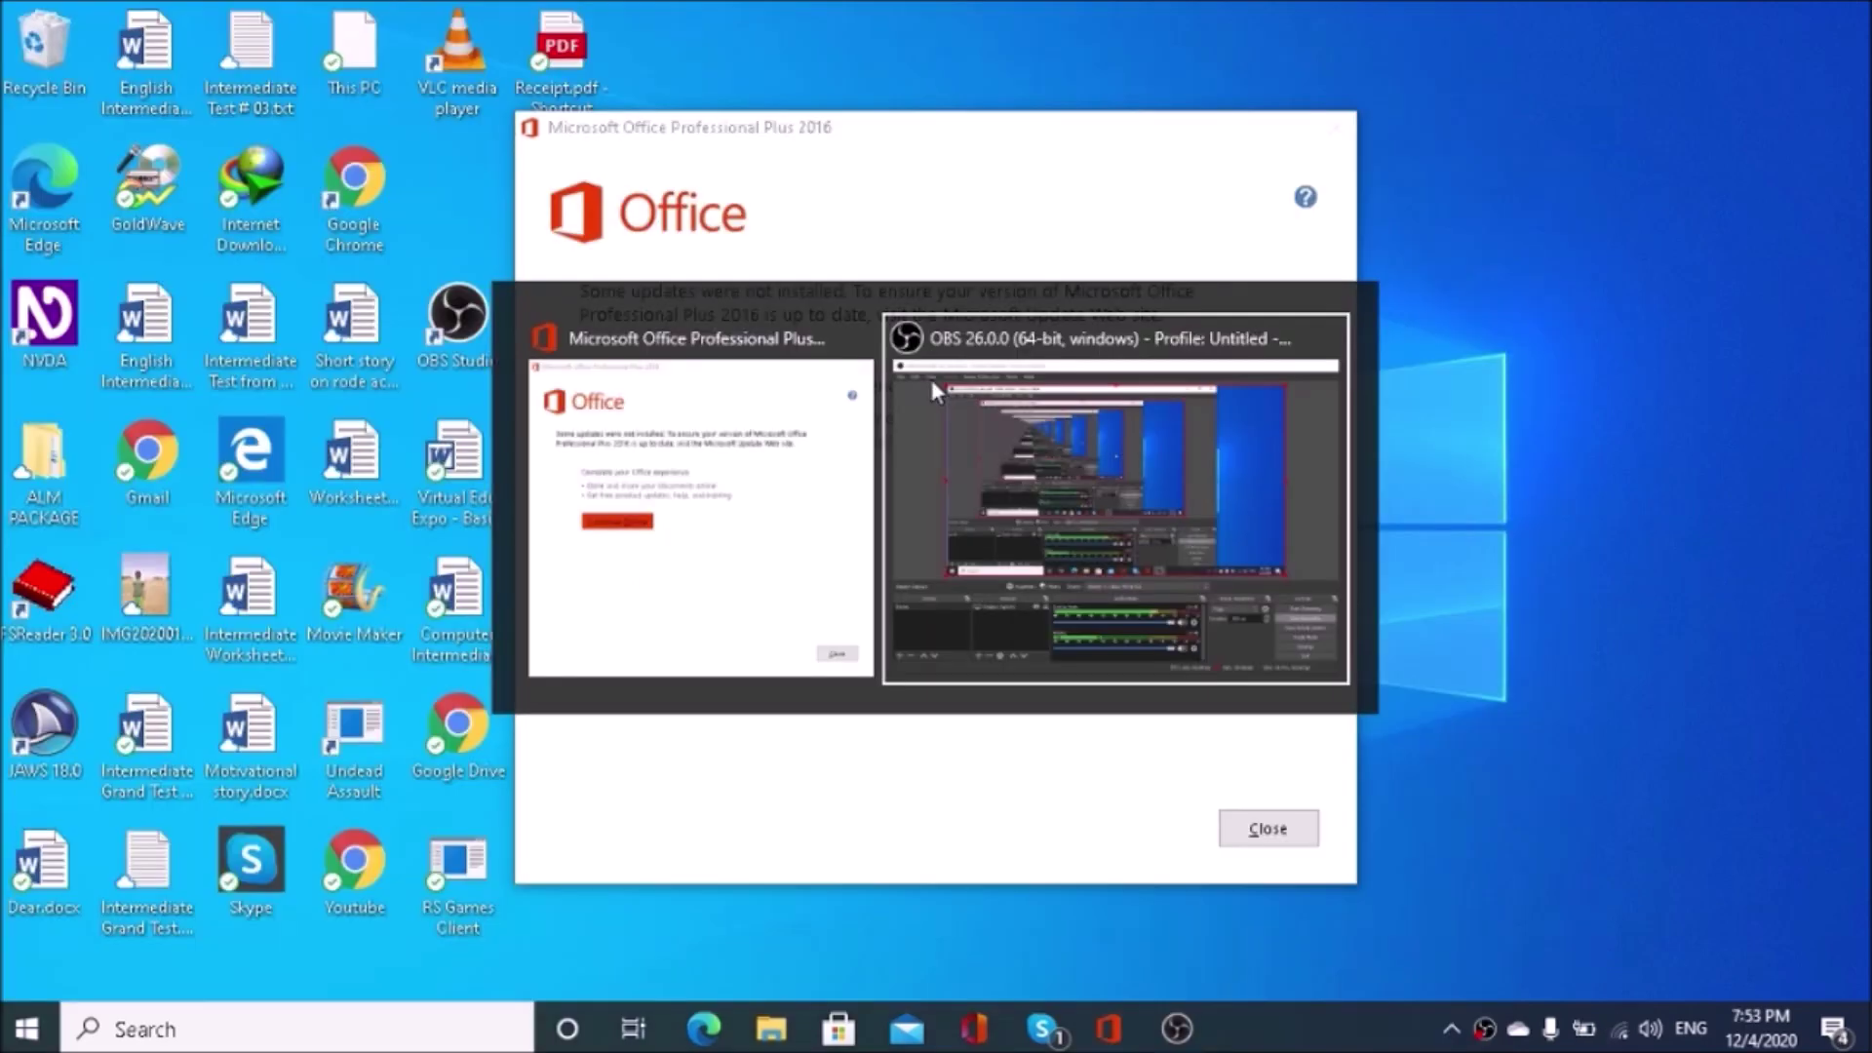
Step: Close the finished Office Professional Plus 2016 Setup window
key("Escape")
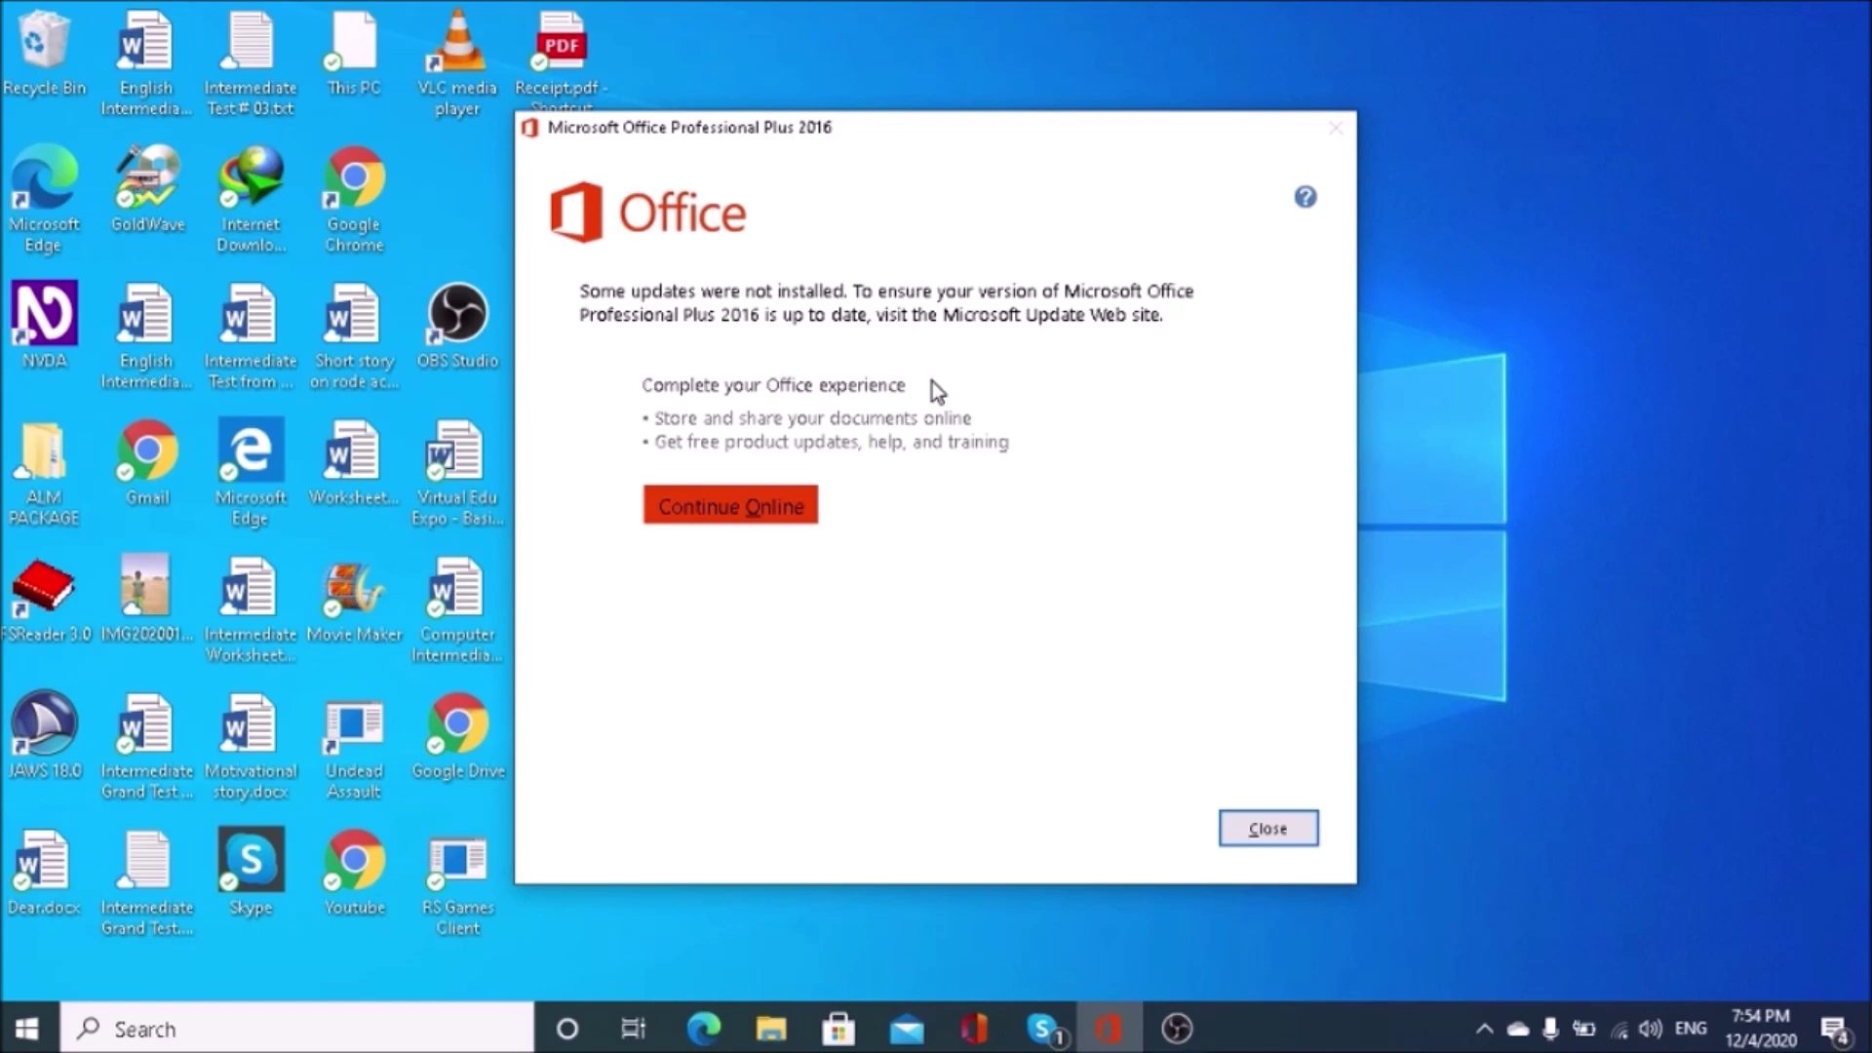
key("Tab")
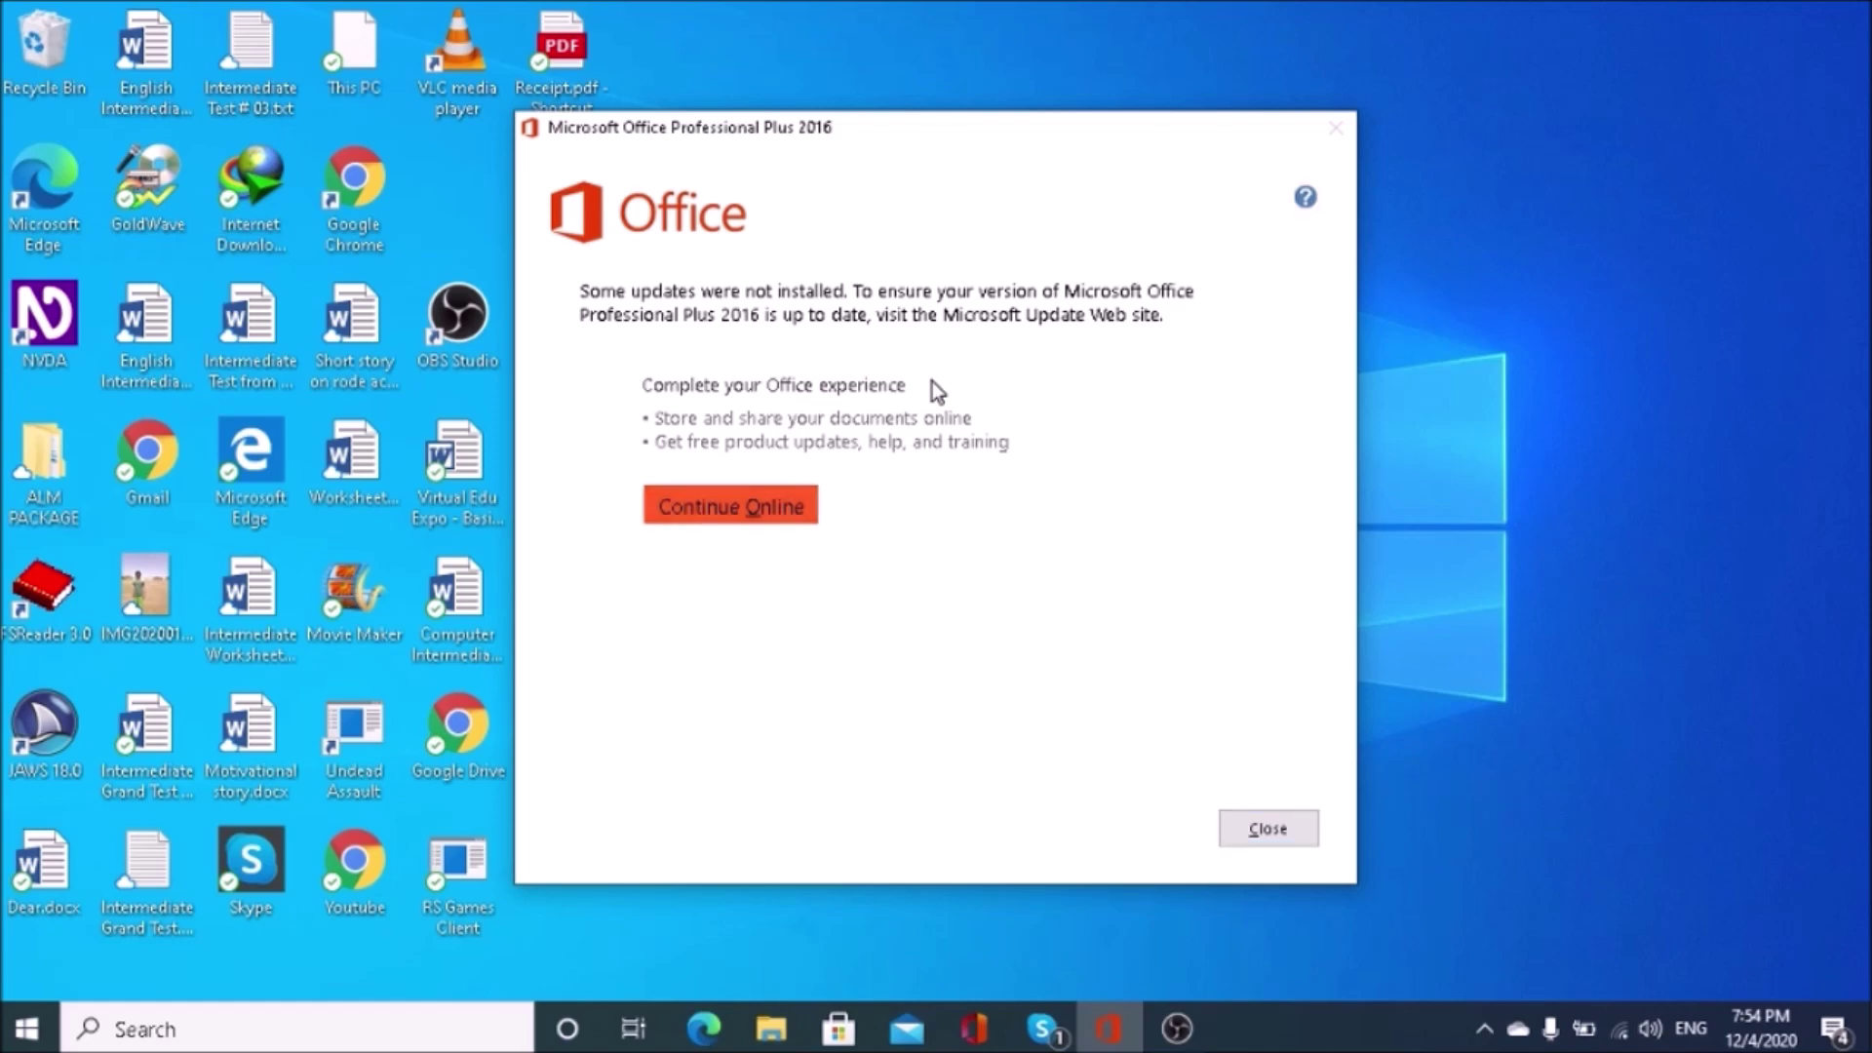
key("Escape")
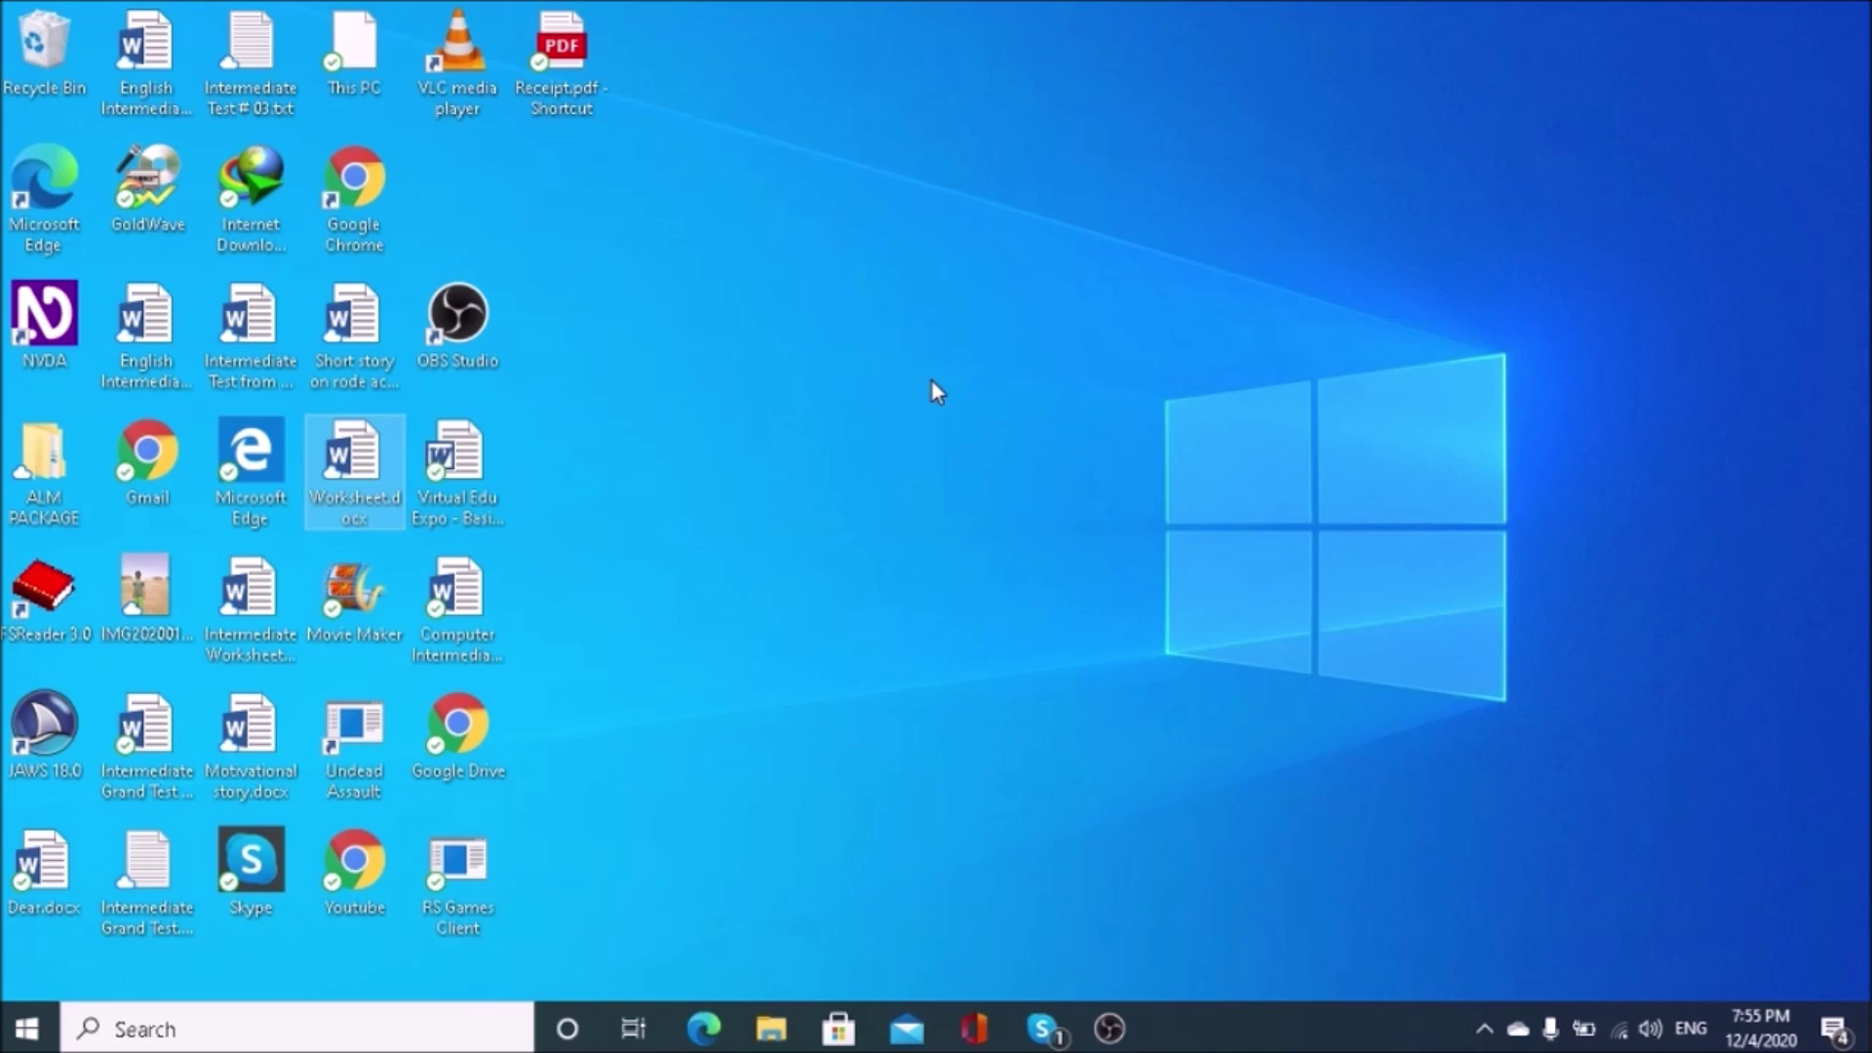
Step: Search Start for 'window', open Windows Security and go to Virus & threat protection
key("super")
type("win")
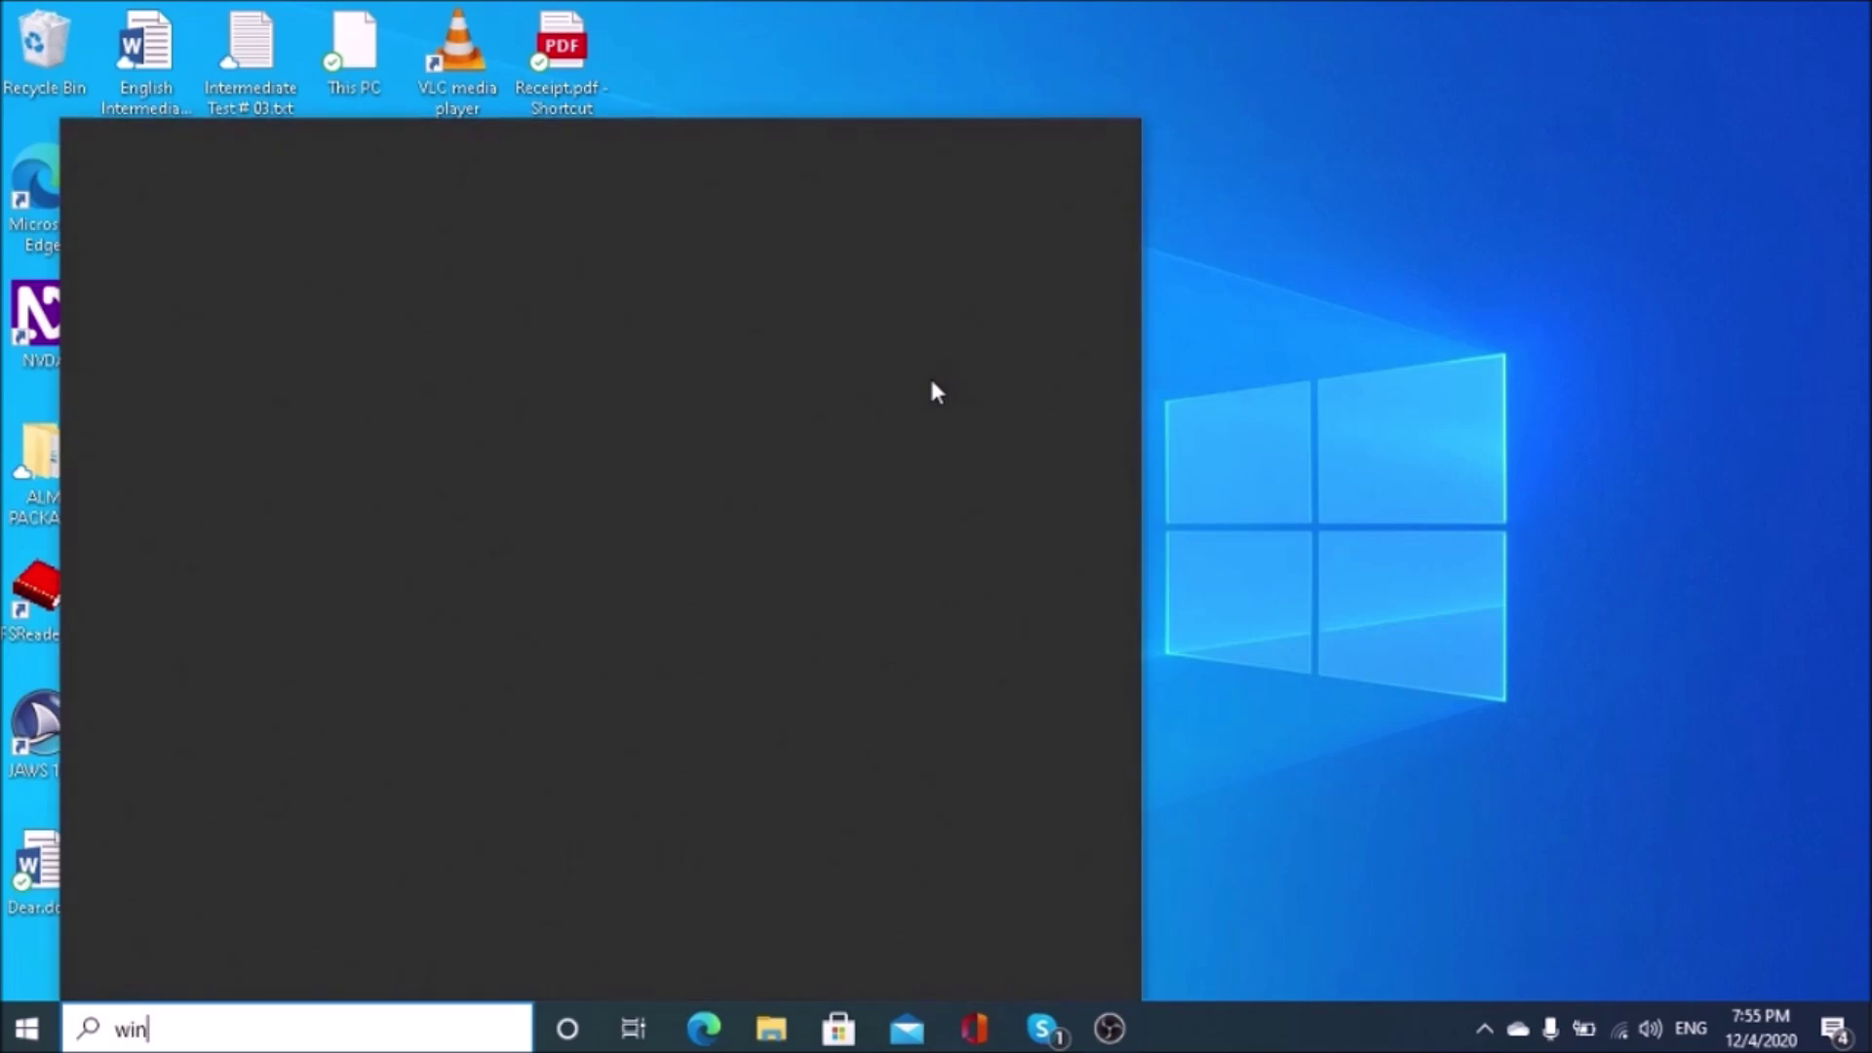
type("d")
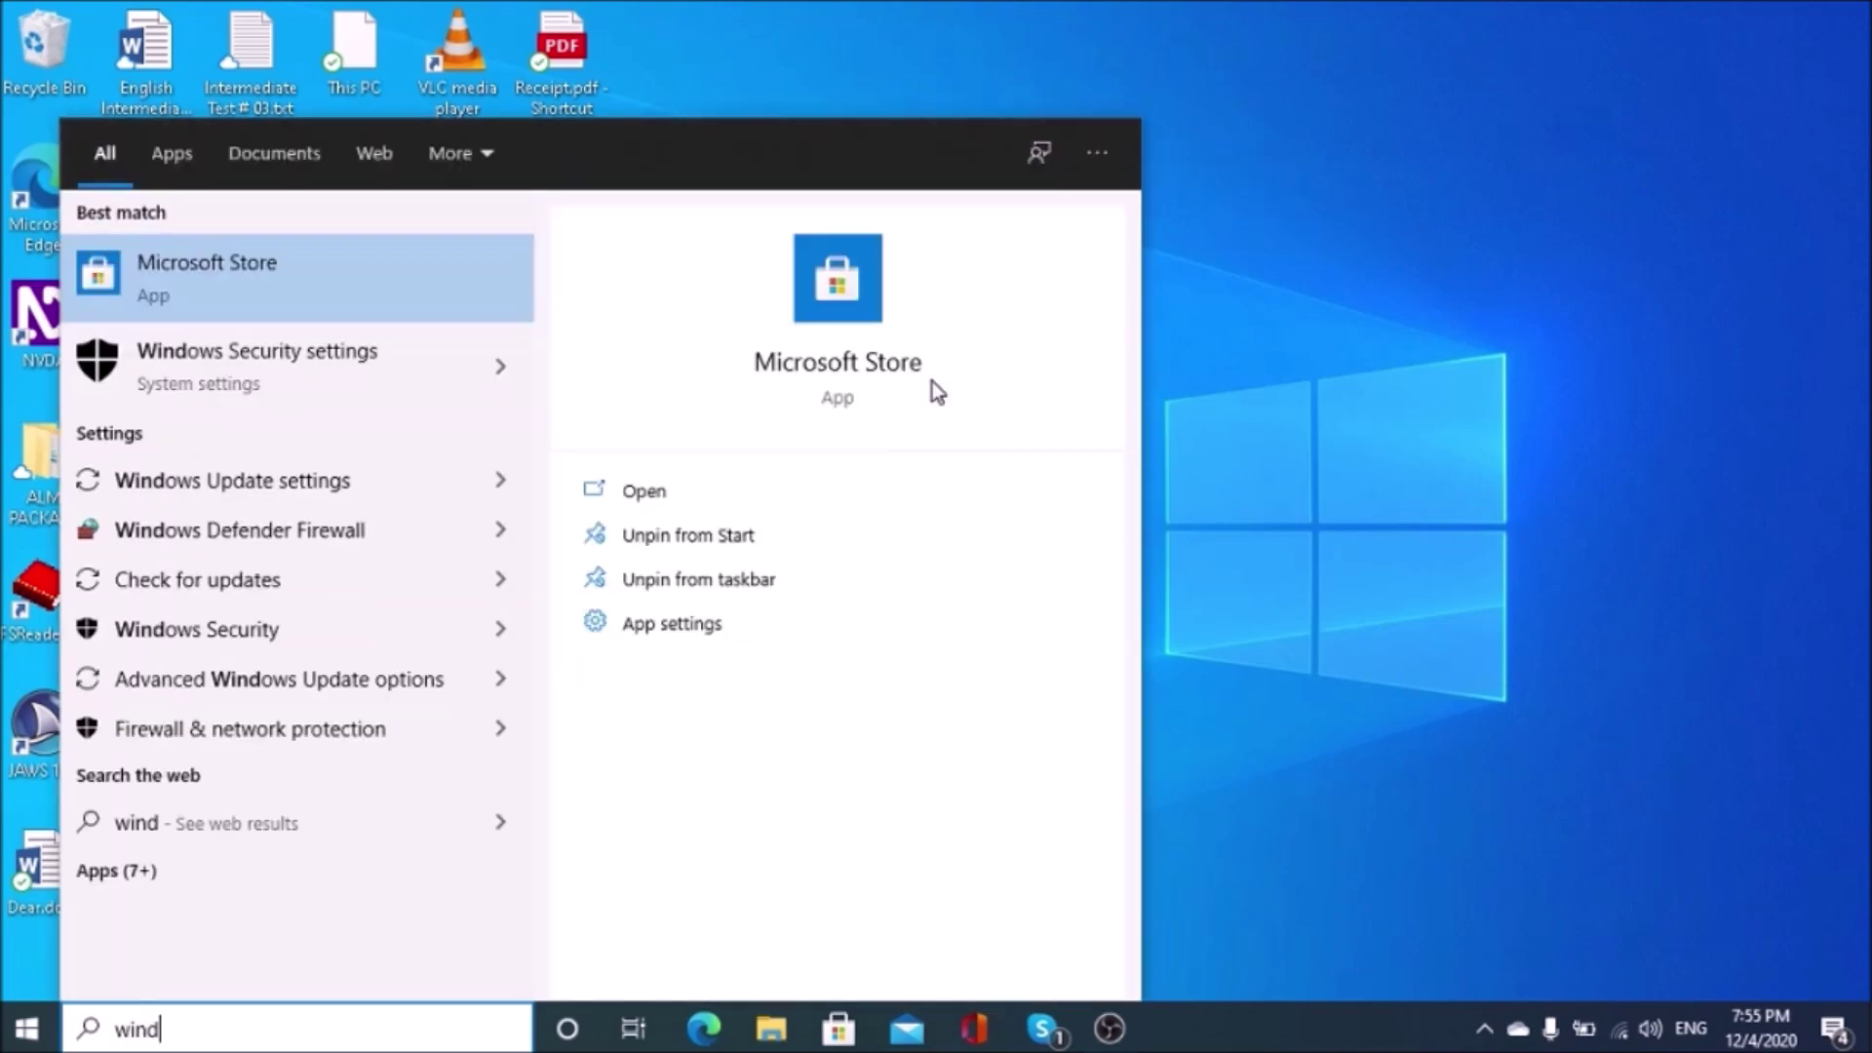
type("ow")
key("Return")
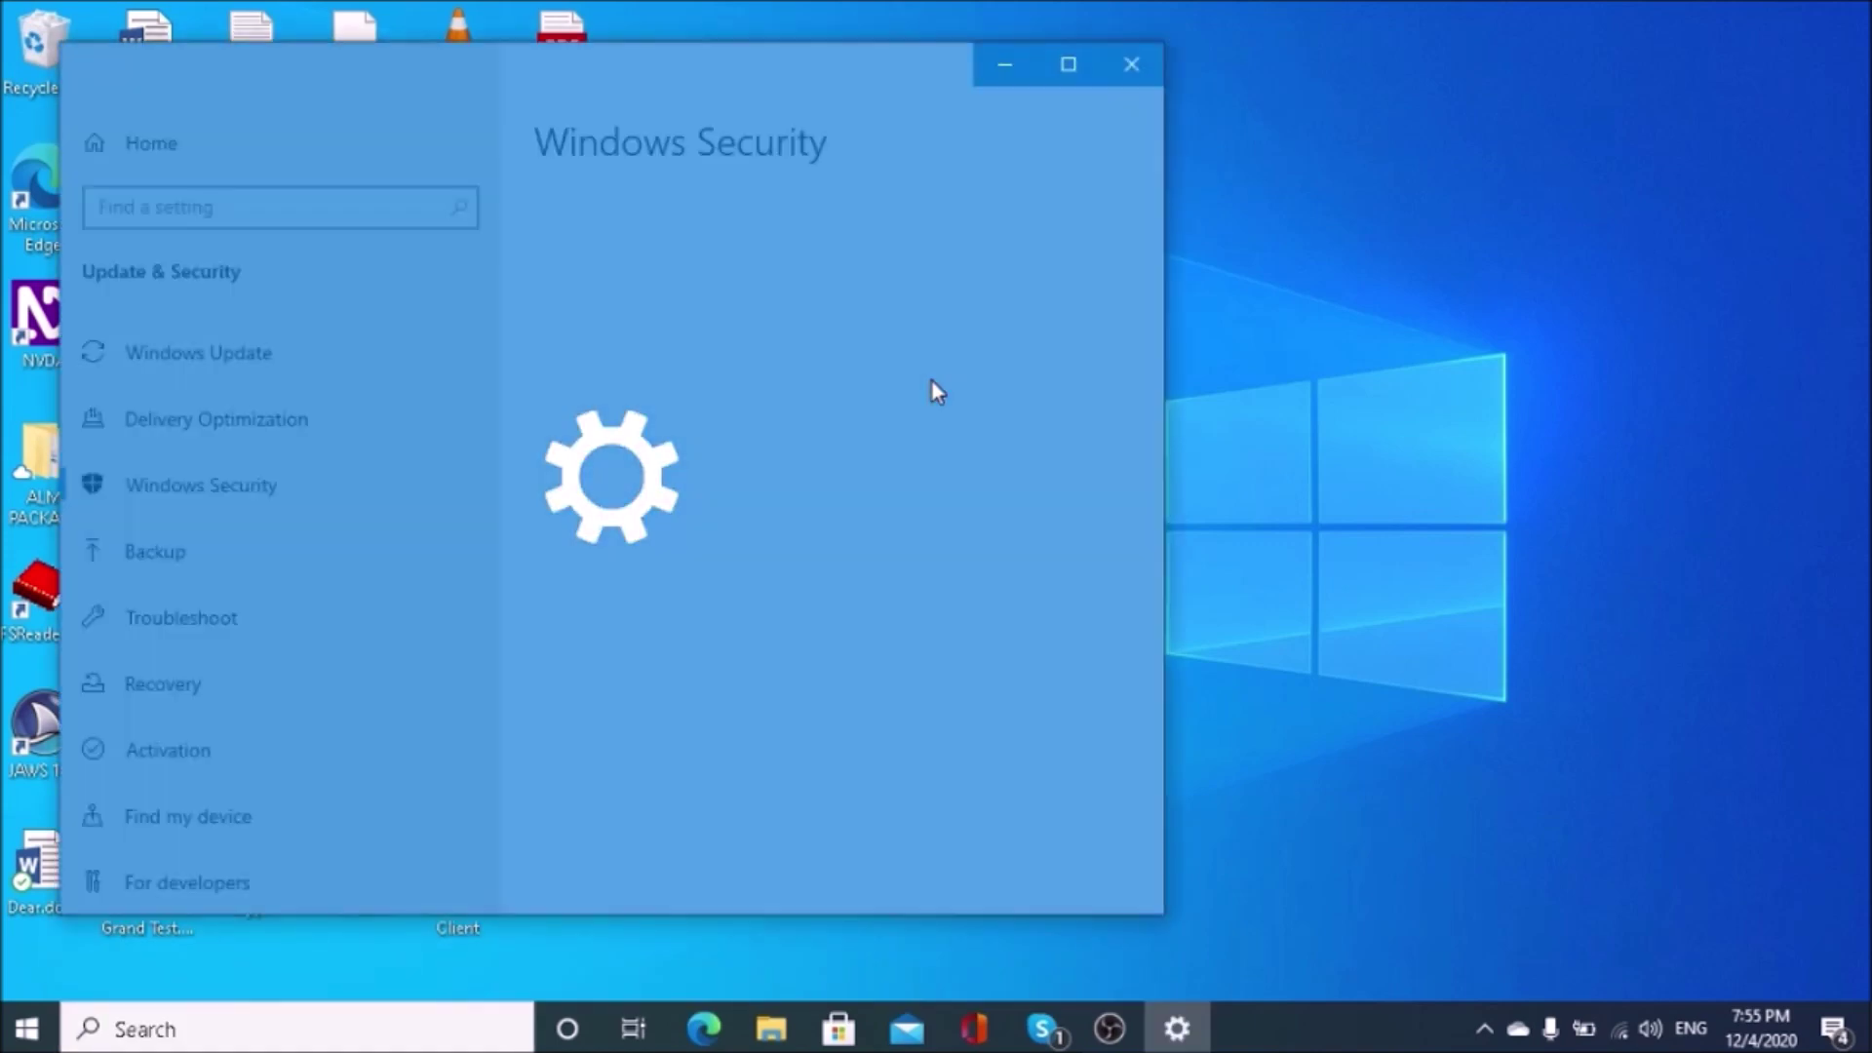
key("Tab")
key("Down")
key("Up")
key("Return")
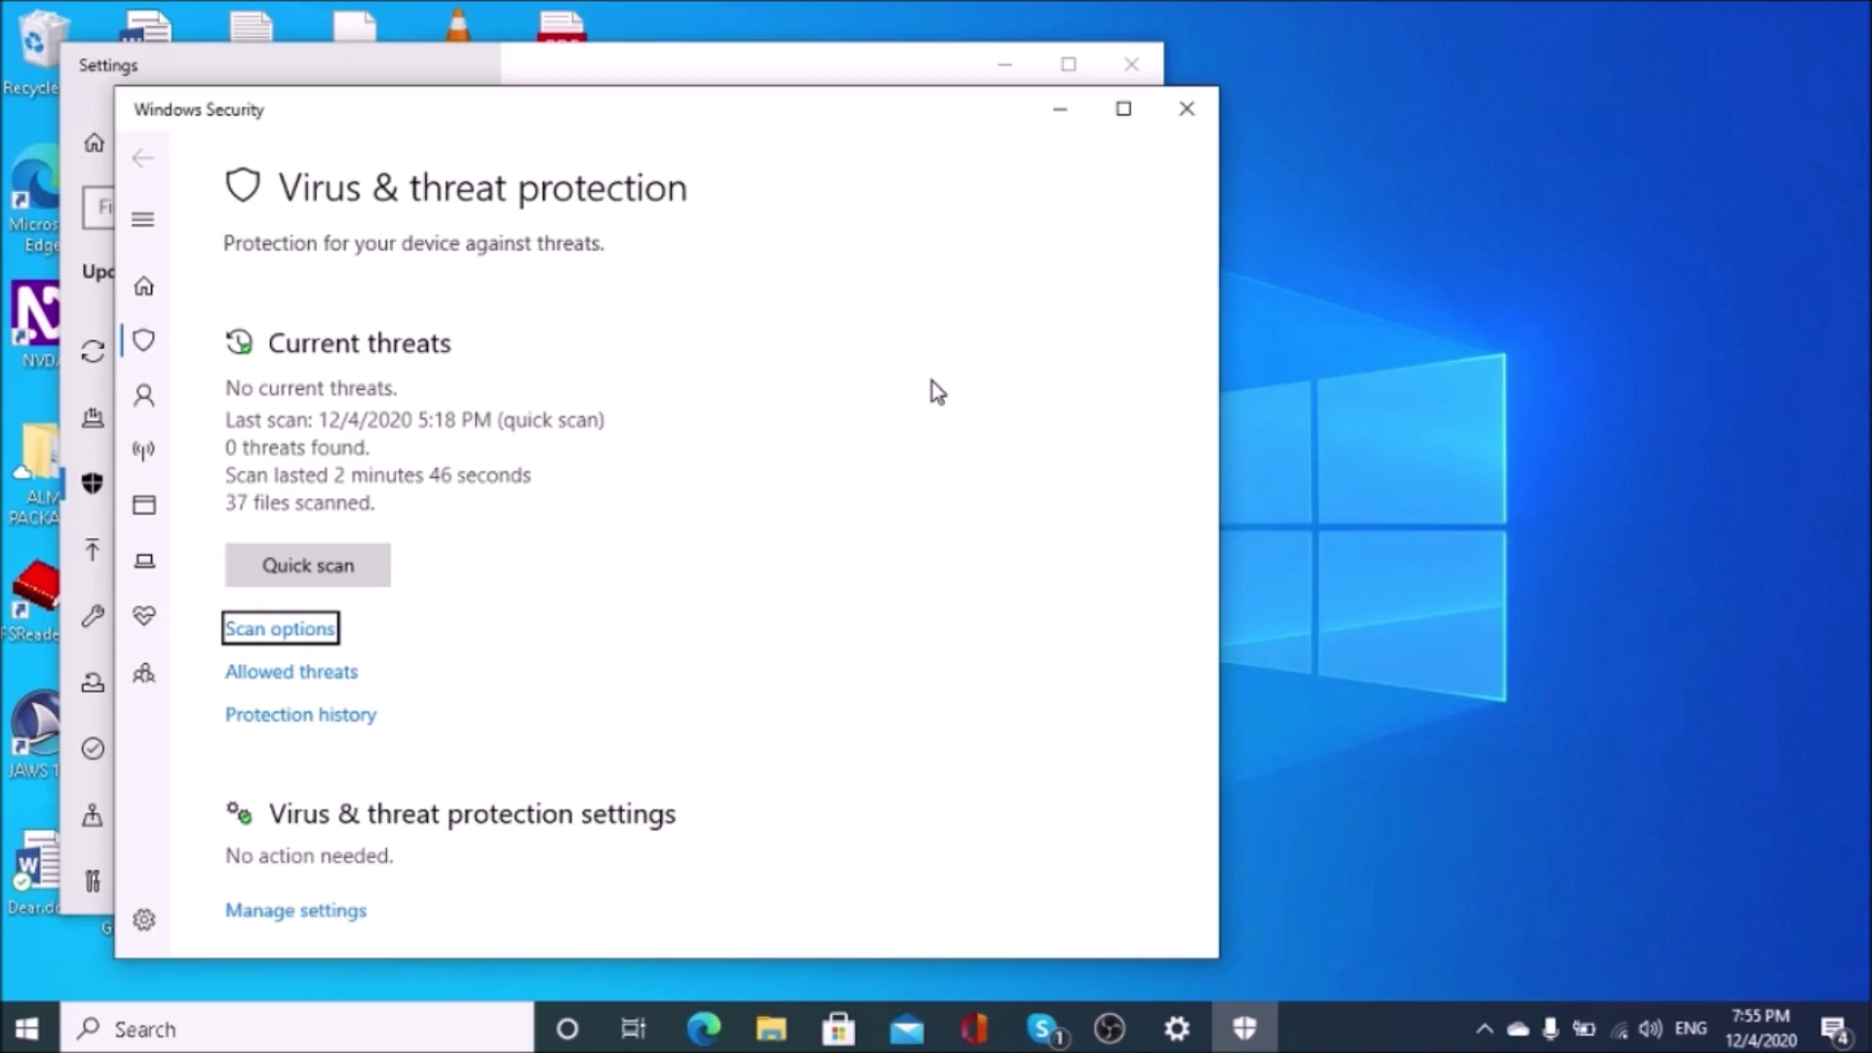
Step: Turn off Real-time protection in the Virus & threat protection settings
key("Tab")
key("Tab")
key("Tab")
key("shift+Tab")
key("Tab")
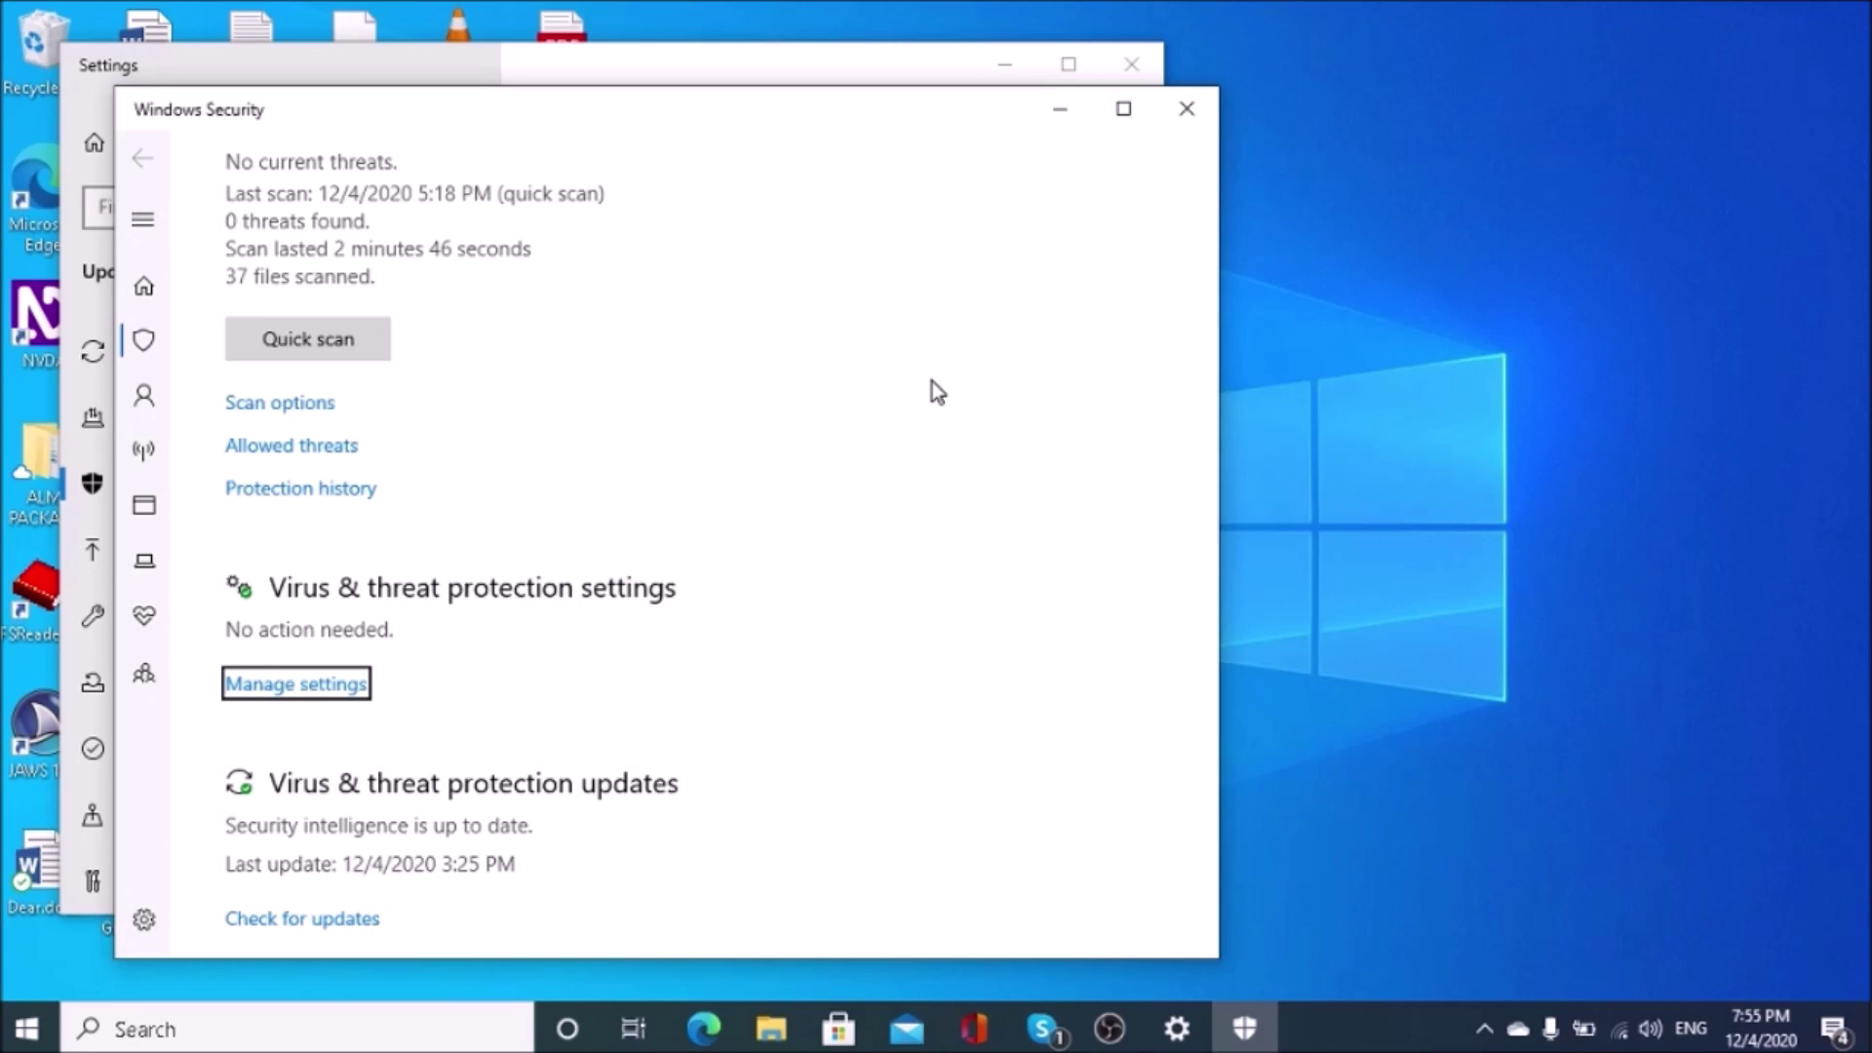
key("Return")
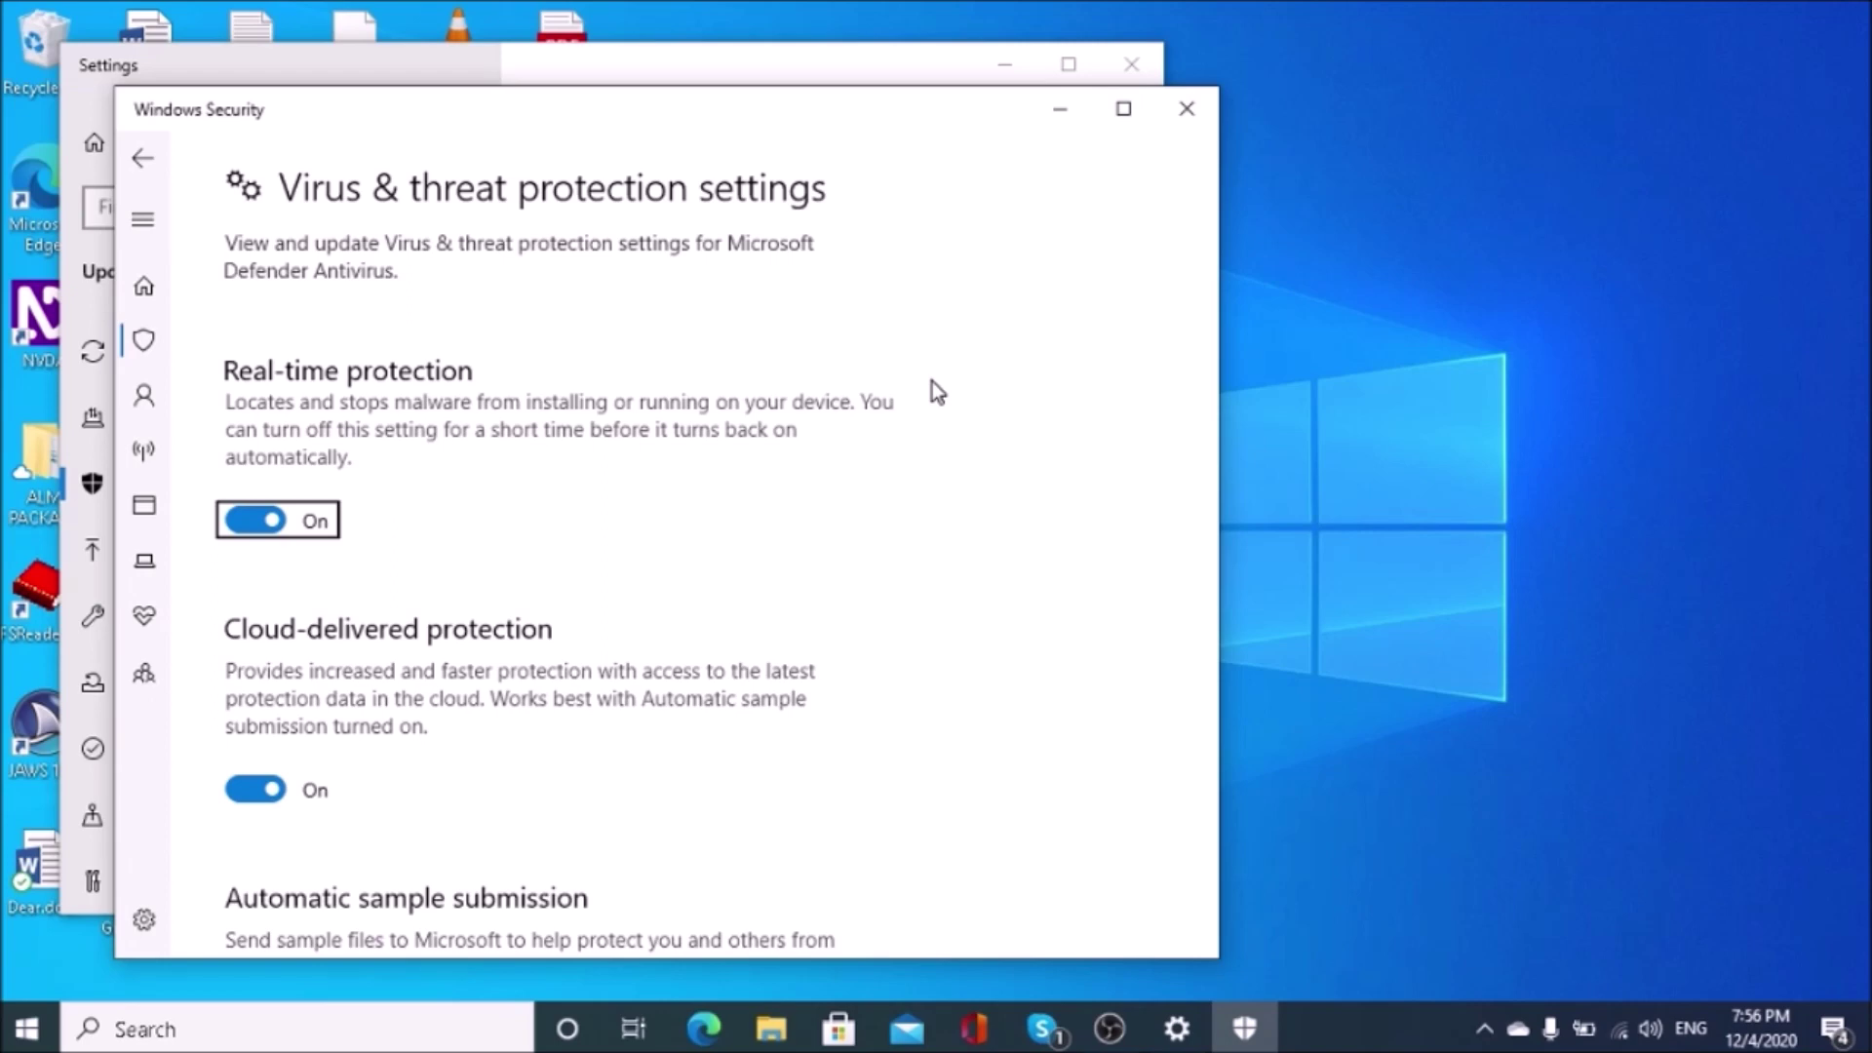
key("space")
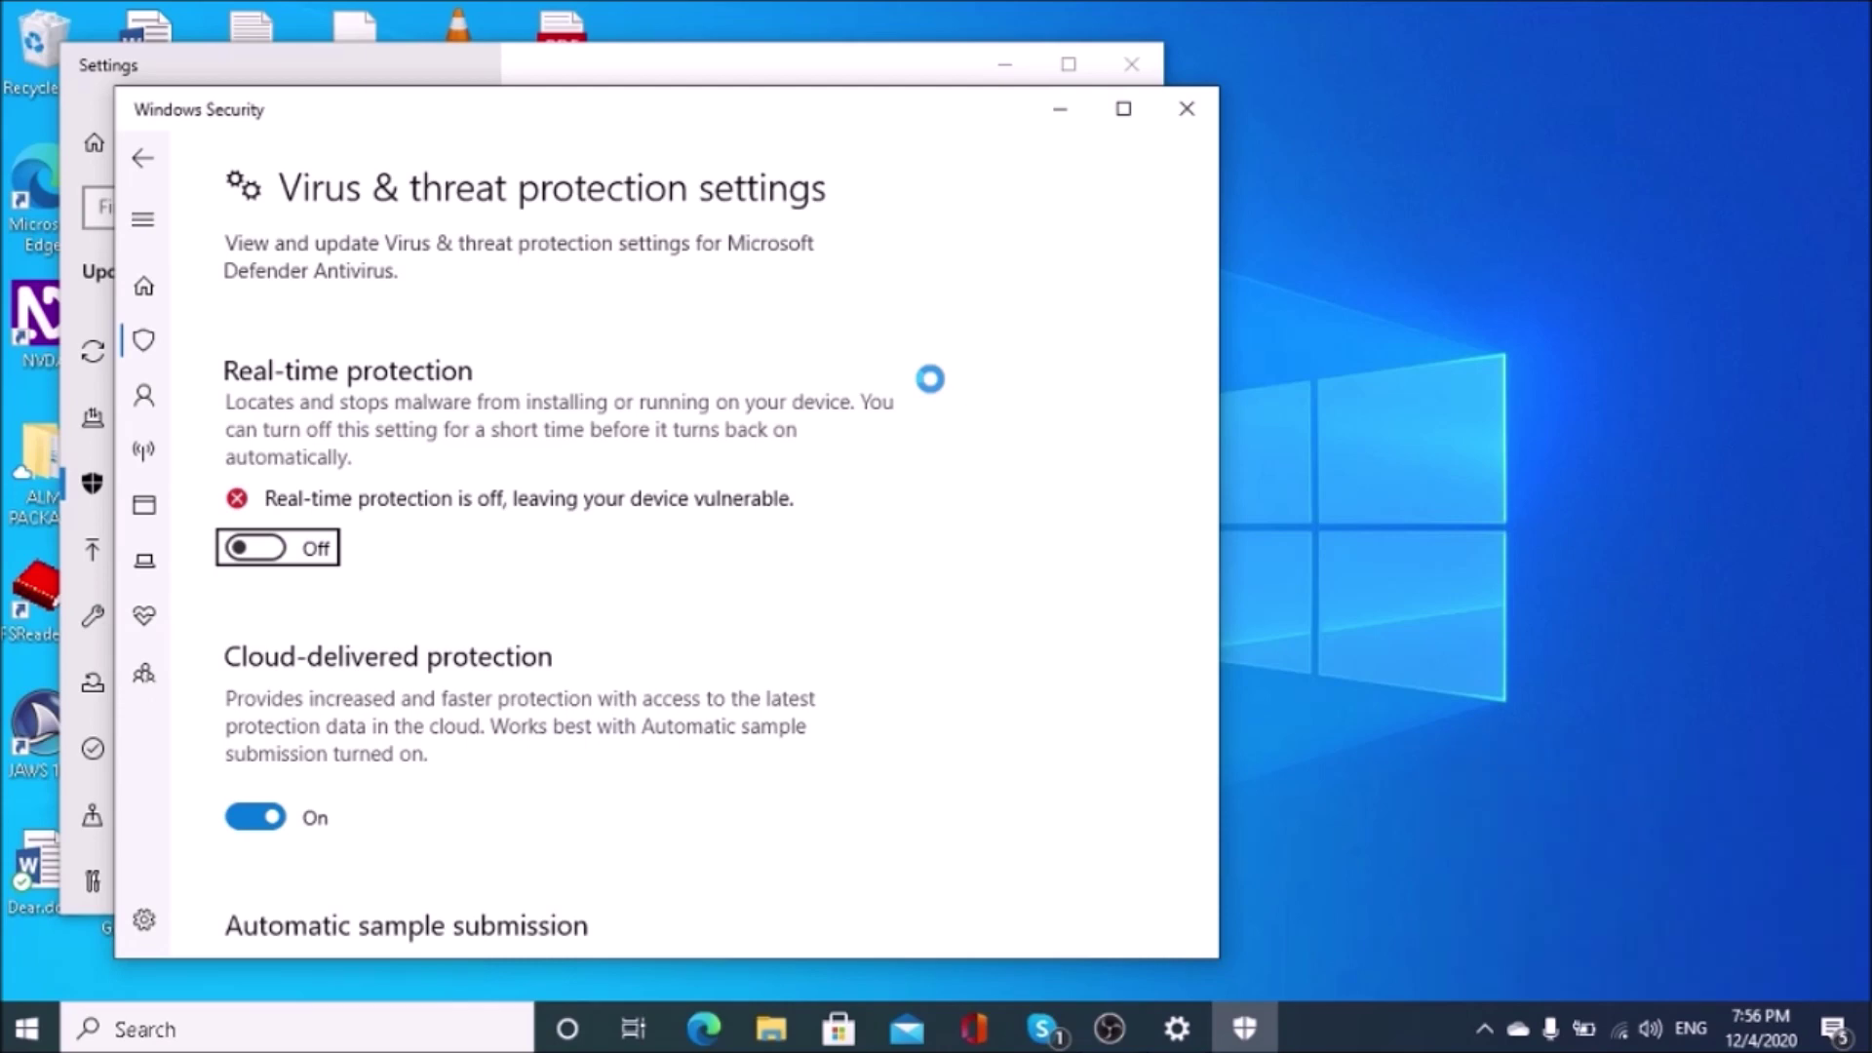
Step: Close Windows Security and Settings and return to the Compressed downloads folder
key("alt+F4")
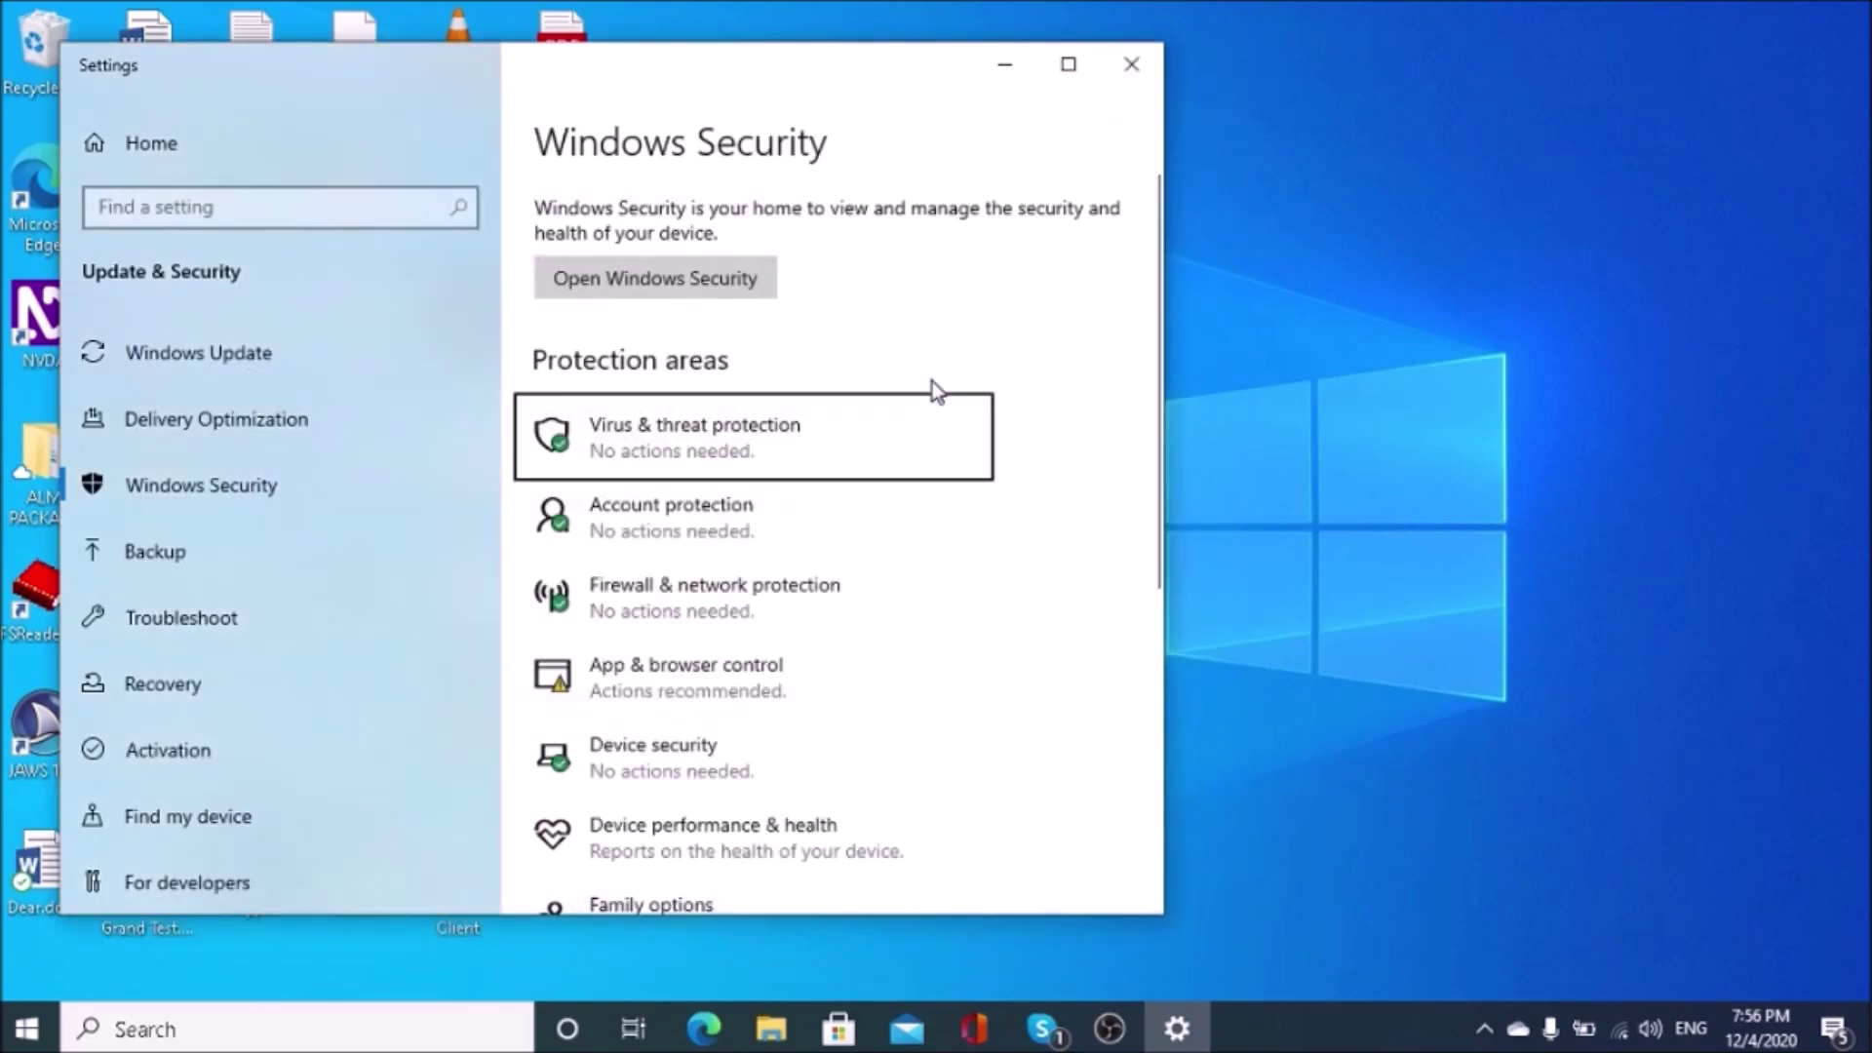
key("alt+F4")
key("alt+Tab")
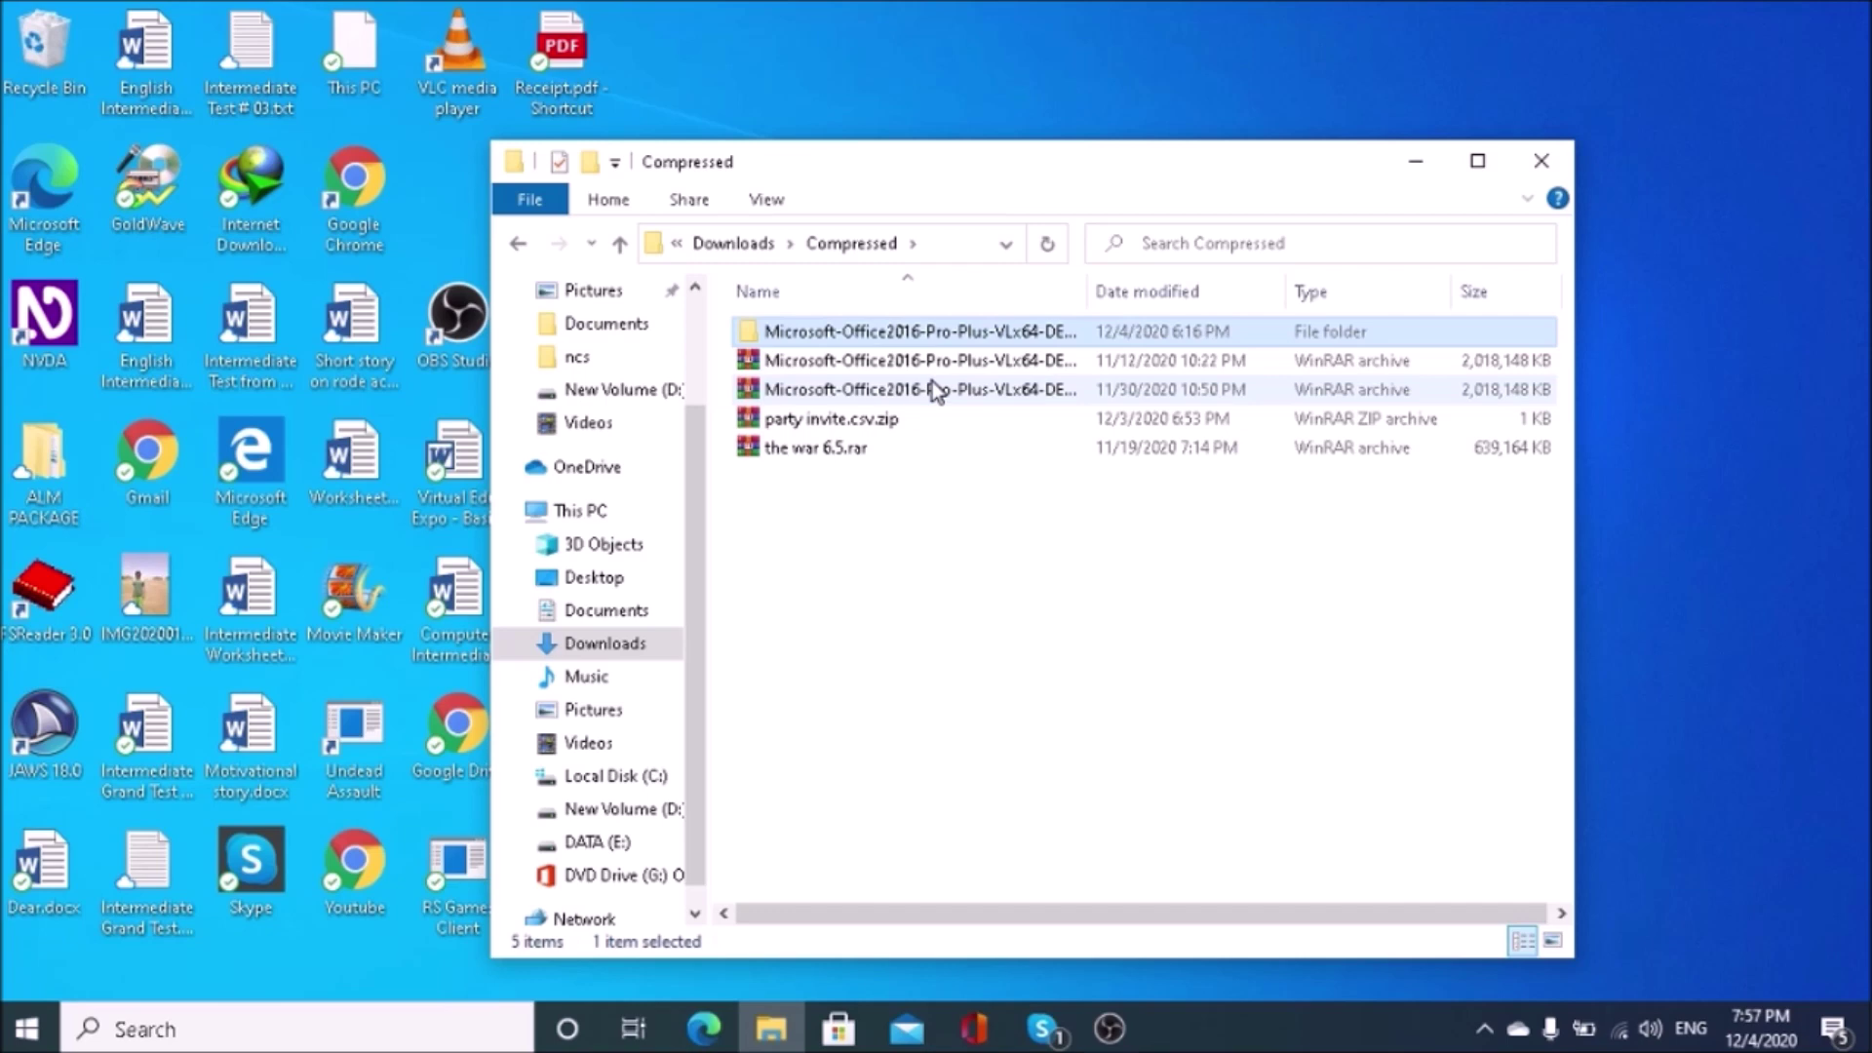
Step: Open the Office 2016 Extras folder and bring up the ConsoleAct V2.6 archive's context menu
key("Return")
key("Down")
key("Return")
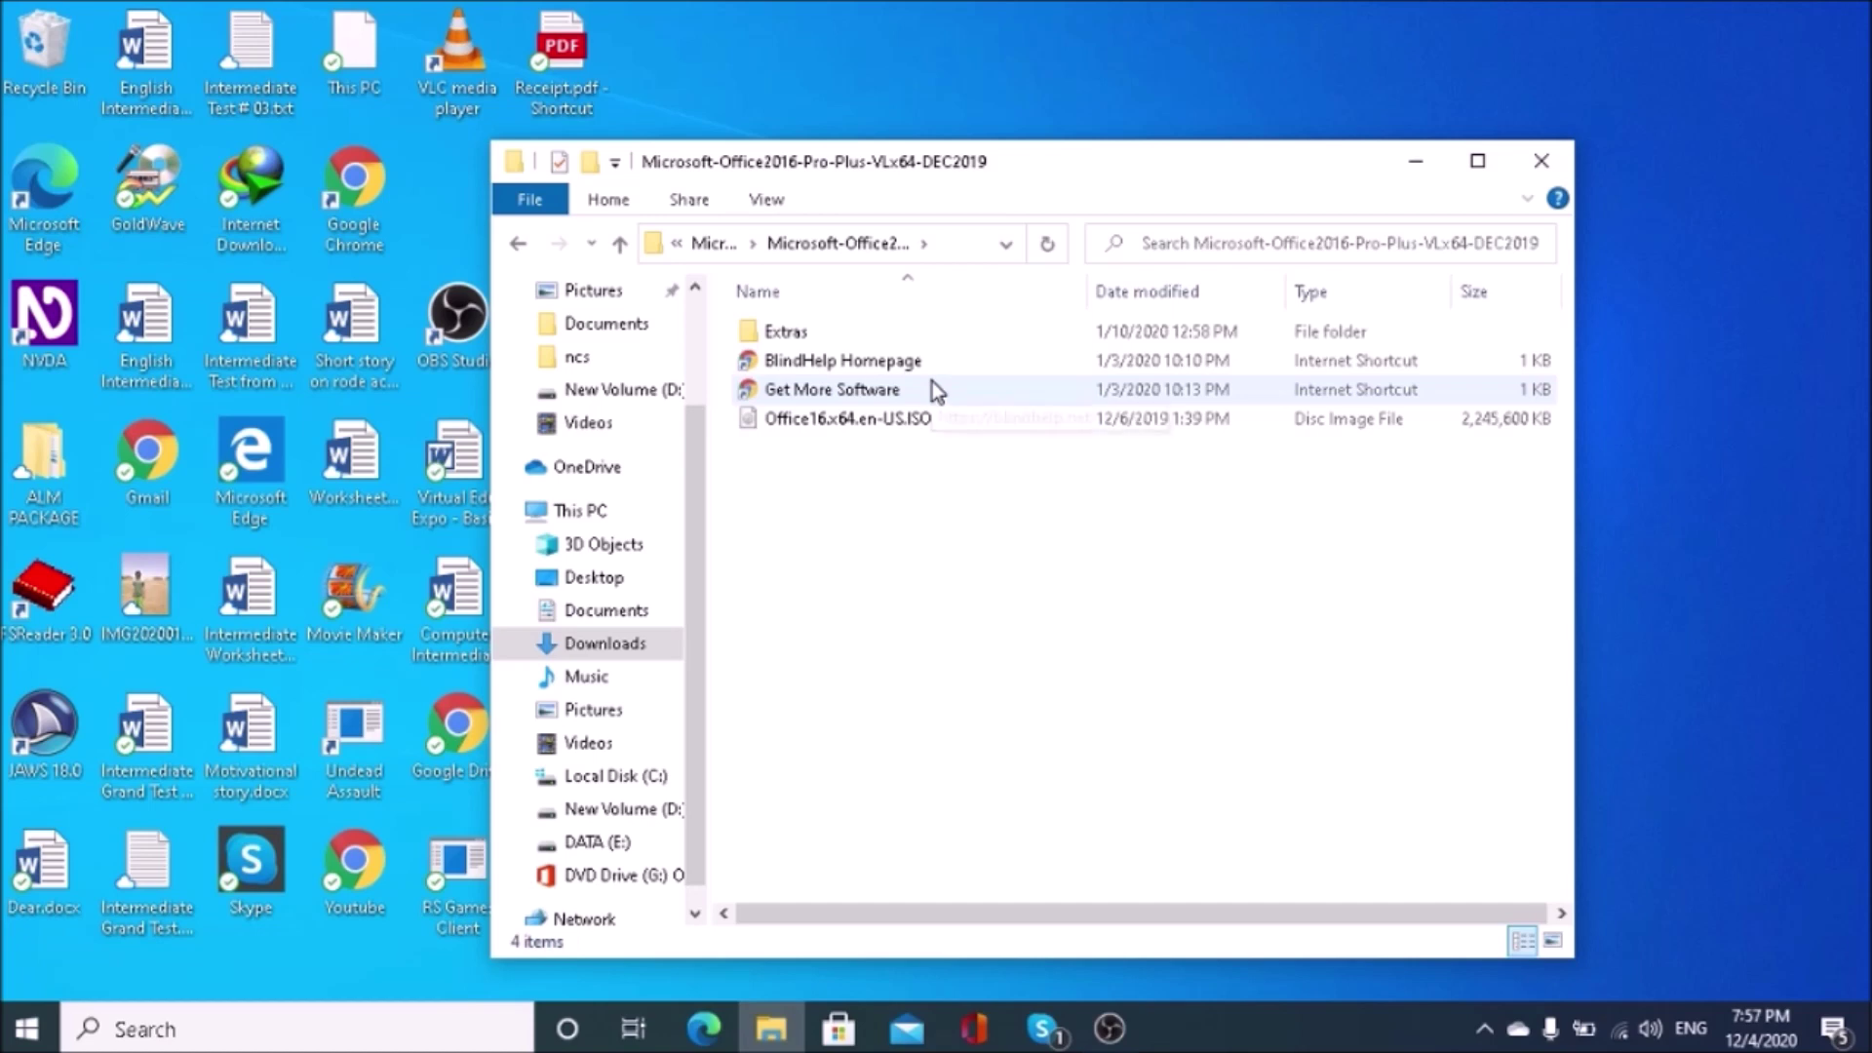
key("Down")
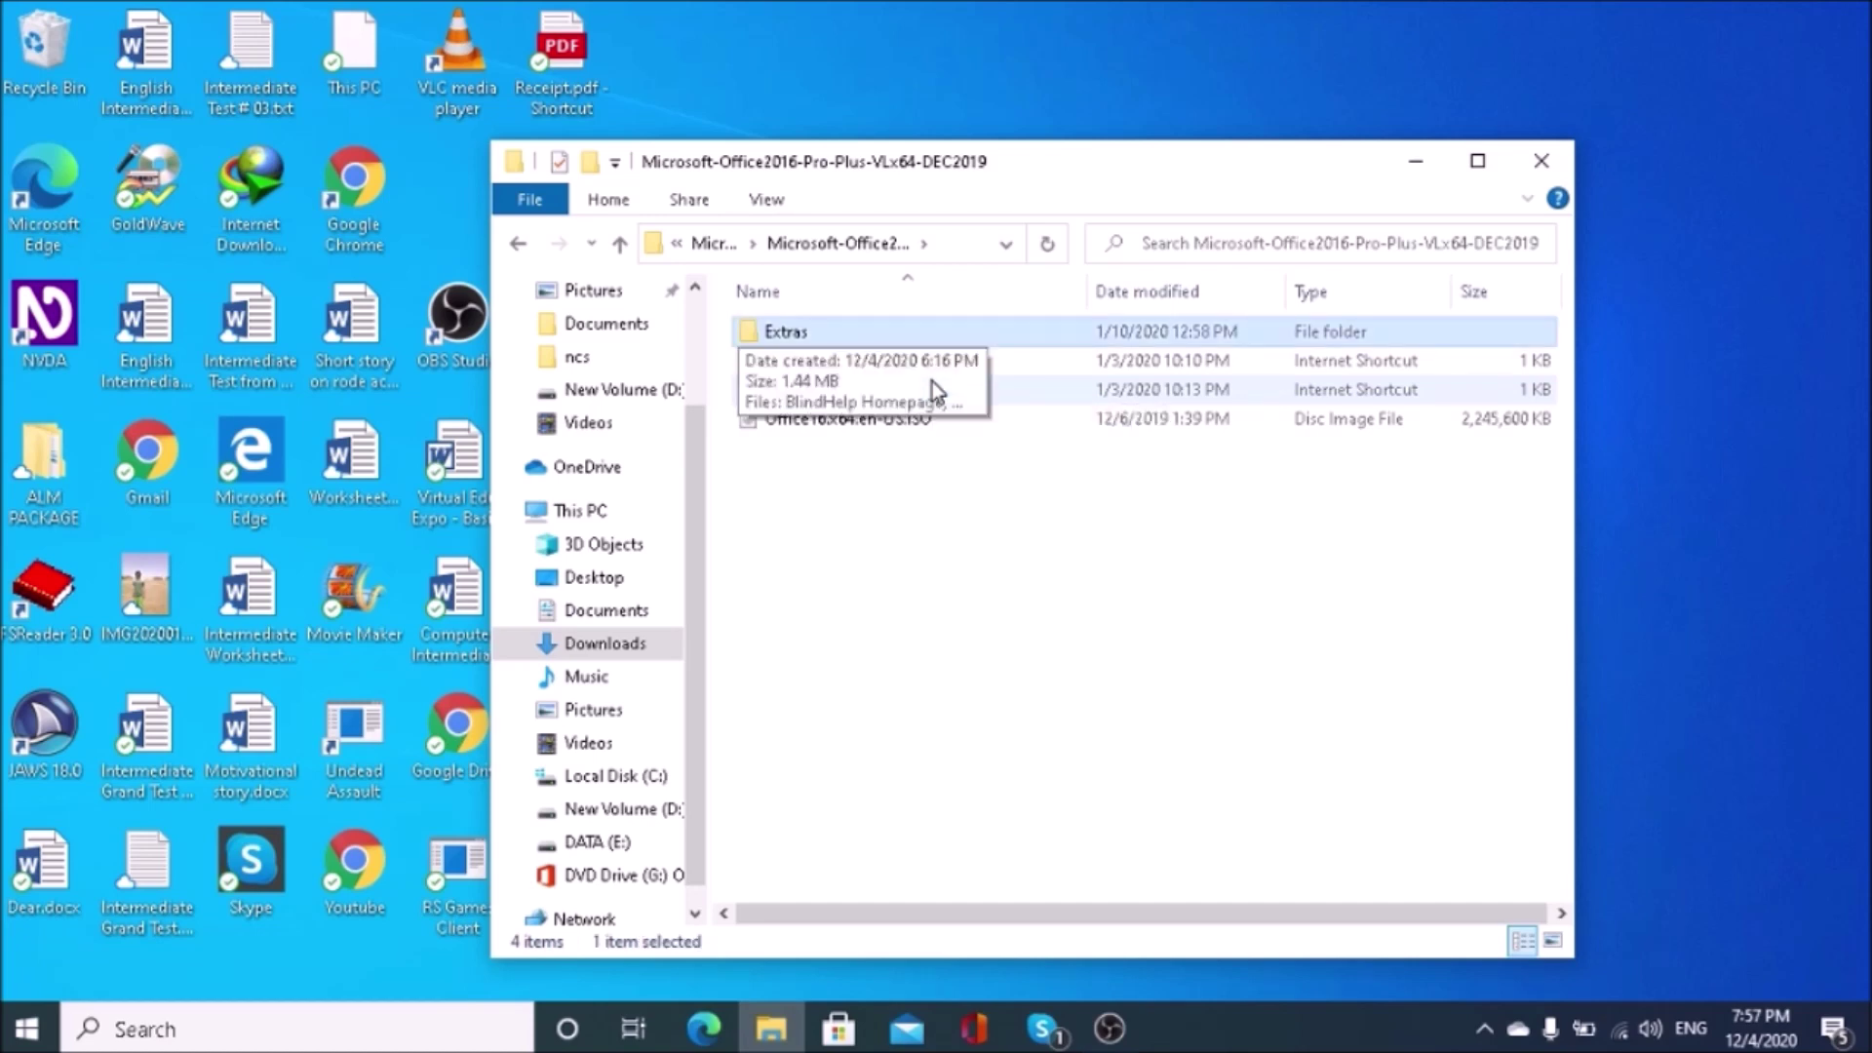
key("Return")
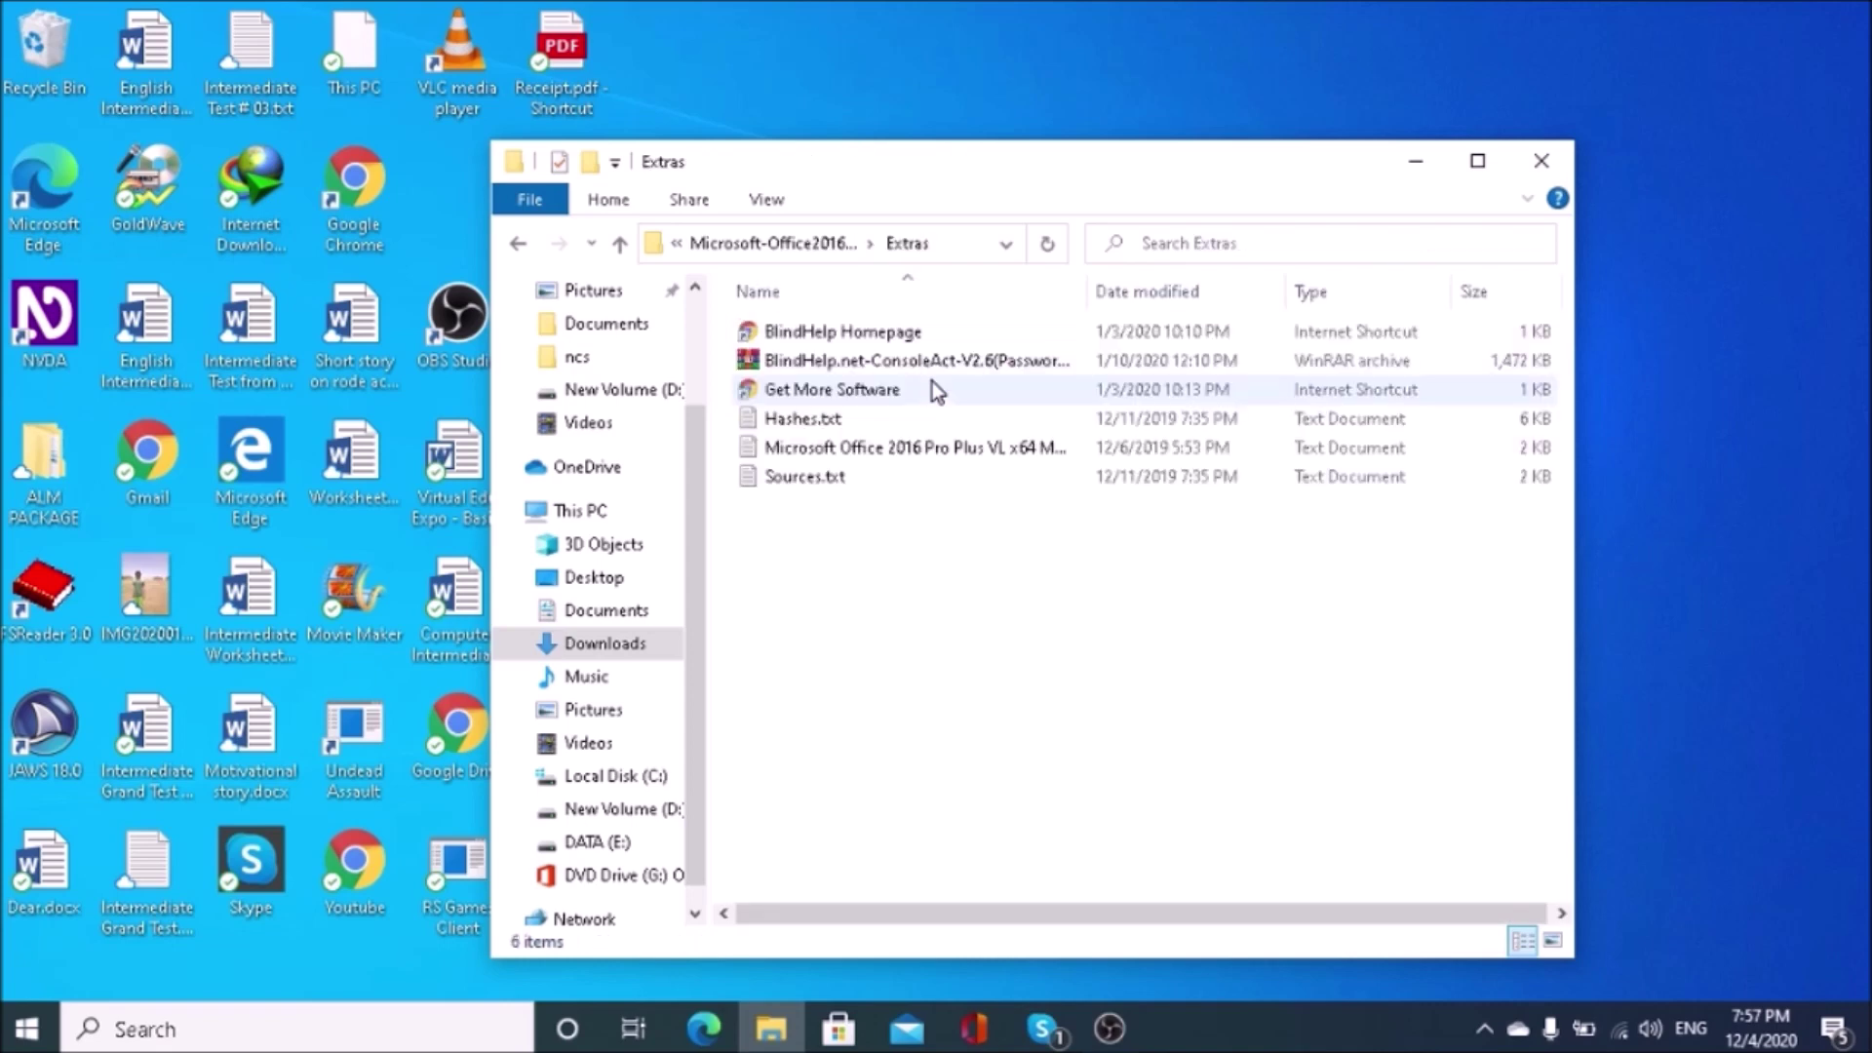
key("Down")
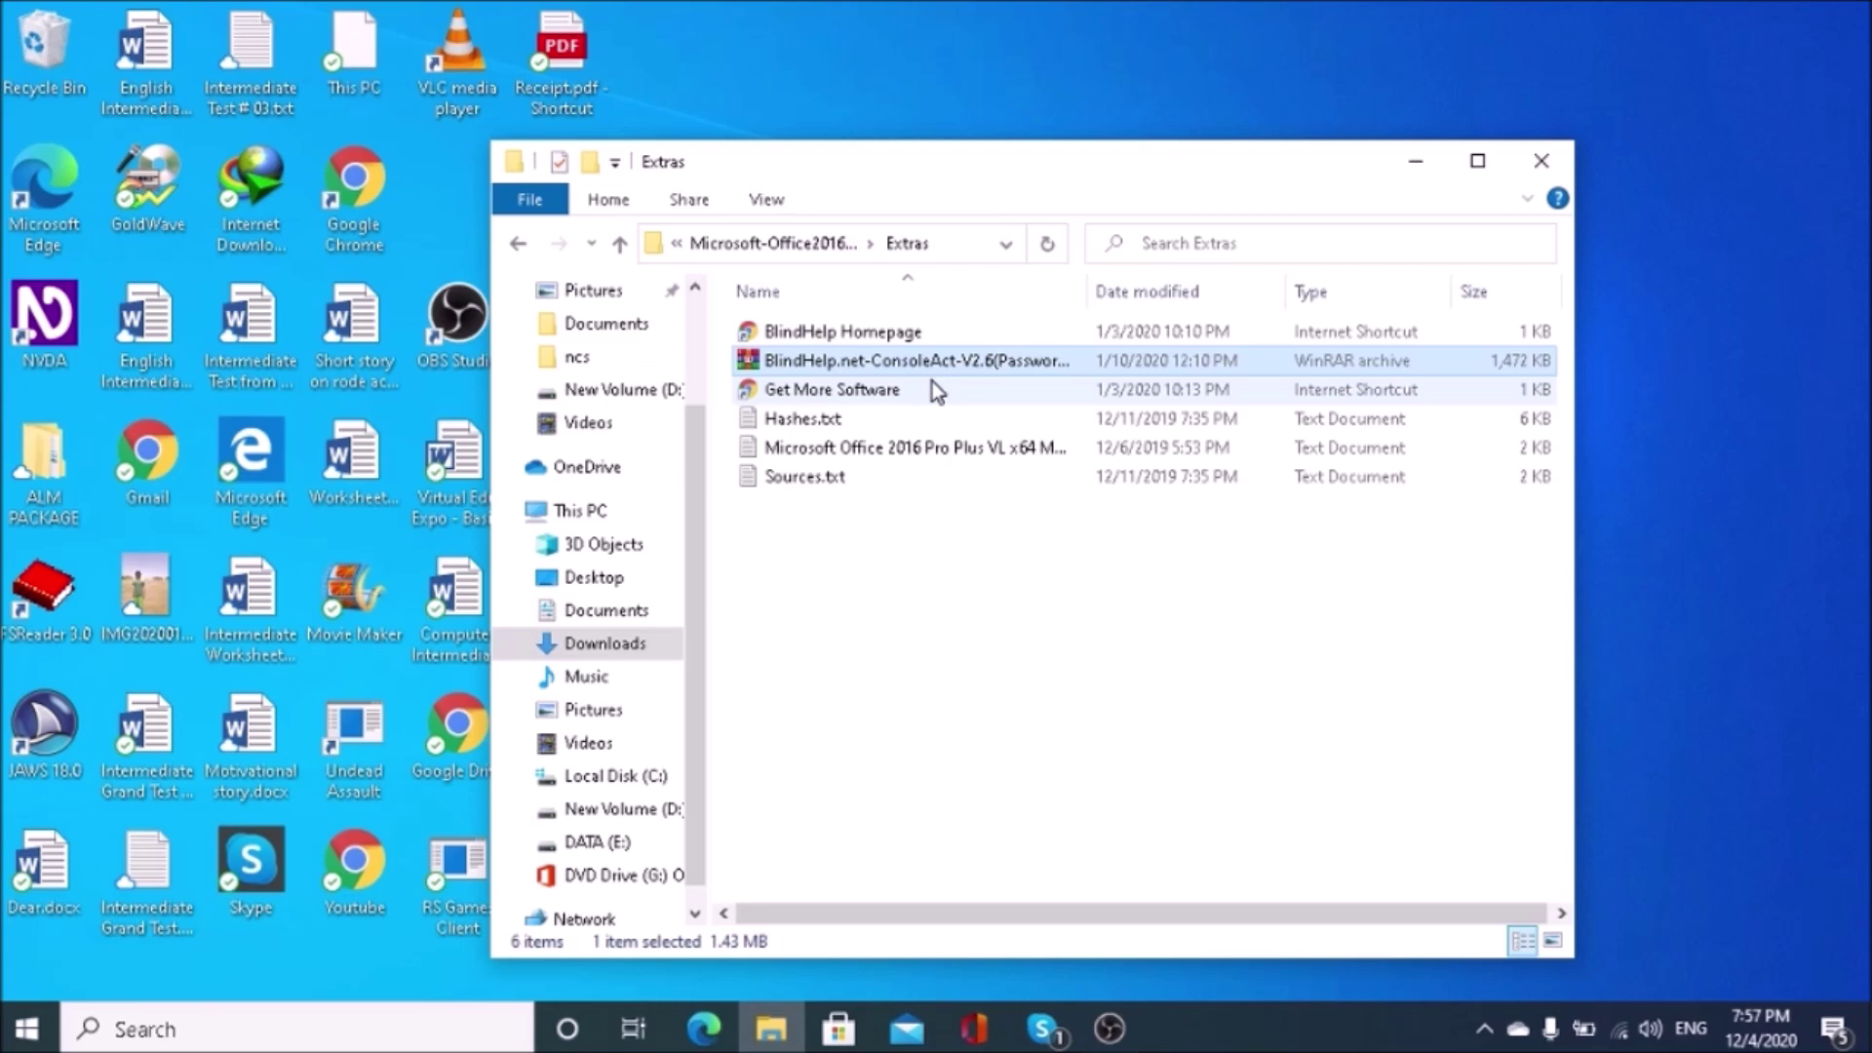
key("Return")
key("shift+F10")
key("Down")
key("Down")
key("Down")
key("Down")
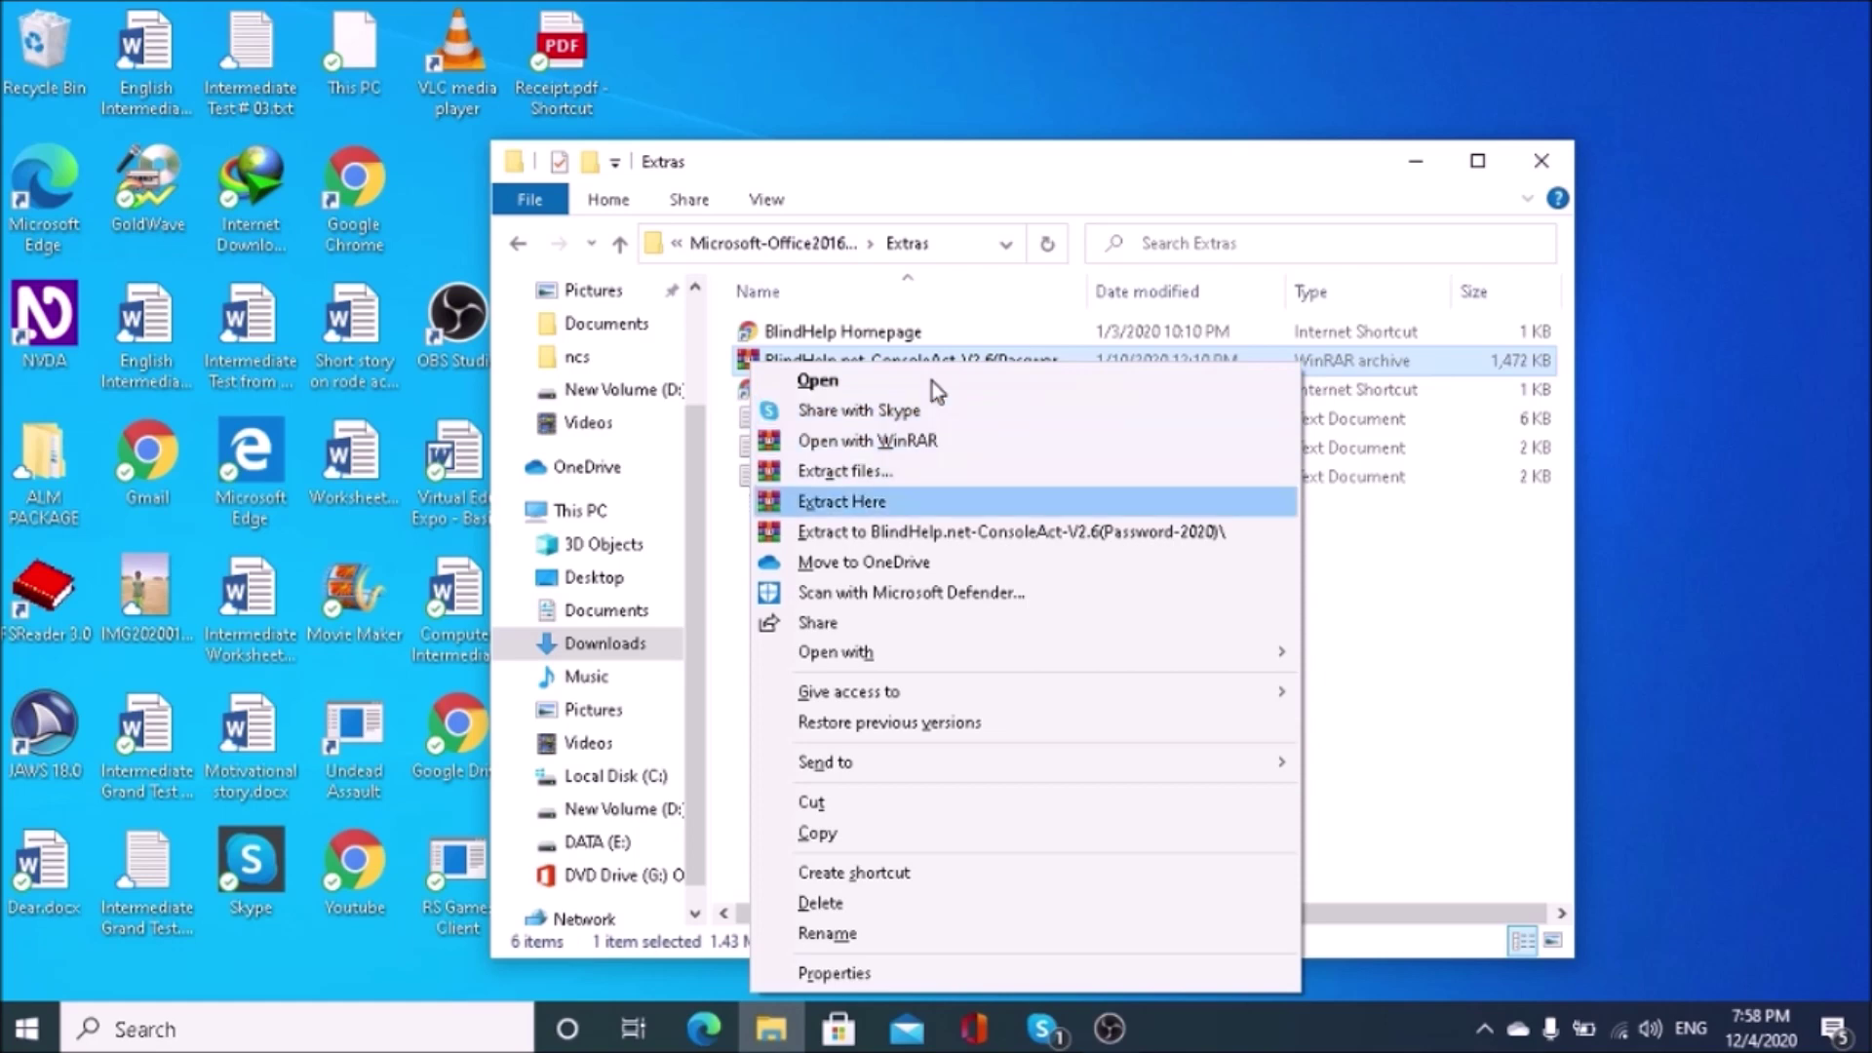
Step: Extract the ConsoleAct V2.6 archive to its own folder, entering the archive password
key("Down")
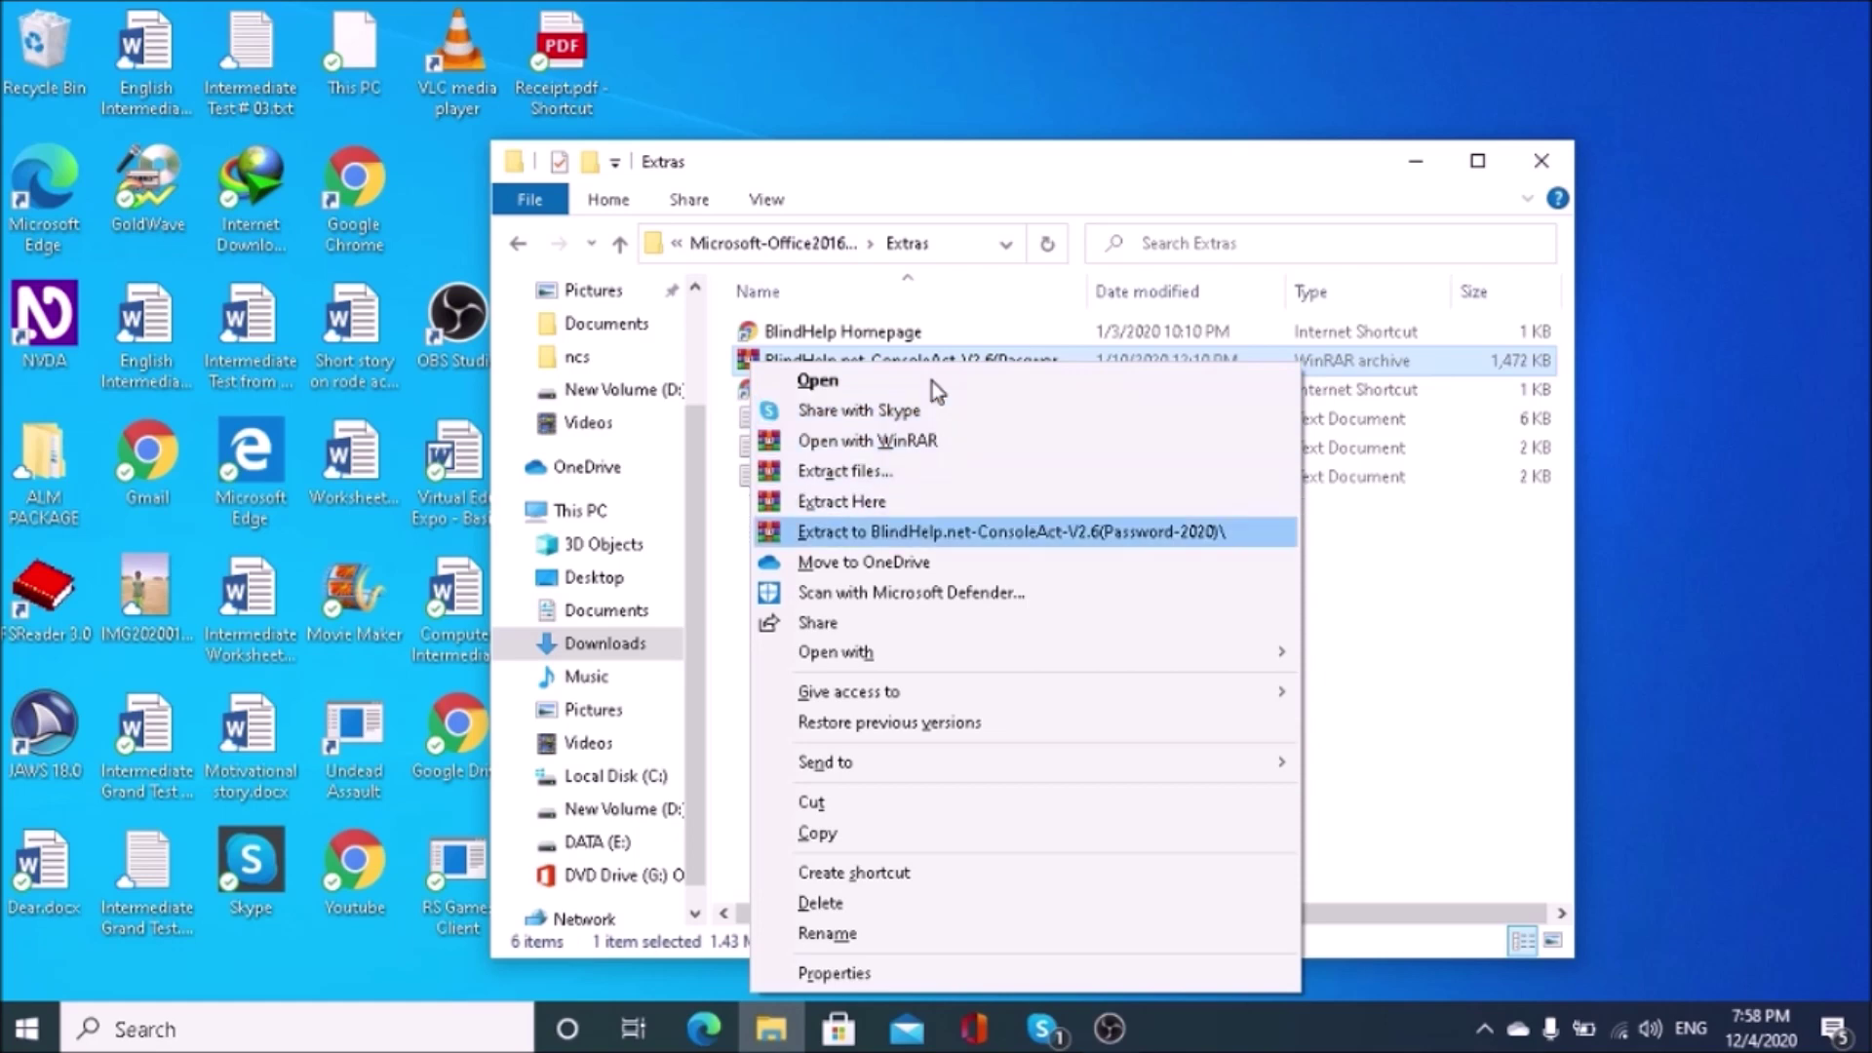
key("Return")
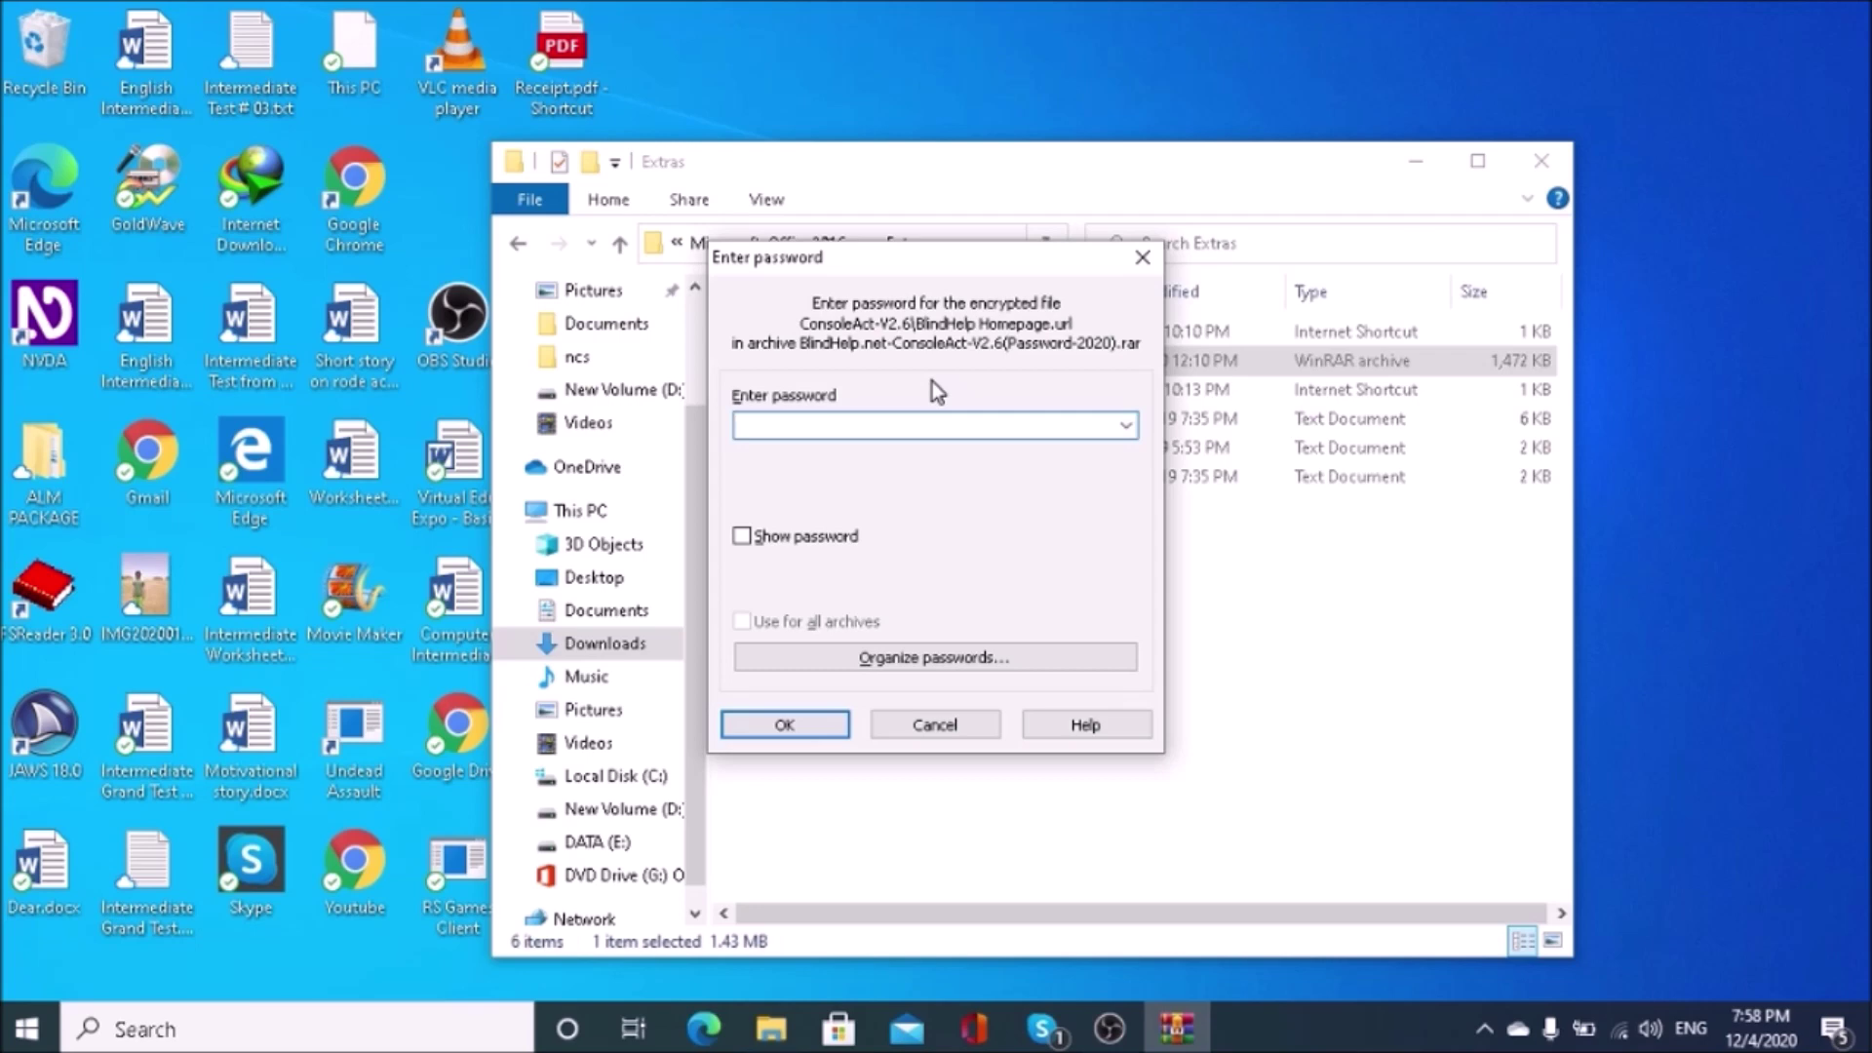
type("2020")
key("Return")
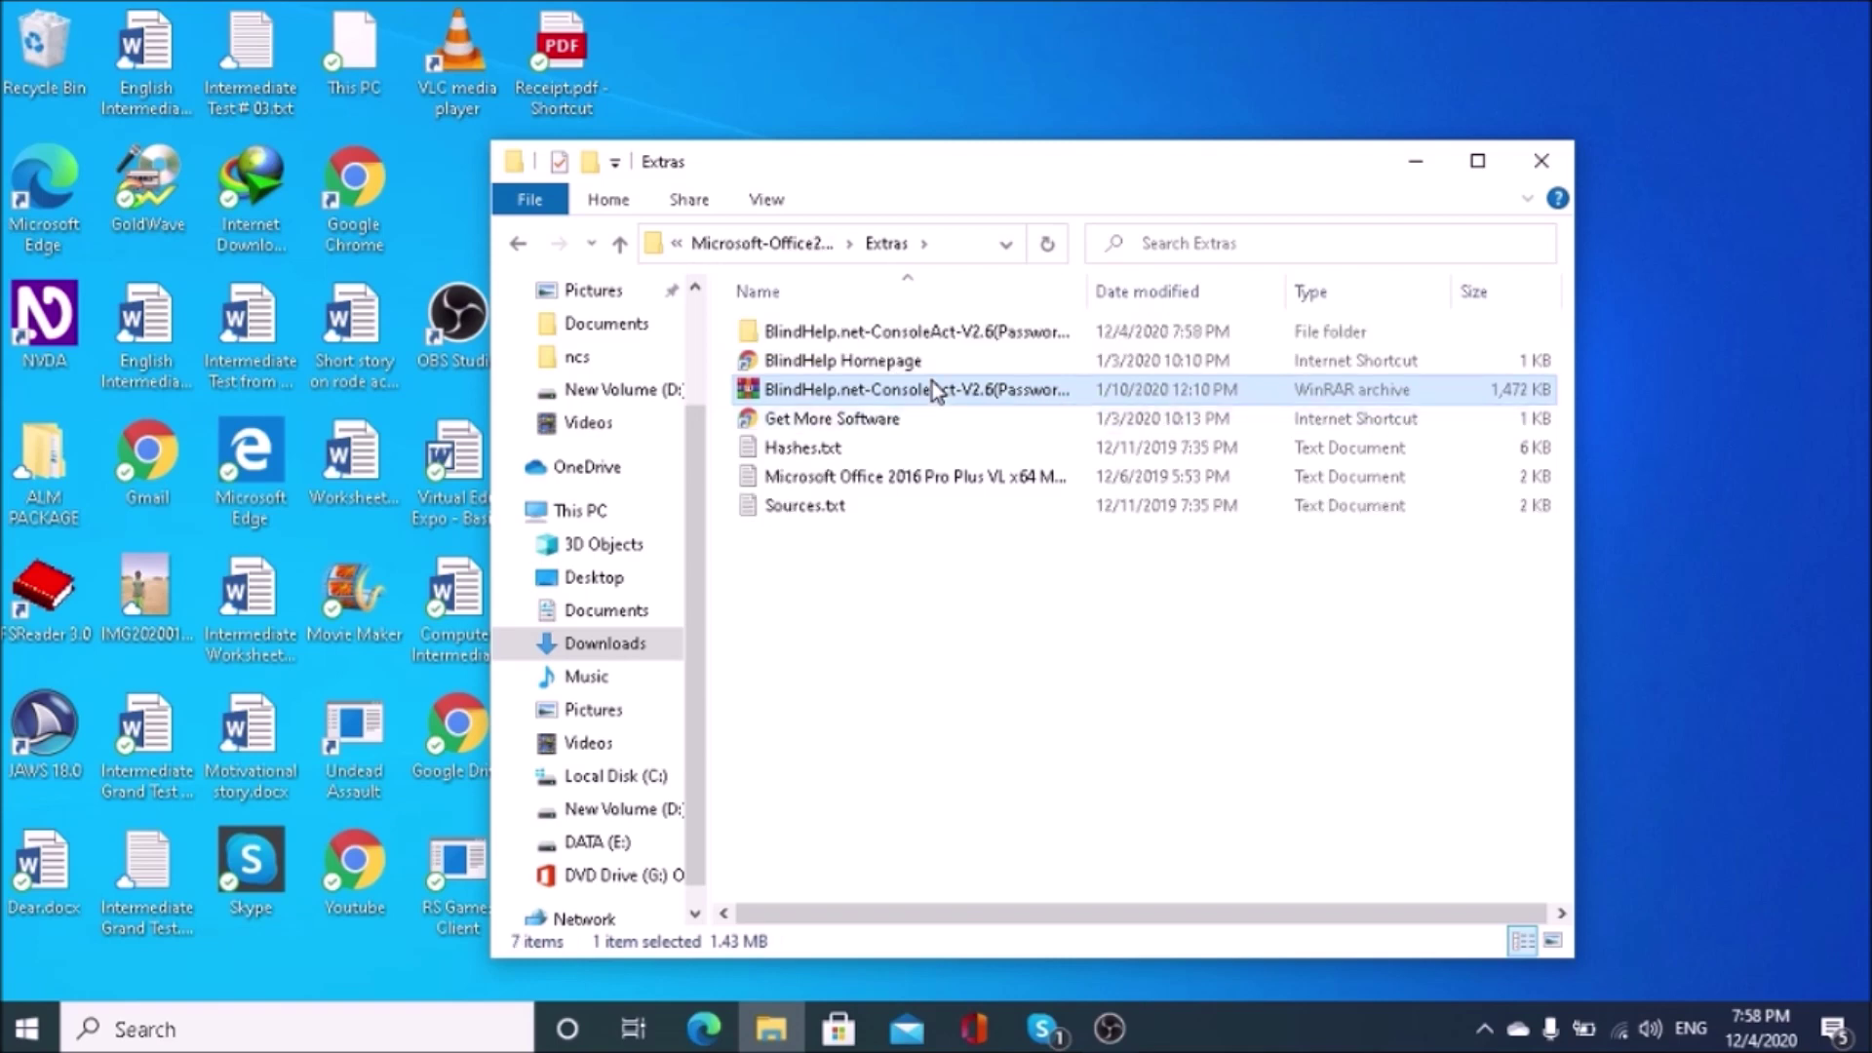
key("Up")
key("Up")
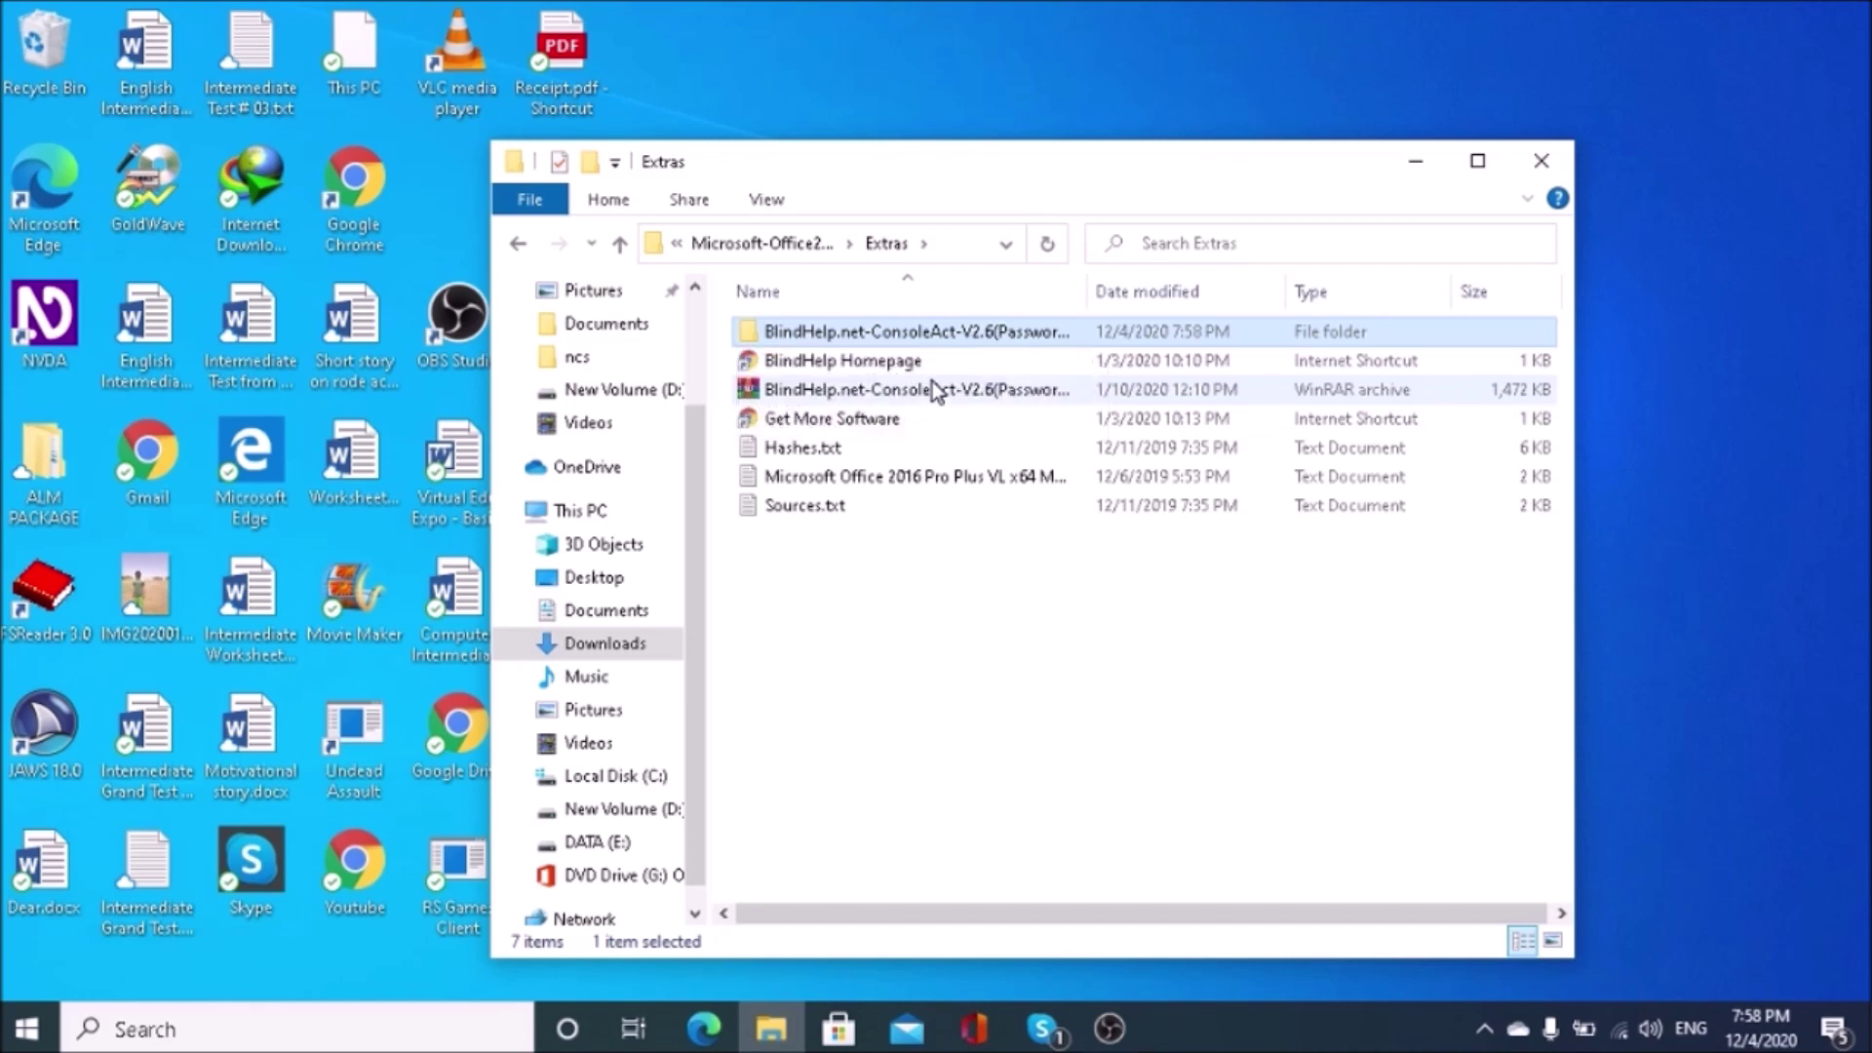
Step: Open the ConsoleAct-V2.6 folder and launch ConsoleAct_x64.exe from it
key("Return")
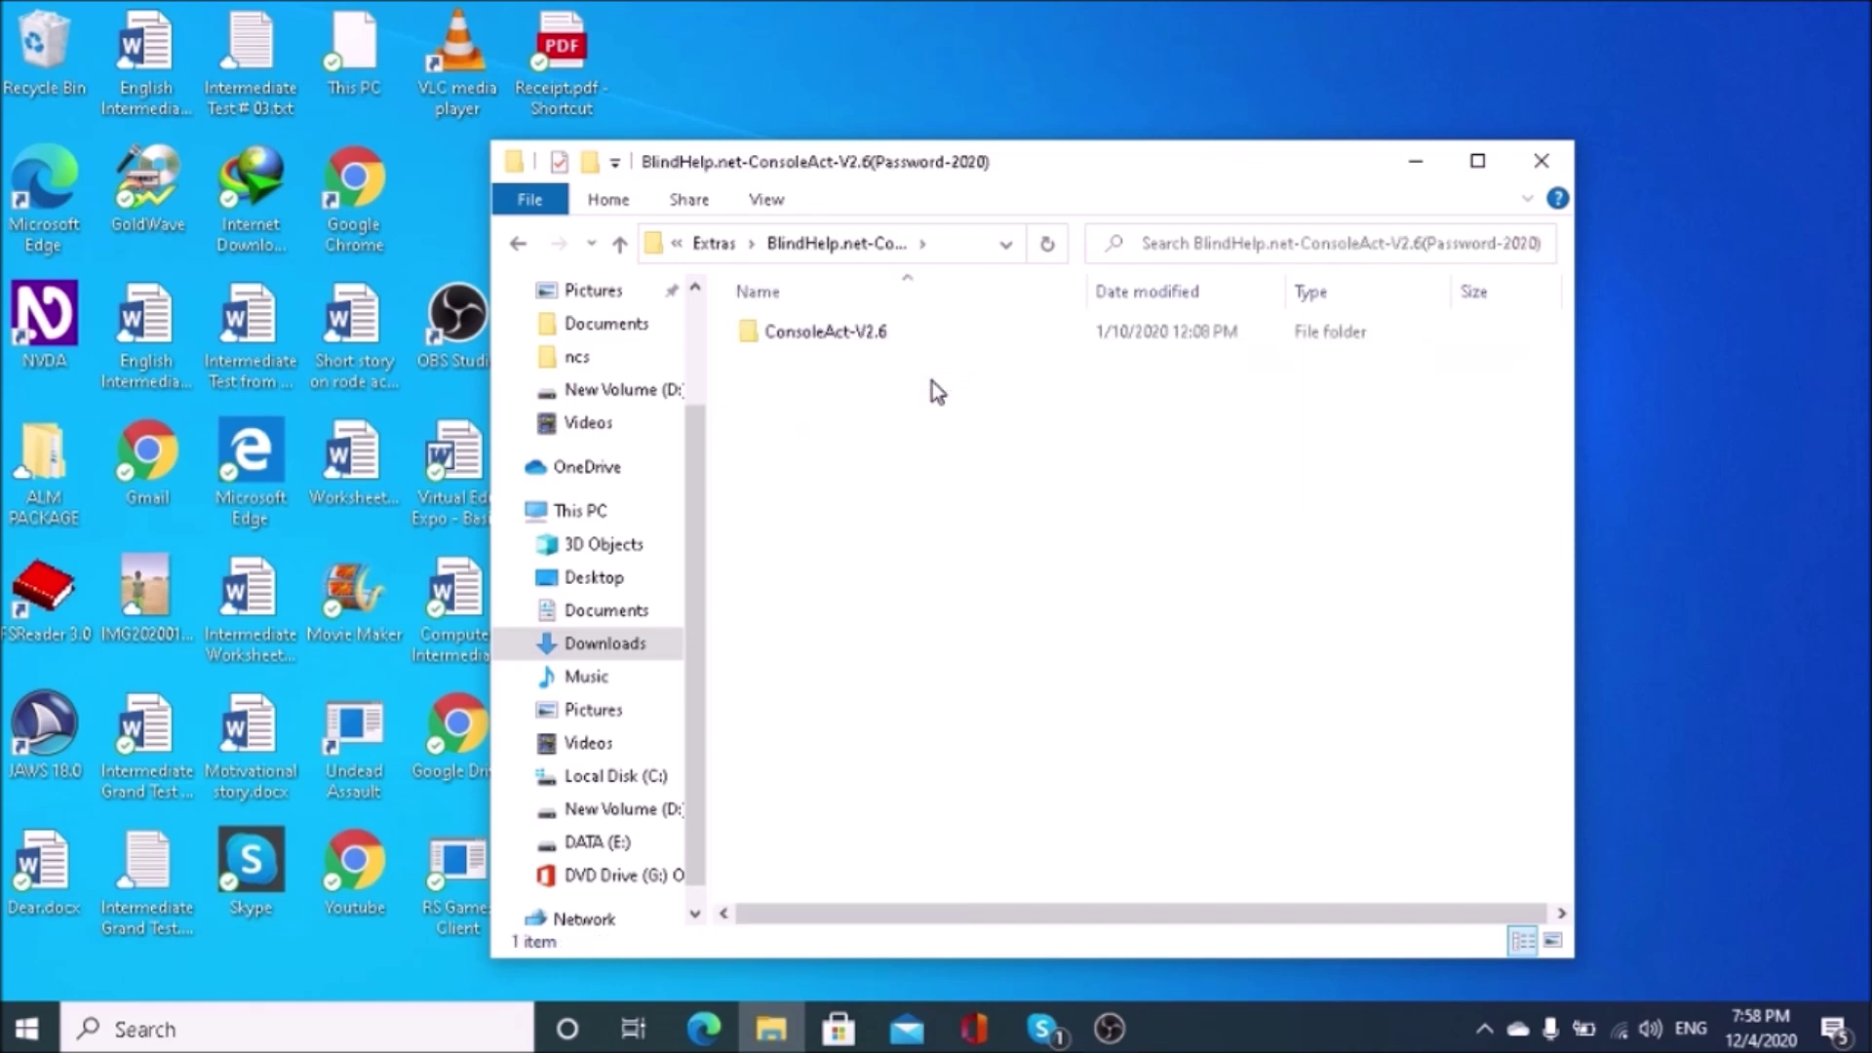
key("Down")
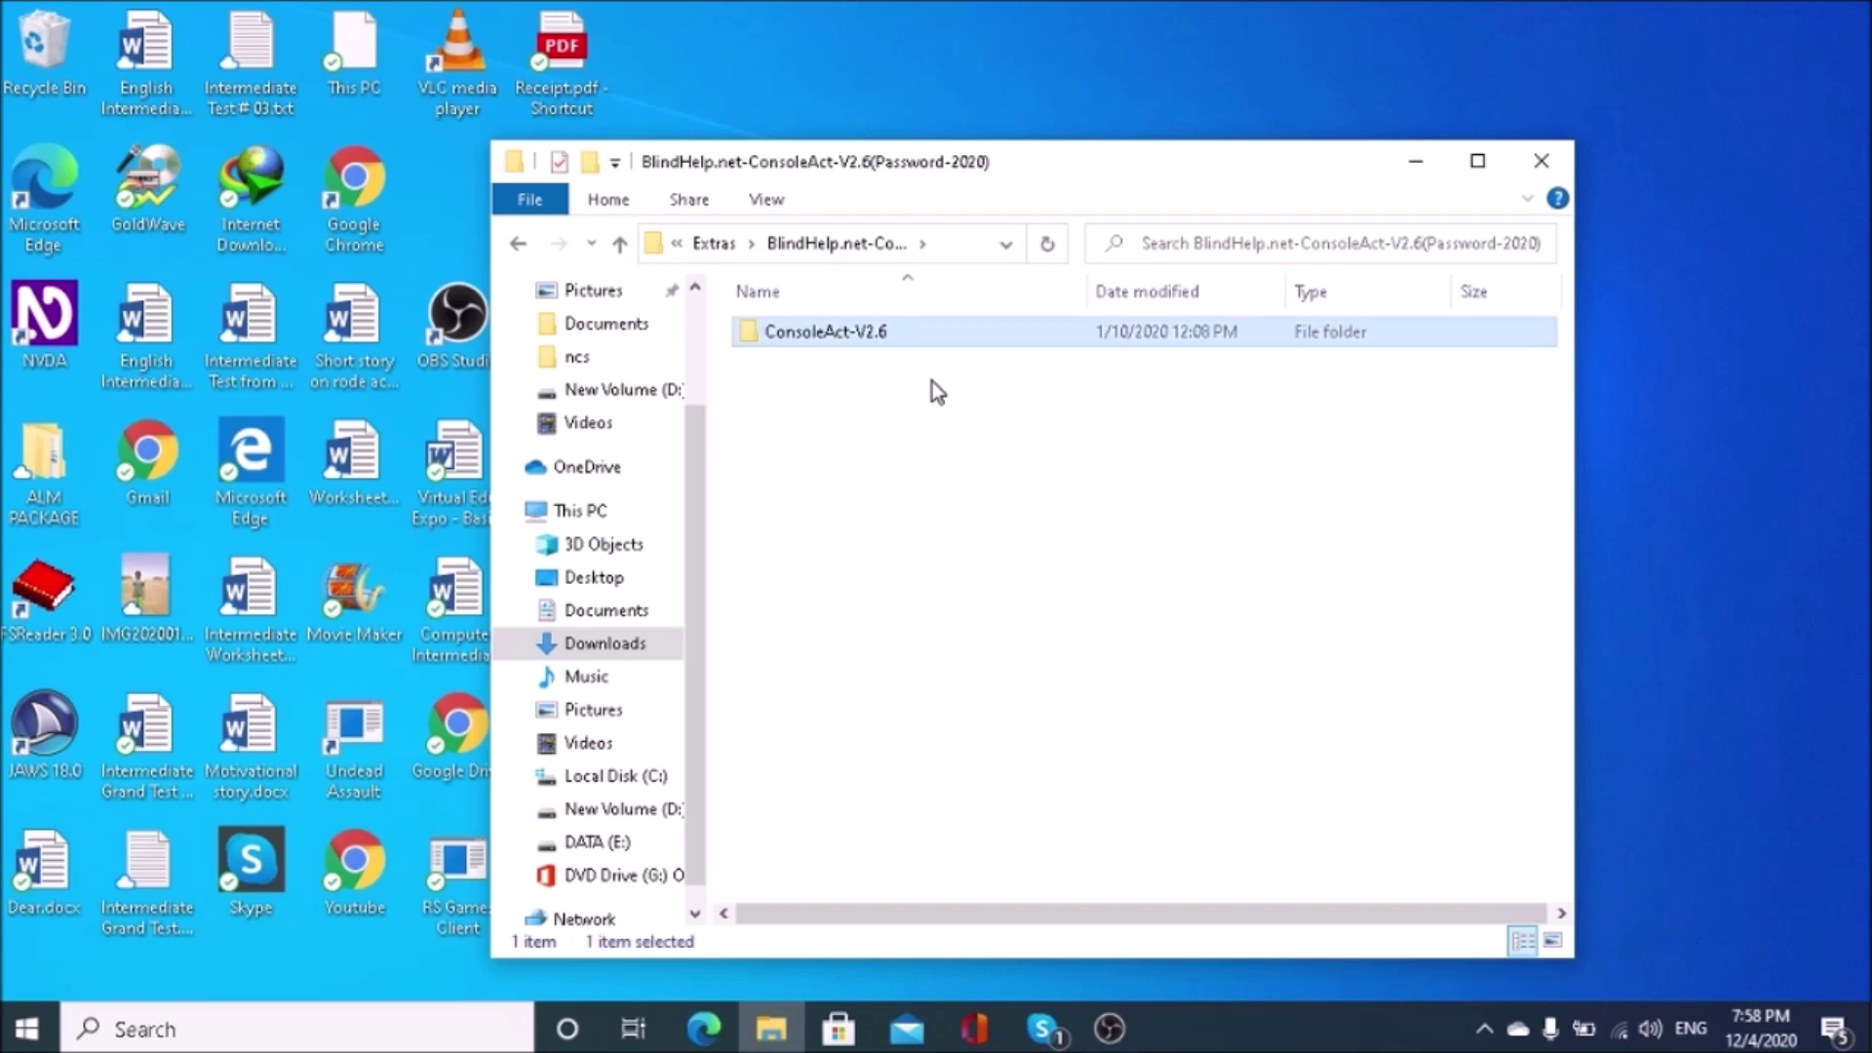
key("Return")
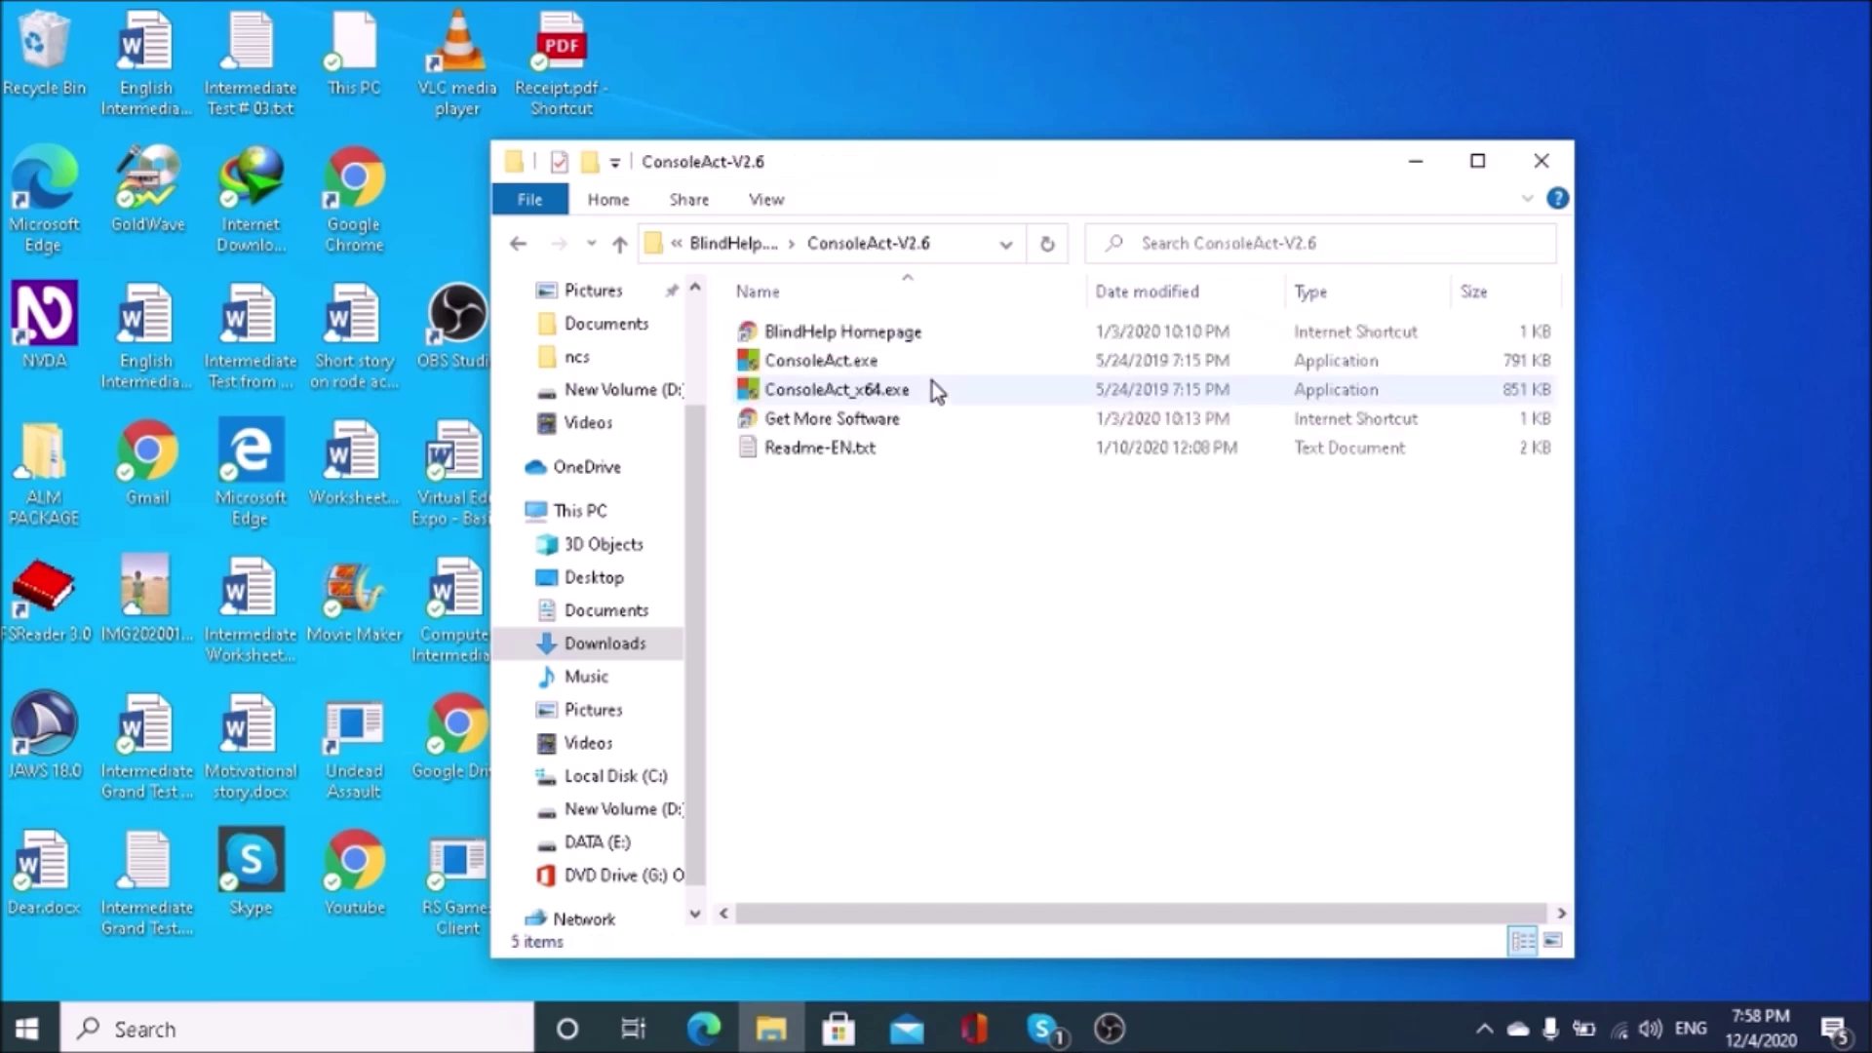
key("Down")
key("Down")
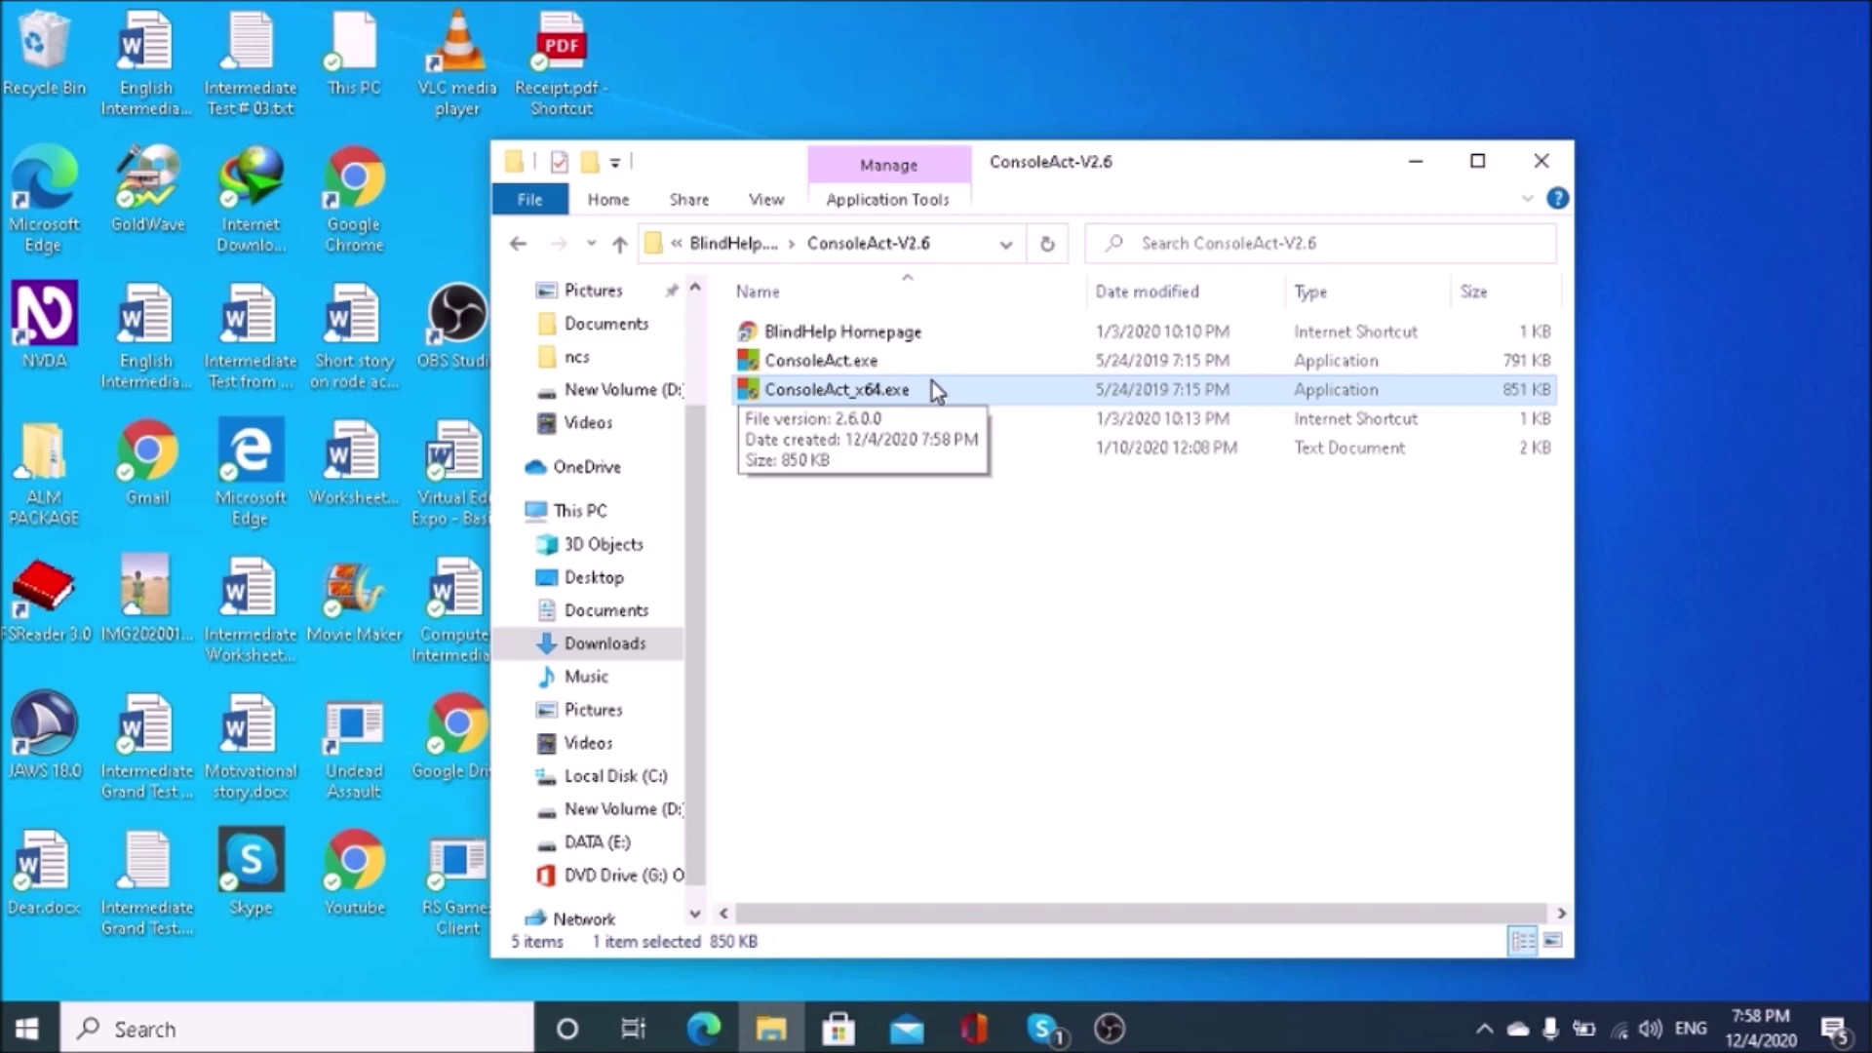
double_click(942, 382)
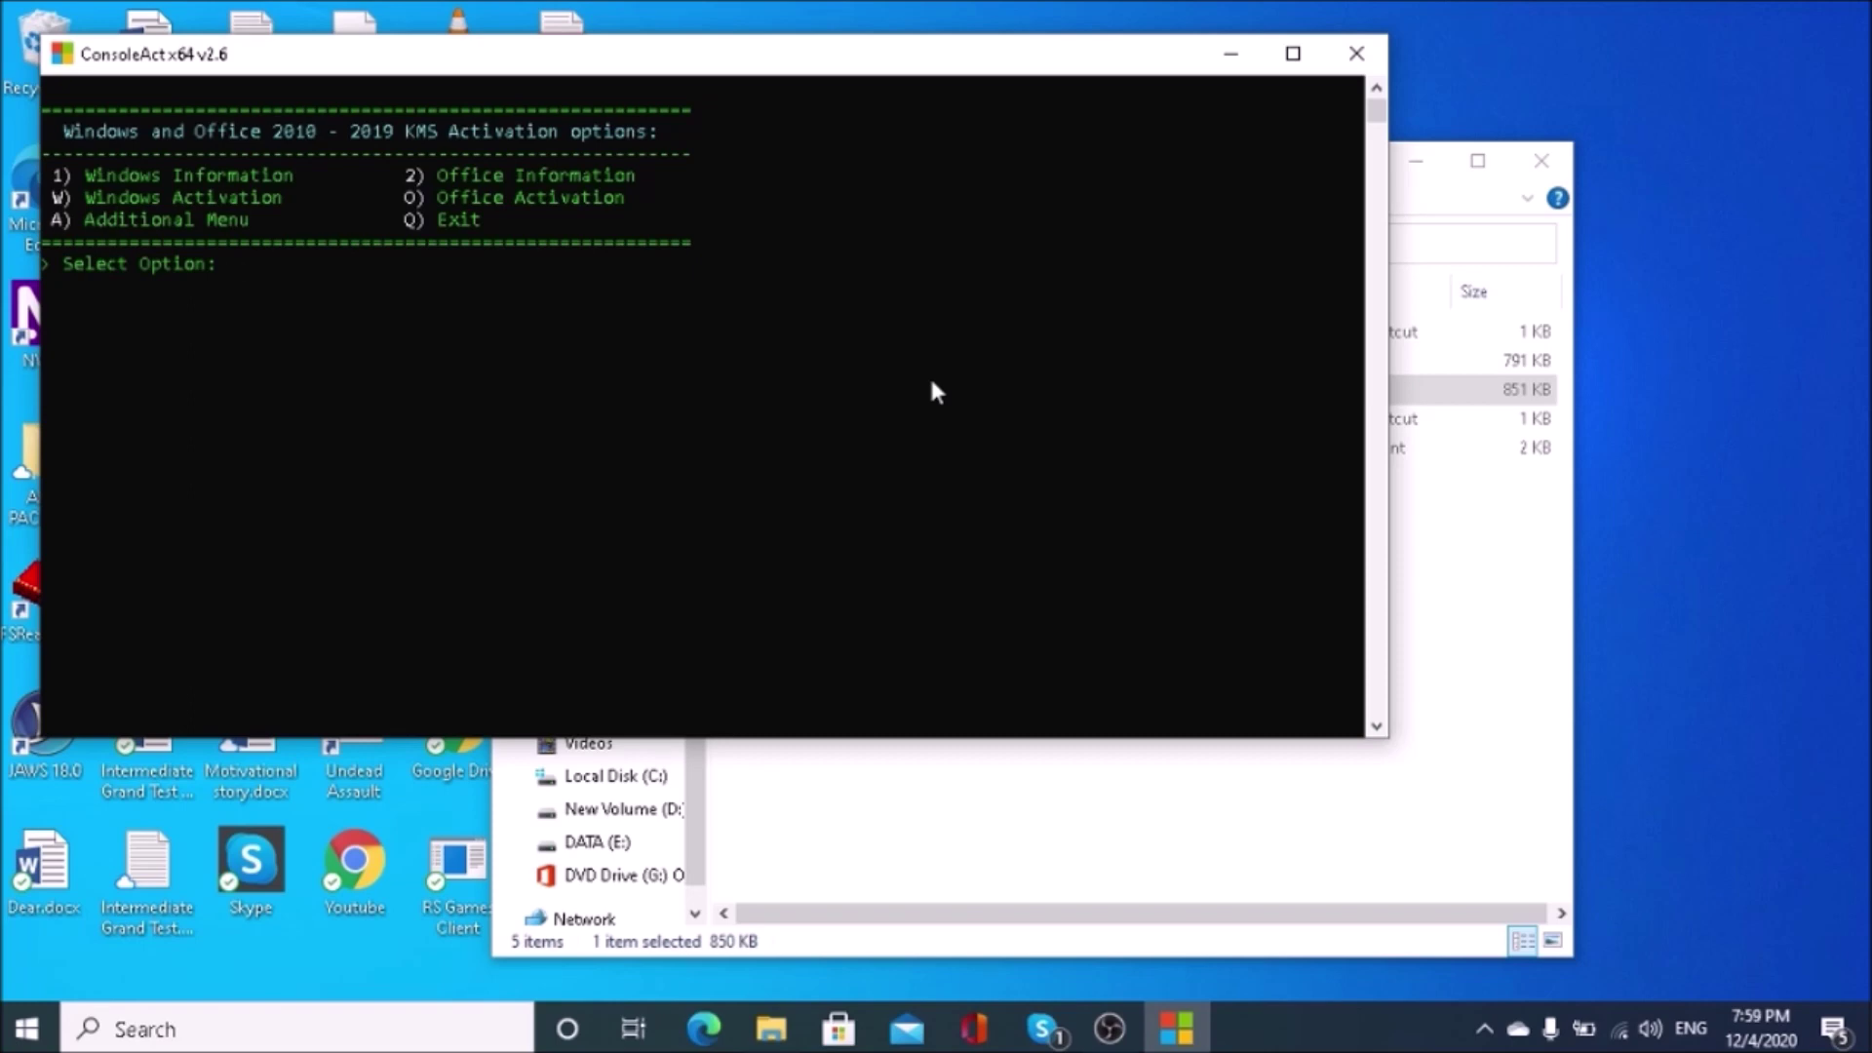
Step: Pick option O to activate Office 16 Professional Plus, then quit ConsoleAct with Q
key("o")
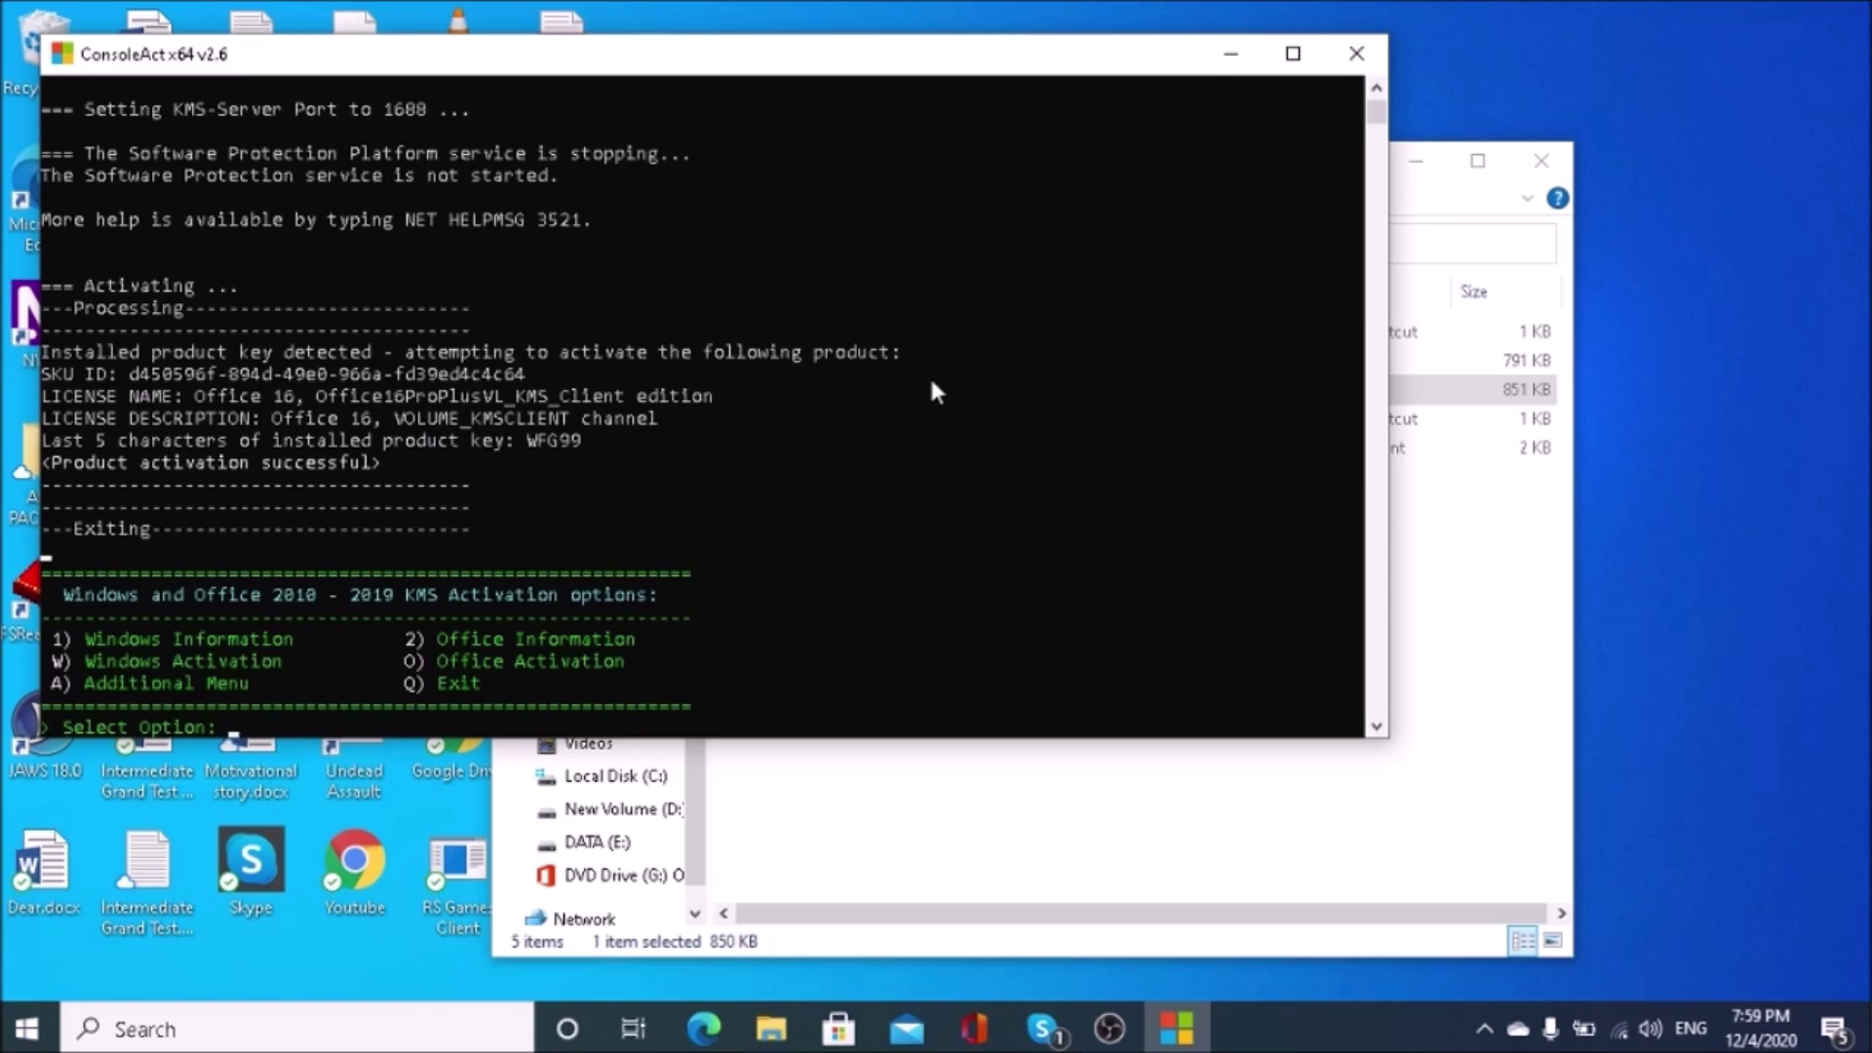
key("q")
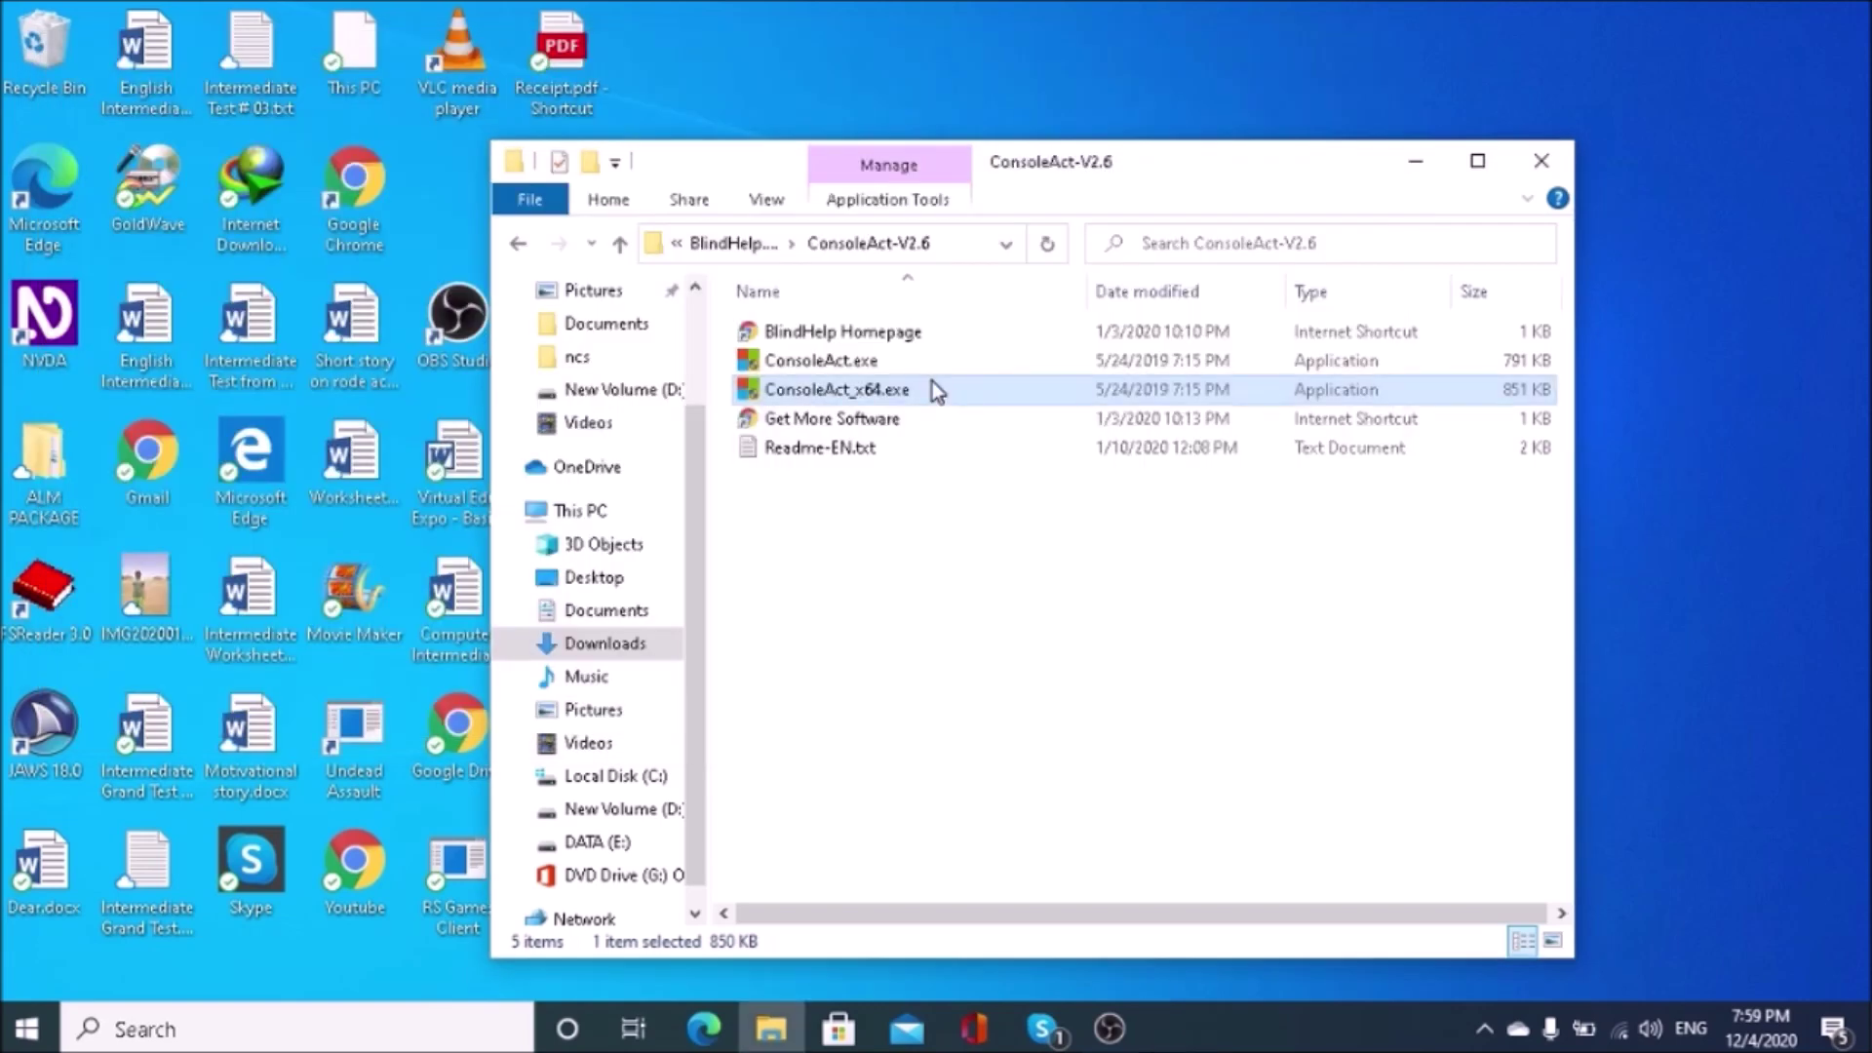
Step: Close File Explorer and start Word by entering winword in the Run dialog
key("alt+F4")
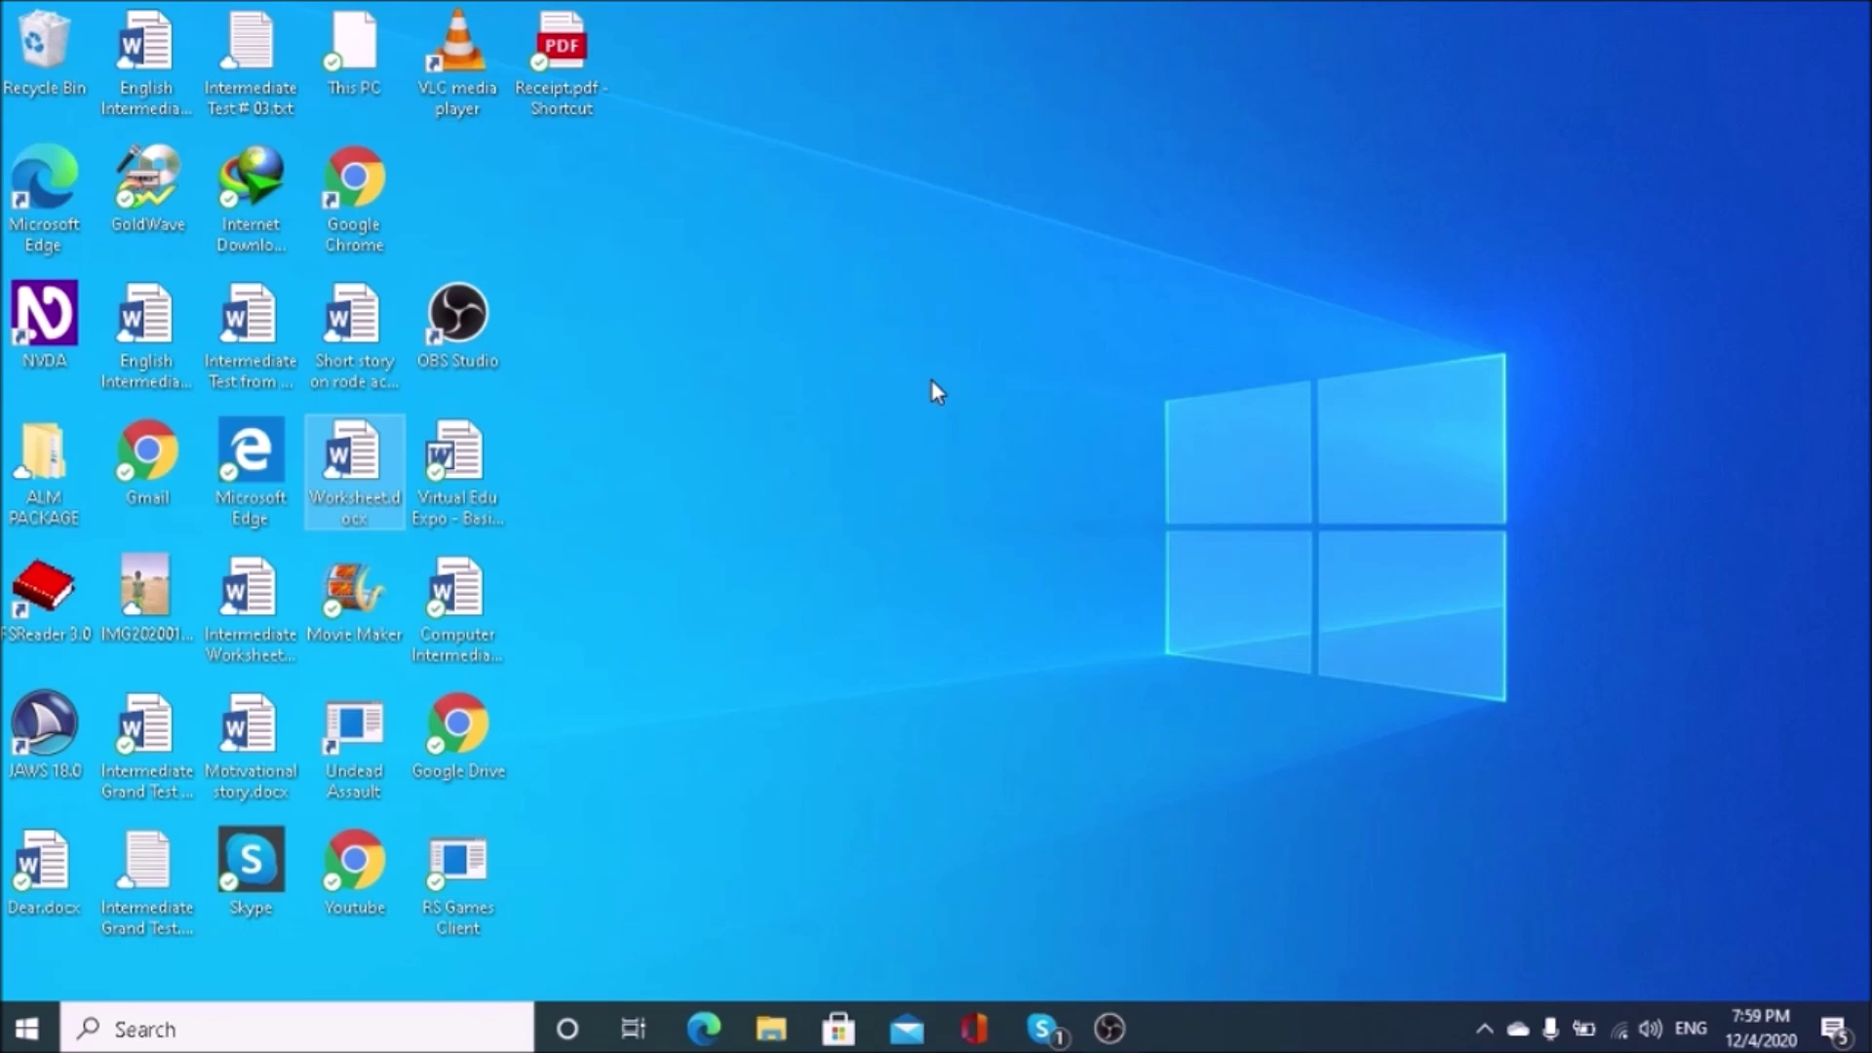
key("super+r")
type("winw")
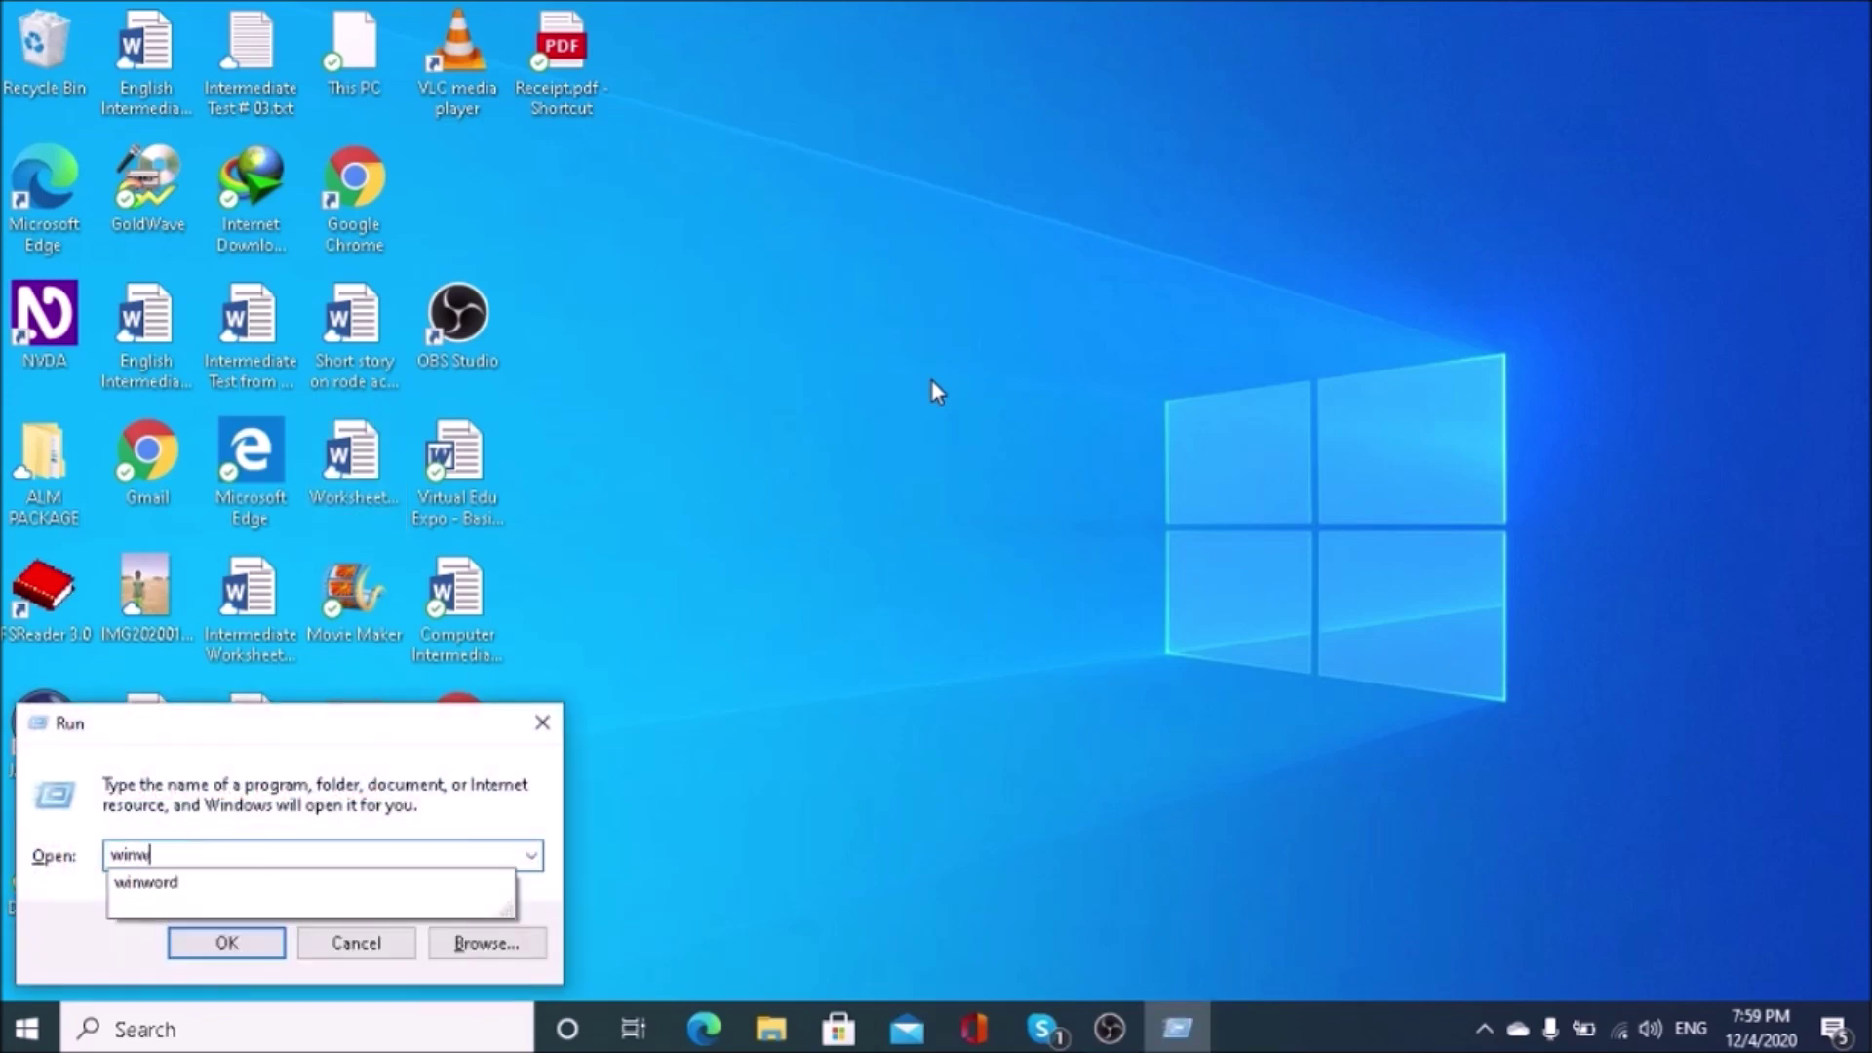
type("ofd")
key("Return")
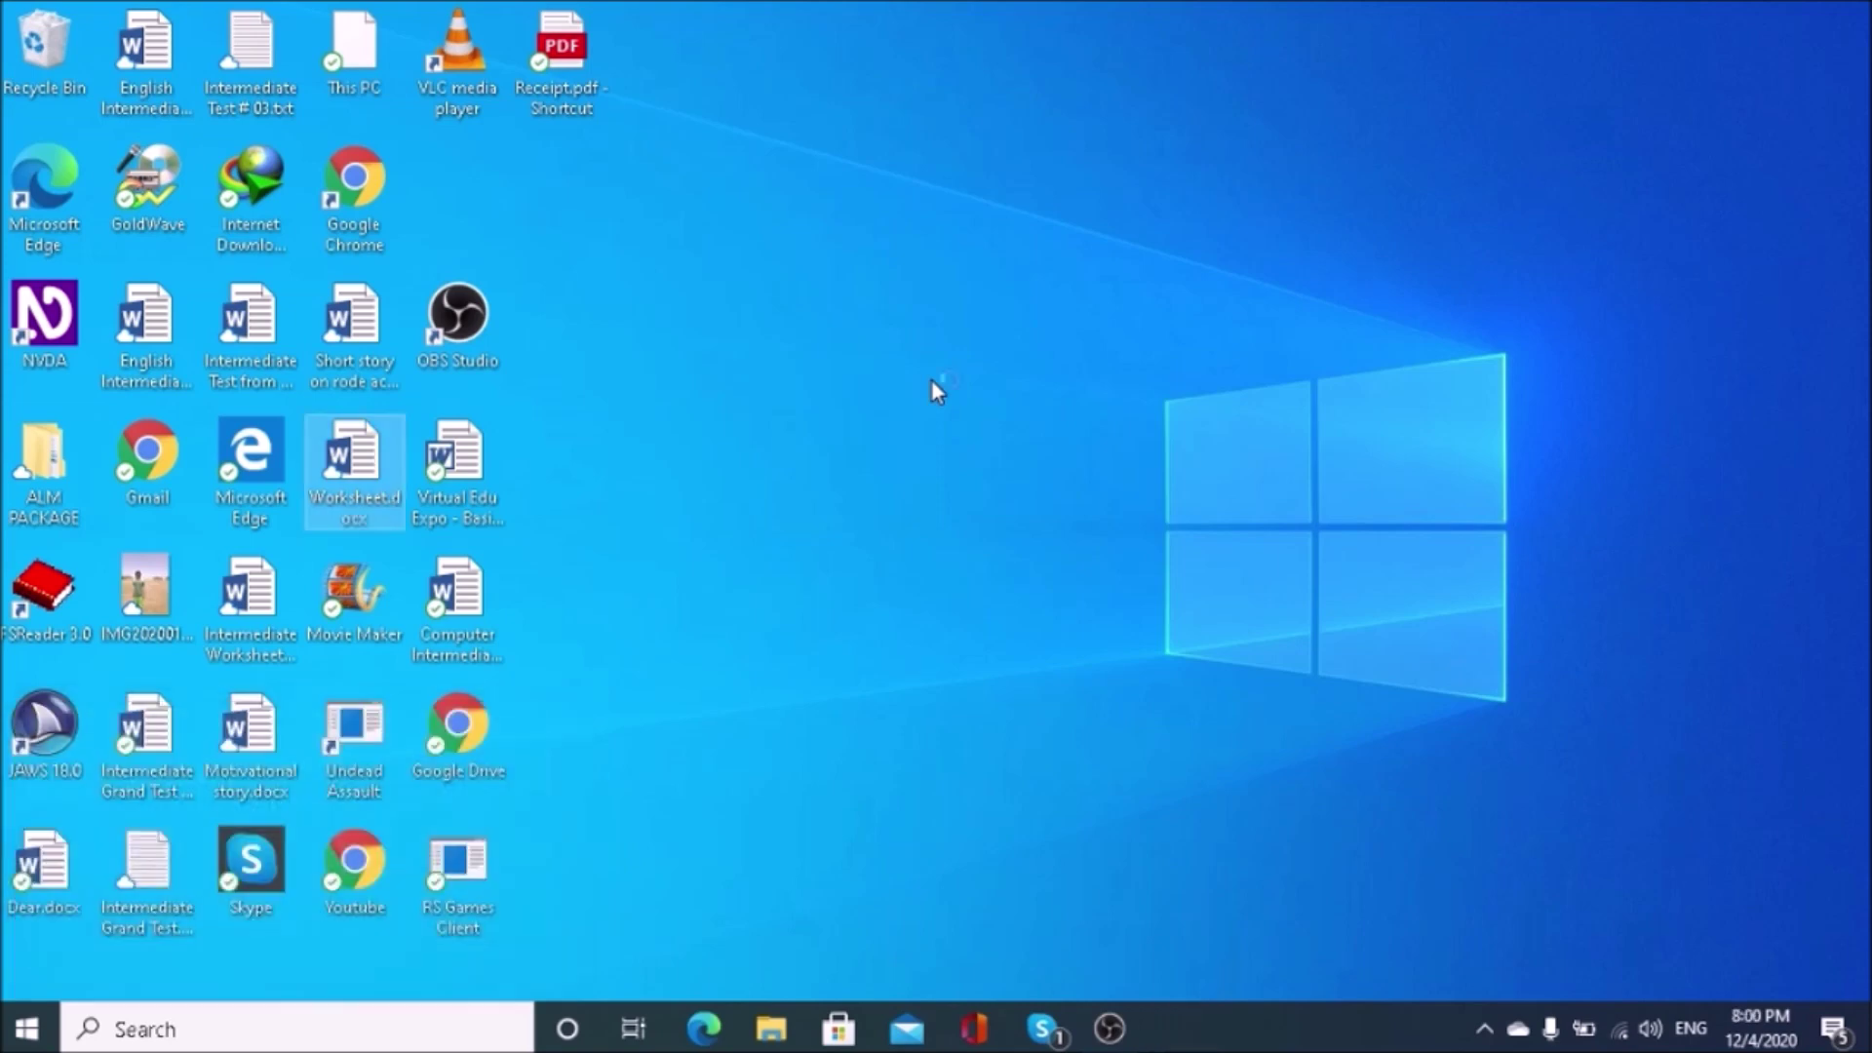